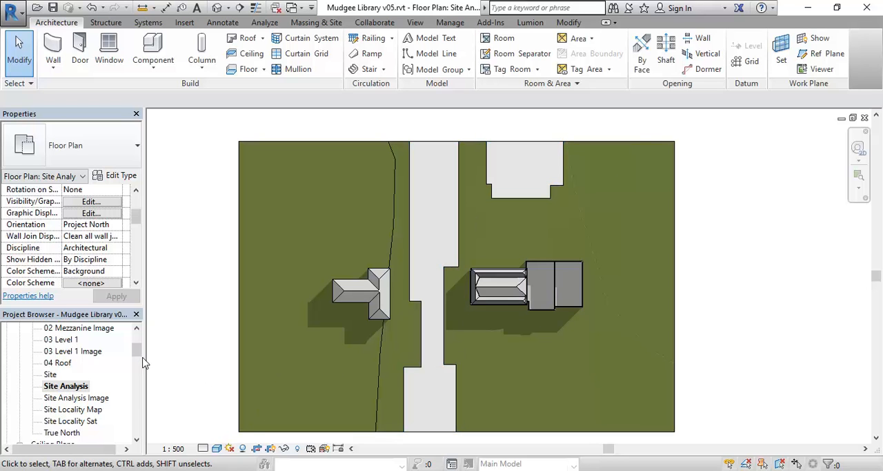
- Reveal the hidden elements in the Site Analysis plan, examine the elevation markers around the building, and return to the normal display
{"action": "left_click", "coordinate": [298, 449]}
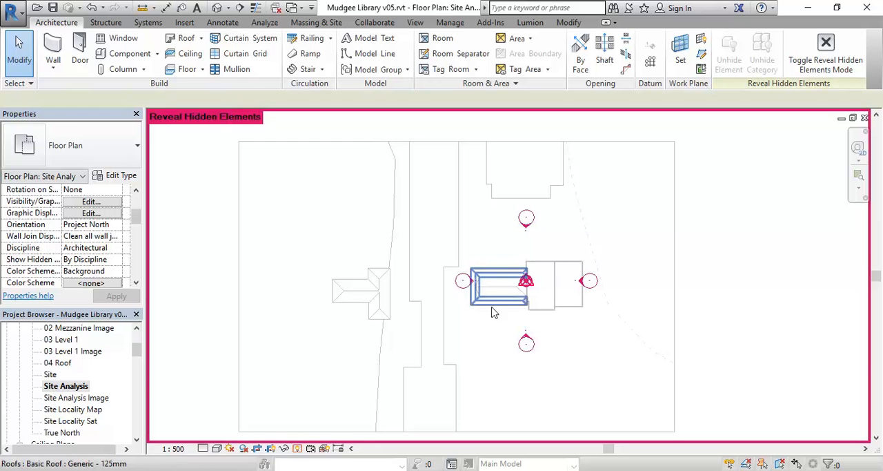
{"action": "scroll", "coordinate": [532, 331], "scroll_direction": "up", "scroll_amount": 2}
{"action": "scroll", "coordinate": [531, 336], "scroll_direction": "up", "scroll_amount": 2}
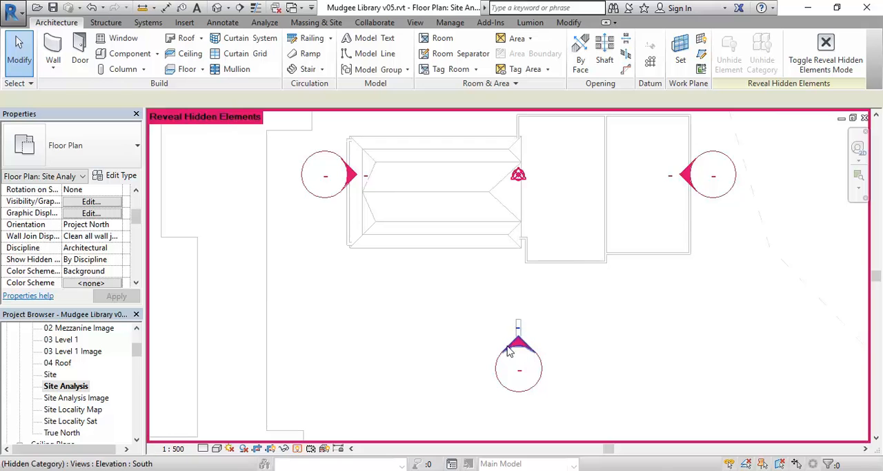
{"action": "scroll", "coordinate": [361, 296], "scroll_direction": "down", "scroll_amount": 1}
{"action": "middle_click_drag", "start_coordinate": [366, 300], "coordinate": [427, 320]}
{"action": "scroll", "coordinate": [402, 316], "scroll_direction": "down", "scroll_amount": 2}
{"action": "scroll", "coordinate": [396, 313], "scroll_direction": "down", "scroll_amount": 2}
{"action": "scroll", "coordinate": [447, 315], "scroll_direction": "down", "scroll_amount": 1}
{"action": "scroll", "coordinate": [447, 315], "scroll_direction": "down", "scroll_amount": 1}
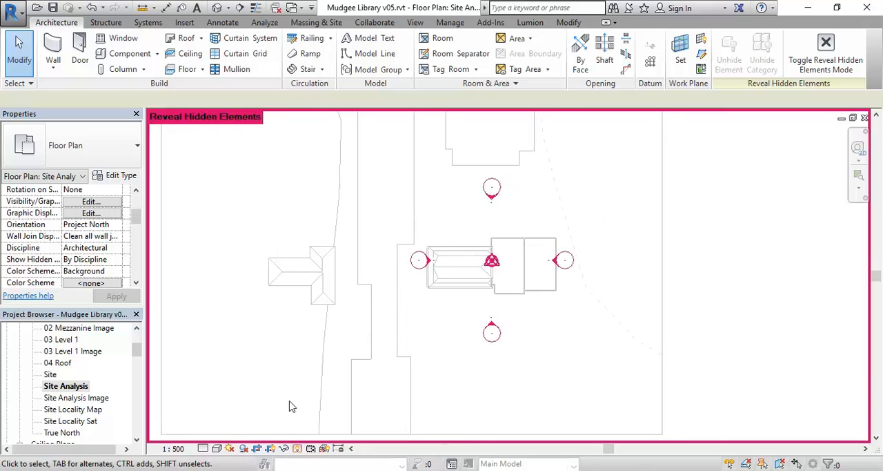
{"action": "left_click", "coordinate": [297, 448]}
{"action": "scroll", "coordinate": [403, 342], "scroll_direction": "down", "scroll_amount": 1}
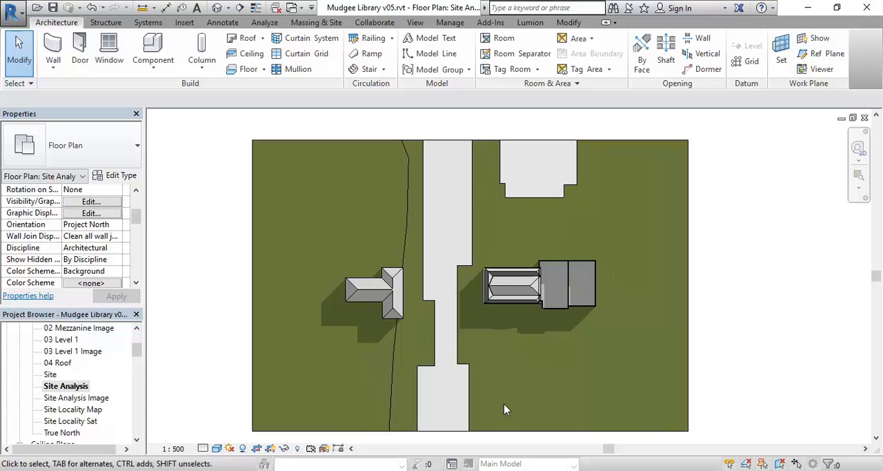
- Open the 01 Ground Floor plan and hide the whole category of the horizontal reference plane below the building in this view
{"action": "left_click_drag", "start_coordinate": [138, 351], "coordinate": [138, 345]}
{"action": "double_click", "coordinate": [71, 351]}
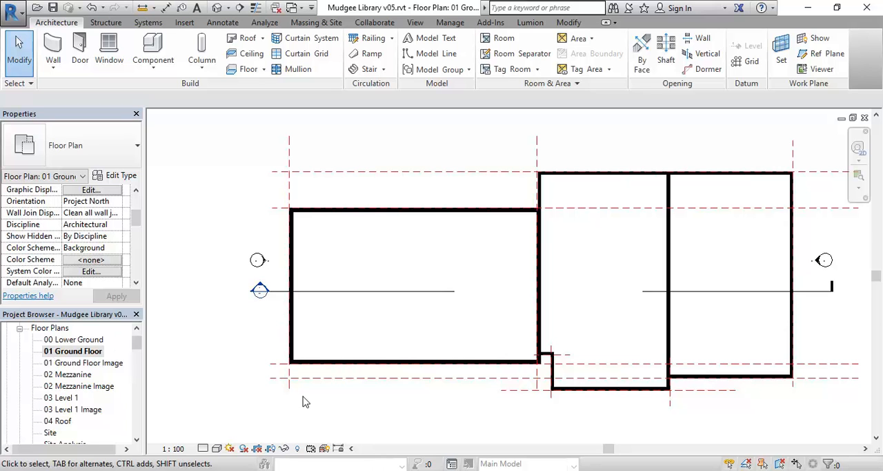
{"action": "left_click", "coordinate": [337, 378]}
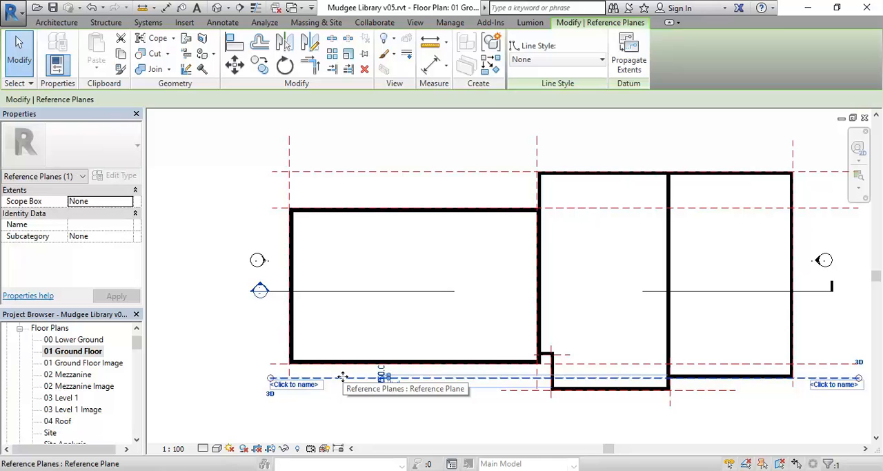
{"action": "right_click", "coordinate": [343, 377]}
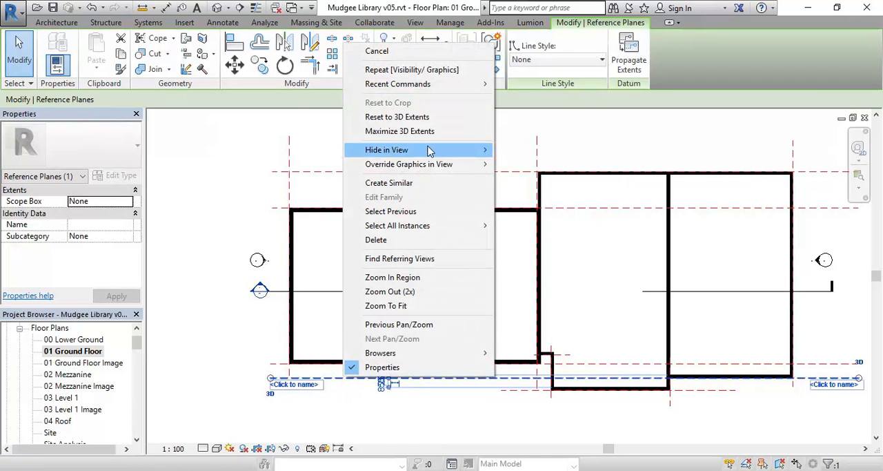
{"action": "mouse_move", "coordinate": [430, 151]}
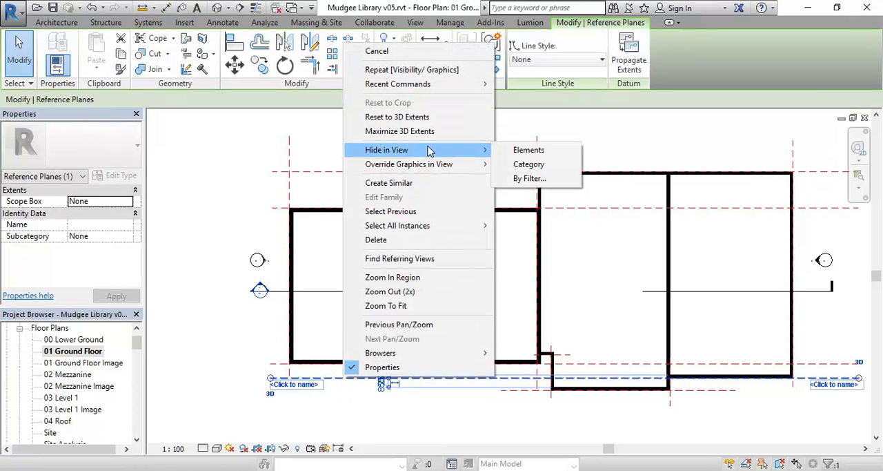
{"action": "left_click", "coordinate": [530, 166]}
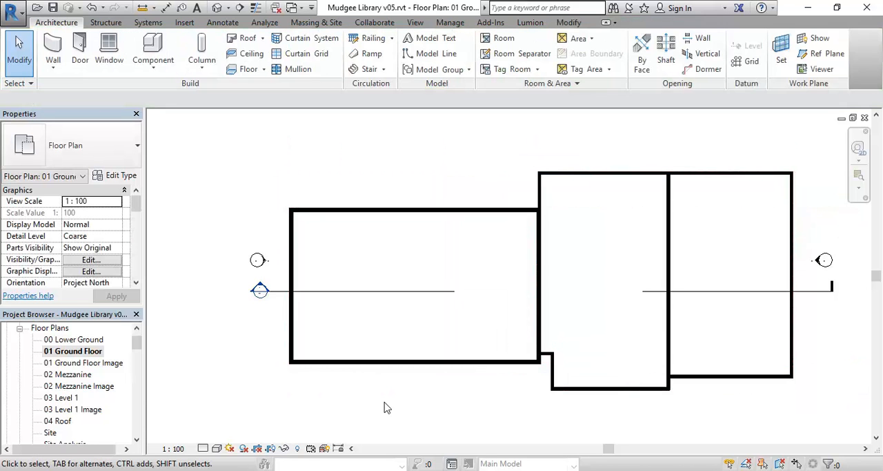
- Check the 01 Ground Floor plan's hidden elements and its visibility/graphic overrides, leaving both without making changes
{"action": "left_click", "coordinate": [297, 448]}
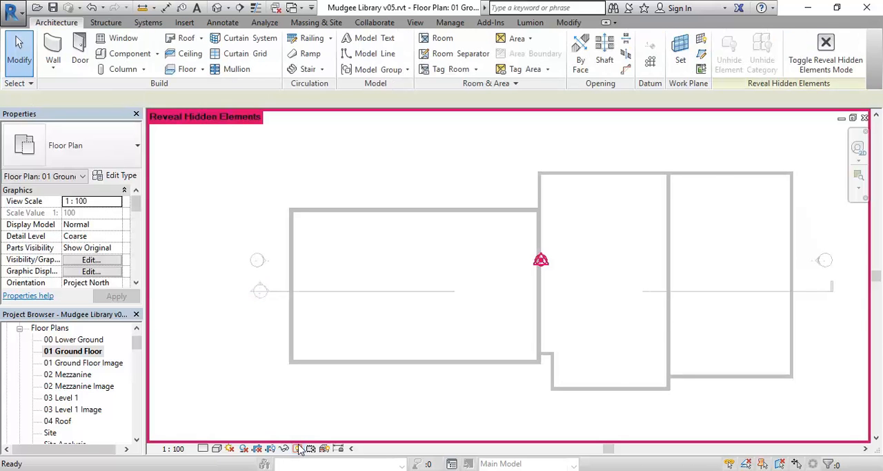
{"action": "left_click", "coordinate": [298, 448]}
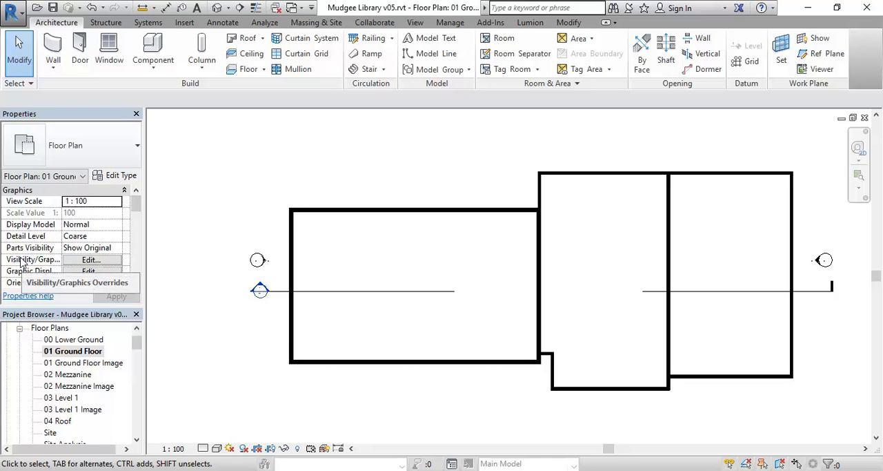
{"action": "left_click", "coordinate": [89, 260]}
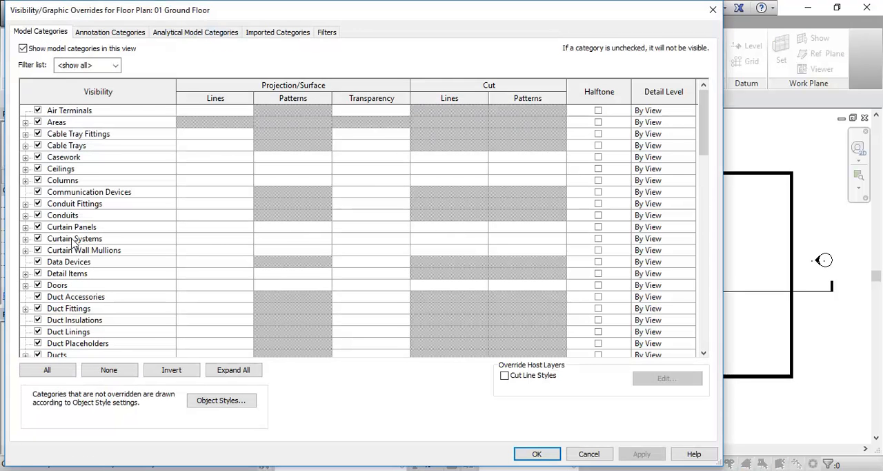
{"action": "left_click", "coordinate": [591, 456]}
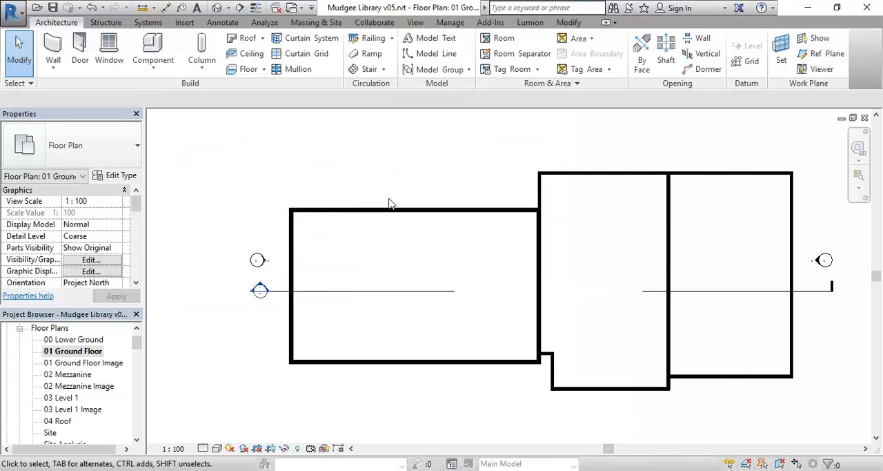
- Turn on the Reference Planes annotation category in the 01 Ground Floor plan's visibility/graphic overrides
{"action": "key", "text": "v"}
{"action": "key", "text": "v"}
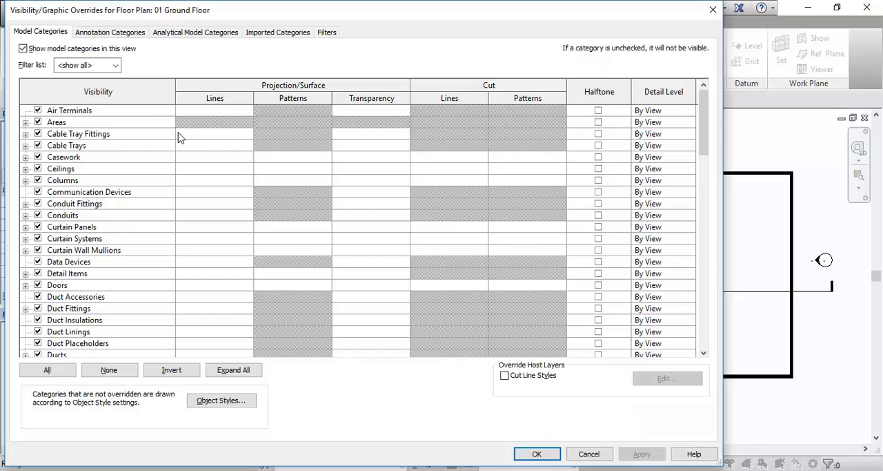
{"action": "left_click", "coordinate": [96, 35]}
{"action": "left_click_drag", "start_coordinate": [702, 113], "coordinate": [704, 263]}
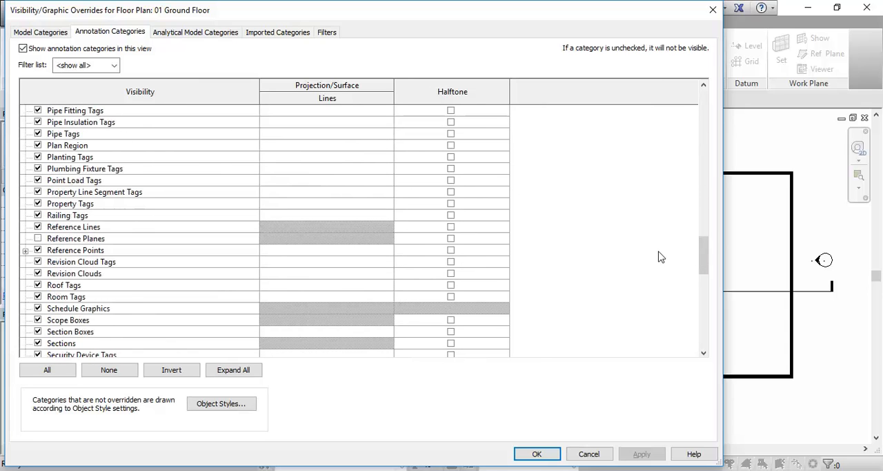
{"action": "left_click", "coordinate": [38, 239]}
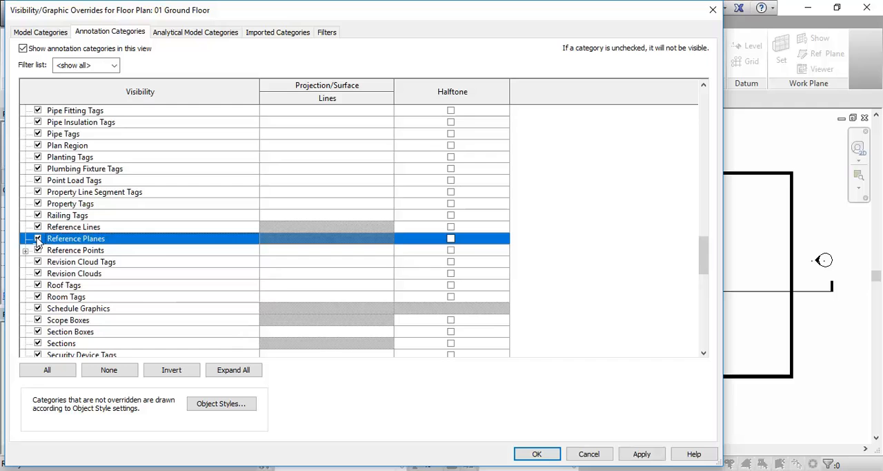
{"action": "left_click", "coordinate": [528, 453]}
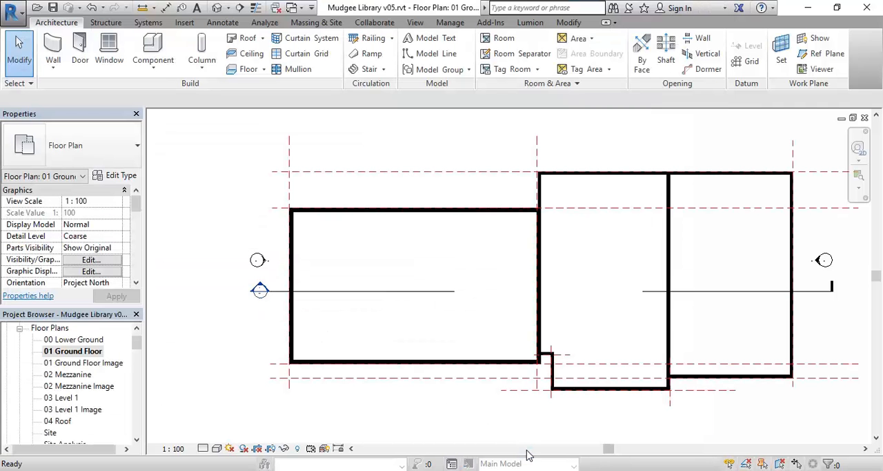
- Open the Site Analysis plan and turn on its Reference Planes annotation category in the visibility/graphic overrides
{"action": "left_click_drag", "start_coordinate": [137, 342], "coordinate": [137, 353]}
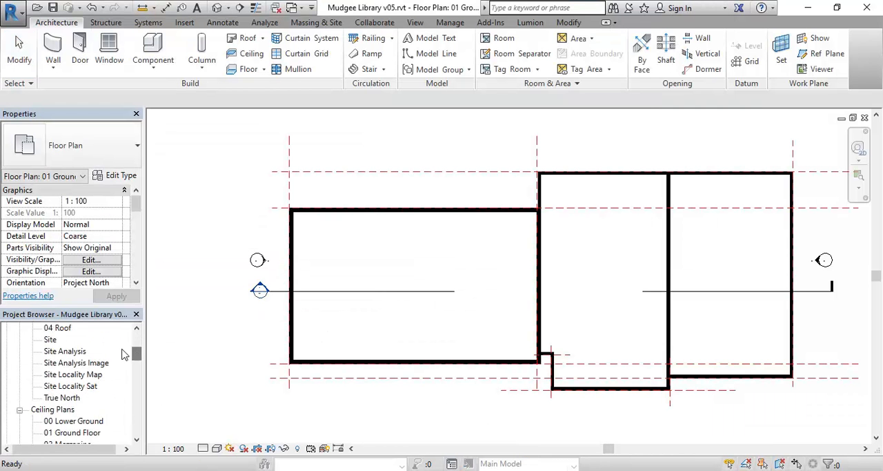
{"action": "double_click", "coordinate": [83, 351]}
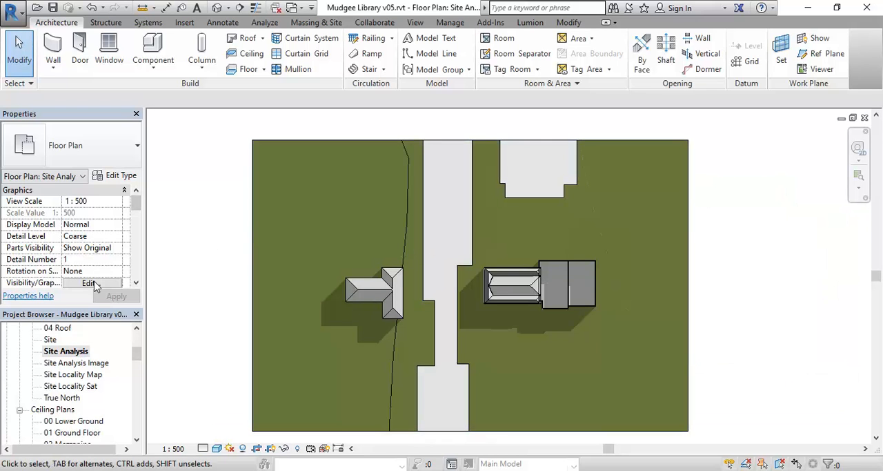
{"action": "left_click", "coordinate": [89, 283]}
{"action": "left_click", "coordinate": [110, 33]}
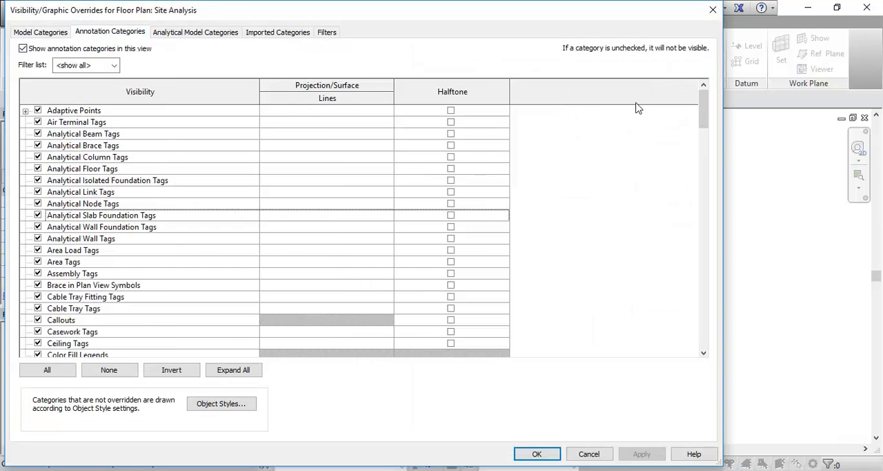
{"action": "mouse_move", "coordinate": [700, 112]}
{"action": "left_mouse_down"}
{"action": "mouse_move", "coordinate": [702, 189]}
{"action": "mouse_move", "coordinate": [718, 249]}
{"action": "left_mouse_up"}
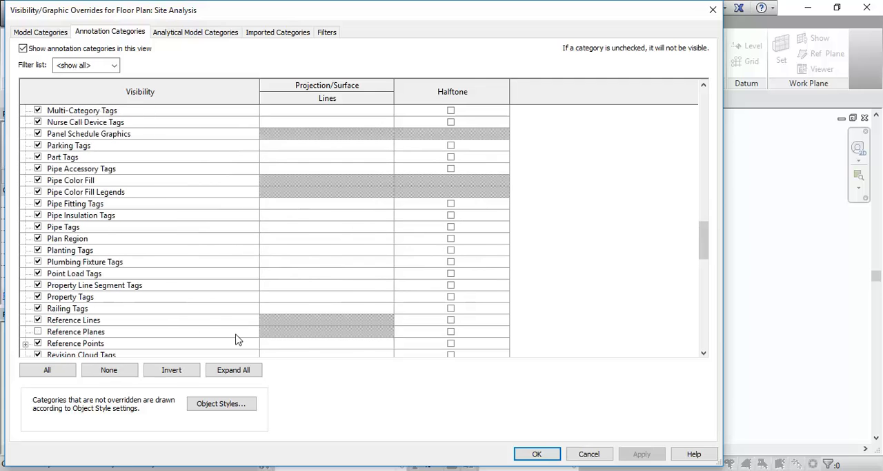
{"action": "left_click", "coordinate": [38, 332]}
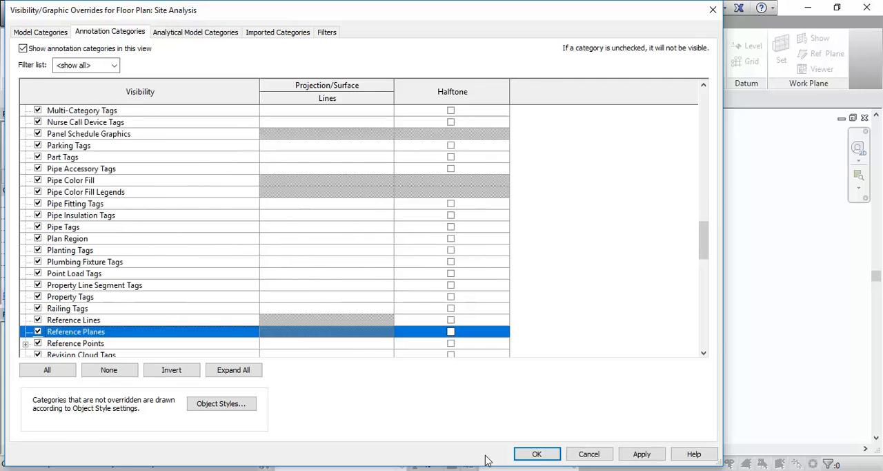
{"action": "left_click", "coordinate": [534, 453]}
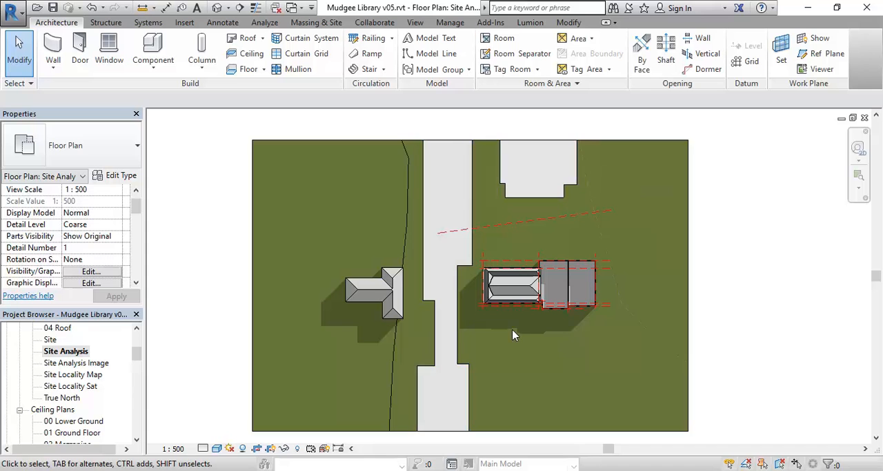
- Inspect the slanted reference plane north of the building in the Site Analysis plan and clear its selection
{"action": "scroll", "coordinate": [573, 236], "scroll_direction": "up", "scroll_amount": 3}
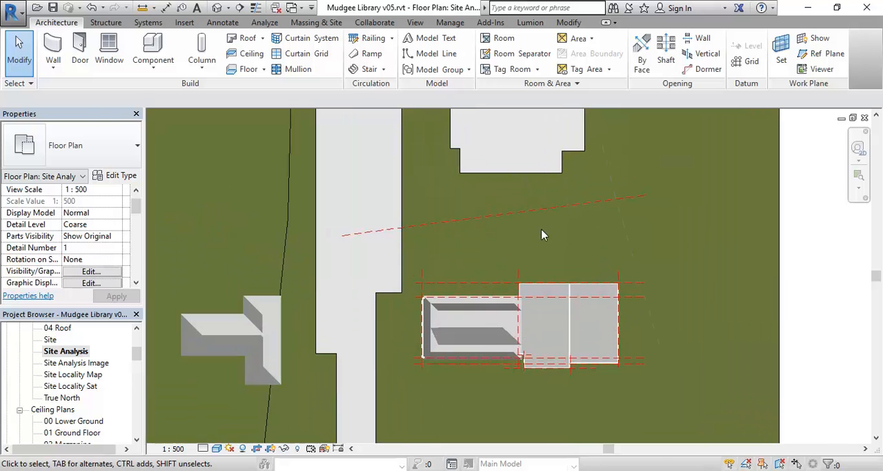
{"action": "left_click", "coordinate": [498, 217]}
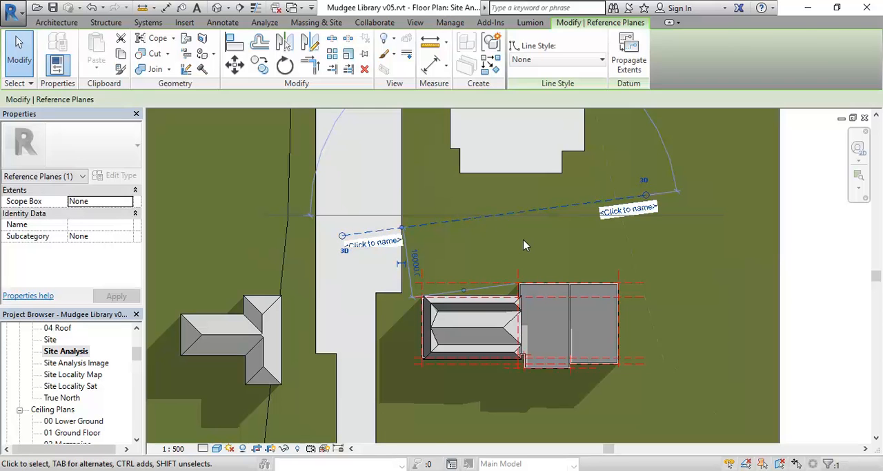
{"action": "key", "text": "Escape"}
{"action": "scroll", "coordinate": [525, 245], "scroll_direction": "down", "scroll_amount": 2}
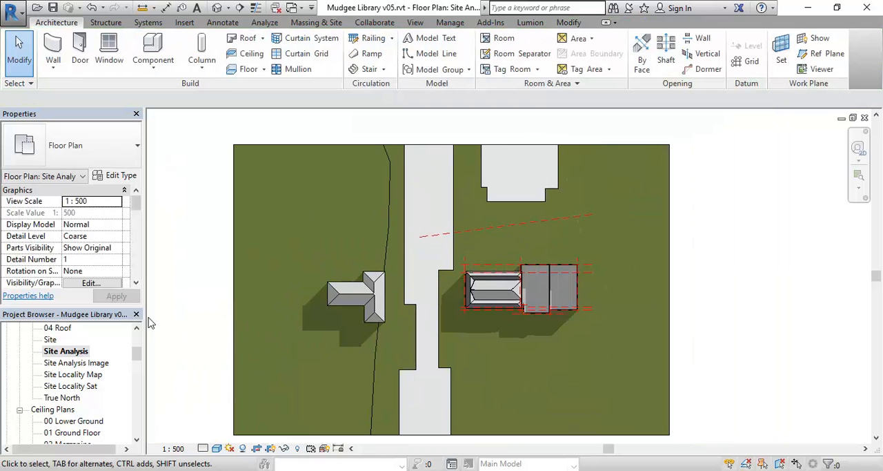
{"action": "middle_click_drag", "start_coordinate": [274, 245], "coordinate": [290, 235]}
{"action": "mouse_move", "coordinate": [227, 281]}
{"action": "middle_mouse_down"}
{"action": "mouse_move", "coordinate": [200, 290]}
{"action": "mouse_move", "coordinate": [218, 282]}
{"action": "middle_mouse_up"}
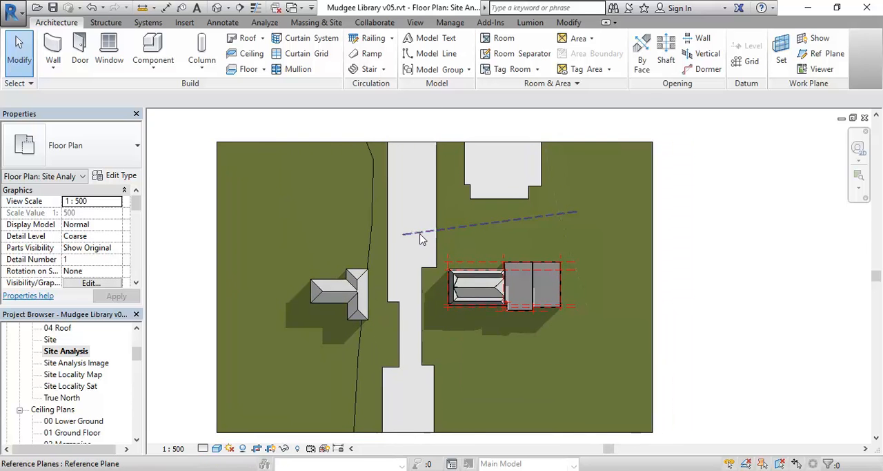
{"action": "middle_click_drag", "start_coordinate": [248, 323], "coordinate": [258, 315]}
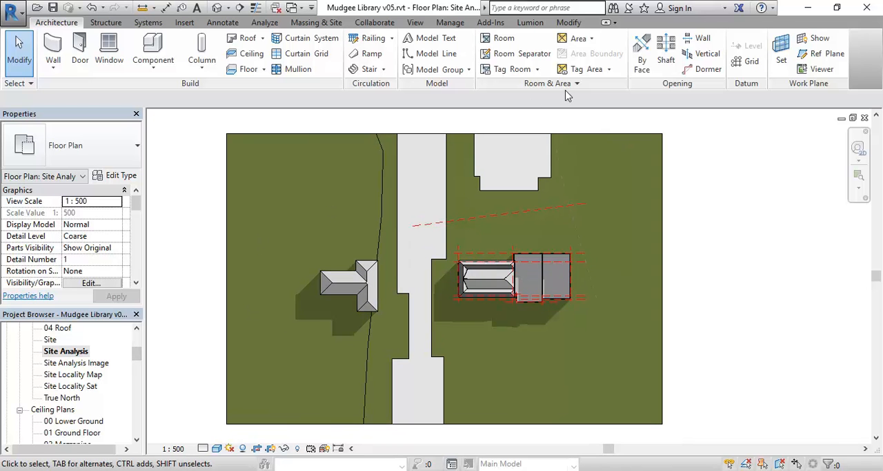
- Switch to the 01 Ground Floor plan view and centre the building's walls
{"action": "left_click_drag", "start_coordinate": [138, 355], "coordinate": [139, 344]}
{"action": "double_click", "coordinate": [81, 363]}
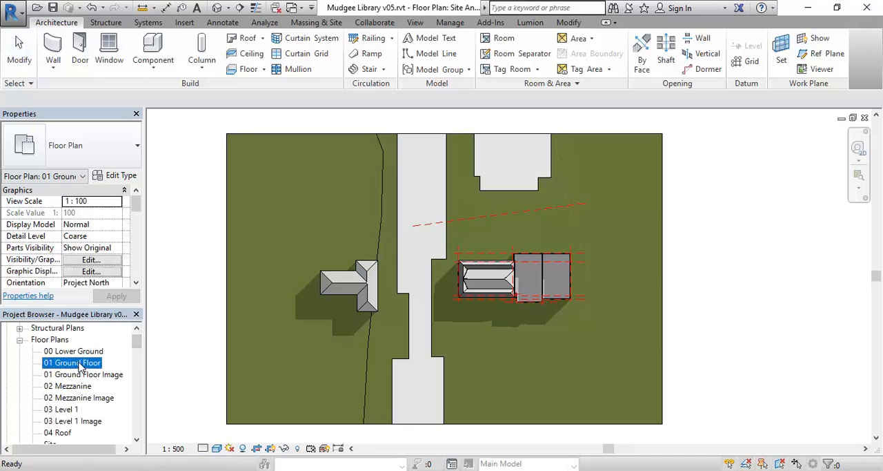
{"action": "middle_click_drag", "start_coordinate": [426, 295], "coordinate": [398, 304]}
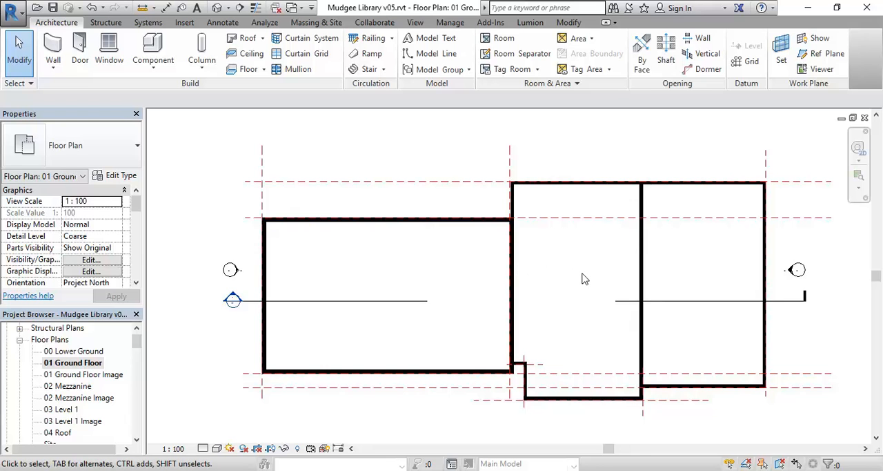
- Create a Rentable area plan for the 01 Ground Floor level with area boundary lines generated automatically from all external walls
{"action": "left_click", "coordinate": [579, 40]}
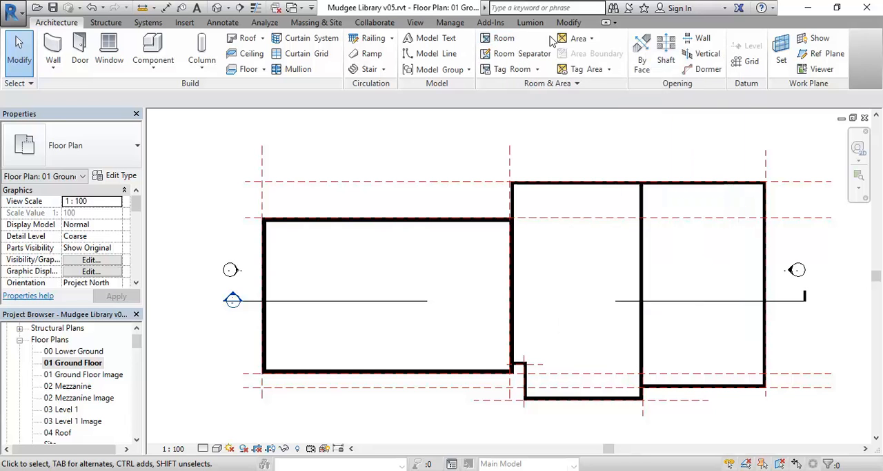
{"action": "left_click", "coordinate": [578, 38]}
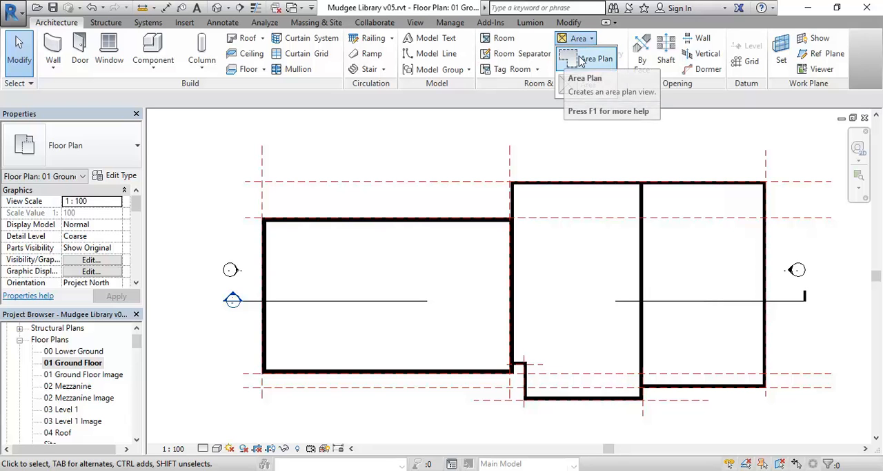
{"action": "left_click", "coordinate": [585, 60]}
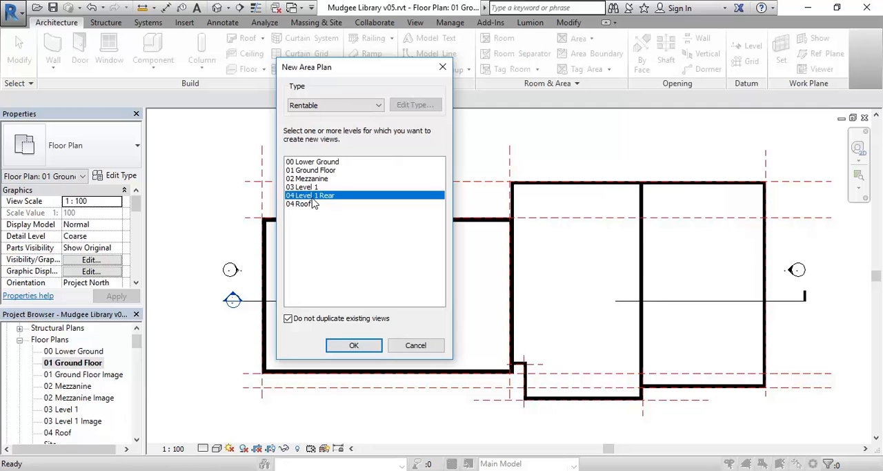
{"action": "left_click", "coordinate": [324, 171]}
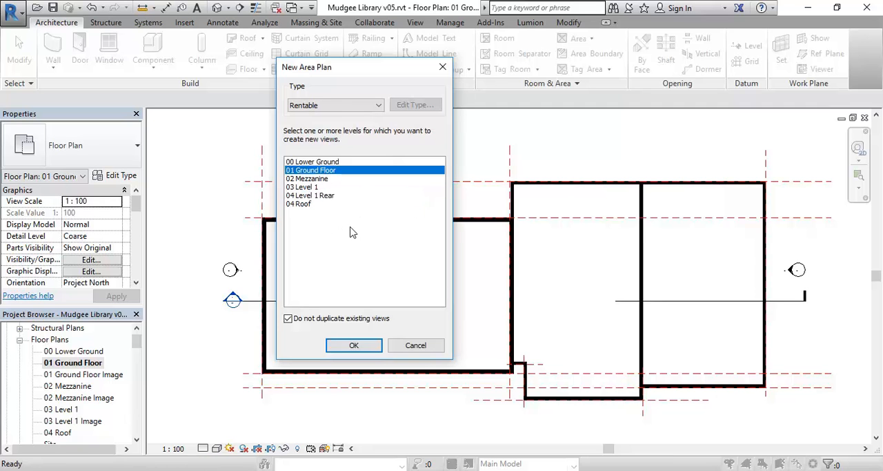
{"action": "left_click", "coordinate": [372, 108]}
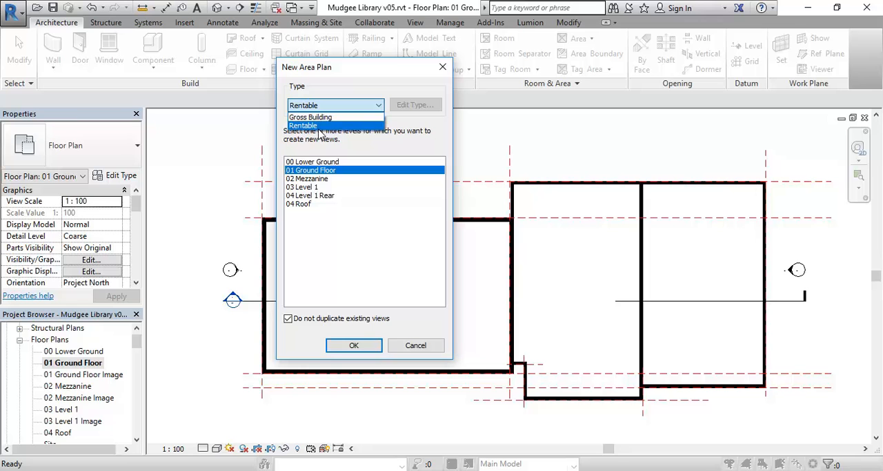
{"action": "left_click", "coordinate": [317, 125]}
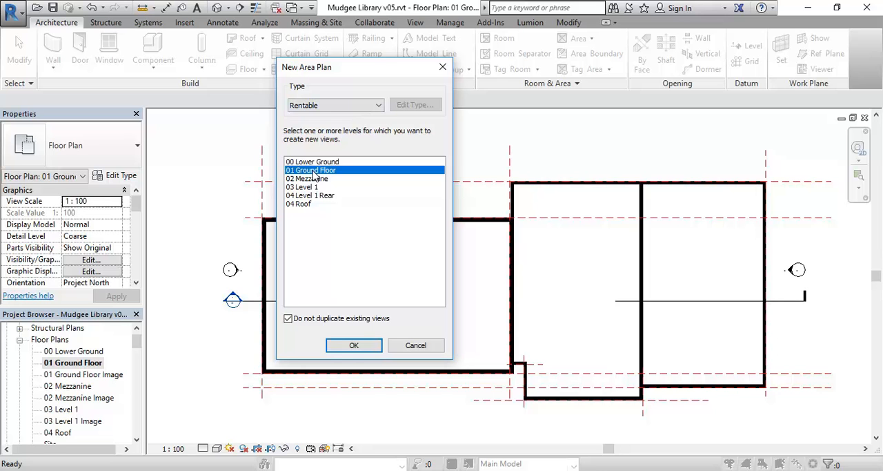
{"action": "left_click", "coordinate": [352, 345]}
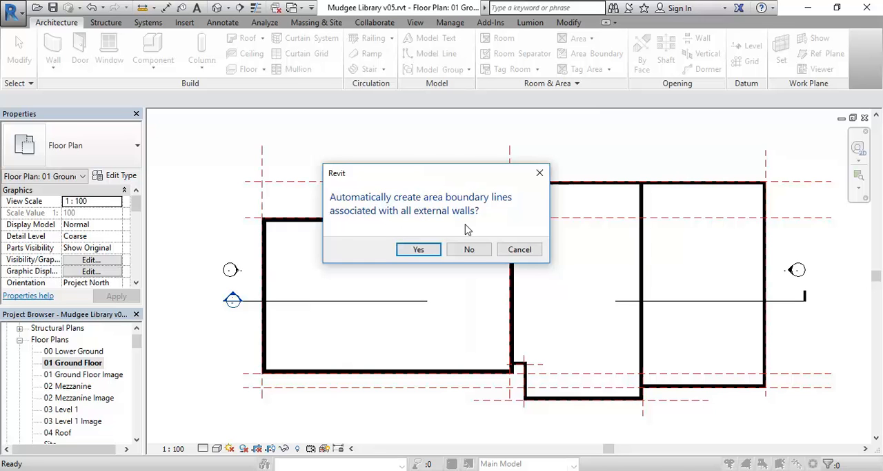
{"action": "left_click", "coordinate": [416, 254]}
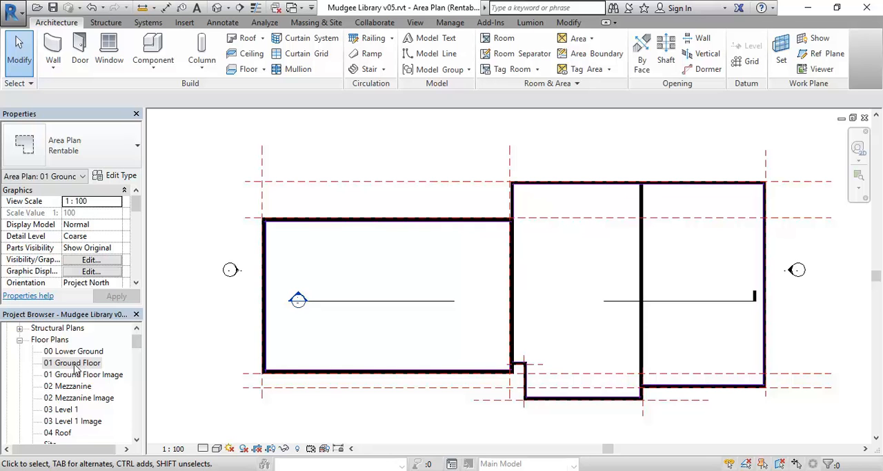
- Locate the 01 Ground Floor view under Area Plans (Rentable) in the Project Browser and select it
{"action": "left_click_drag", "start_coordinate": [136, 342], "coordinate": [136, 372]}
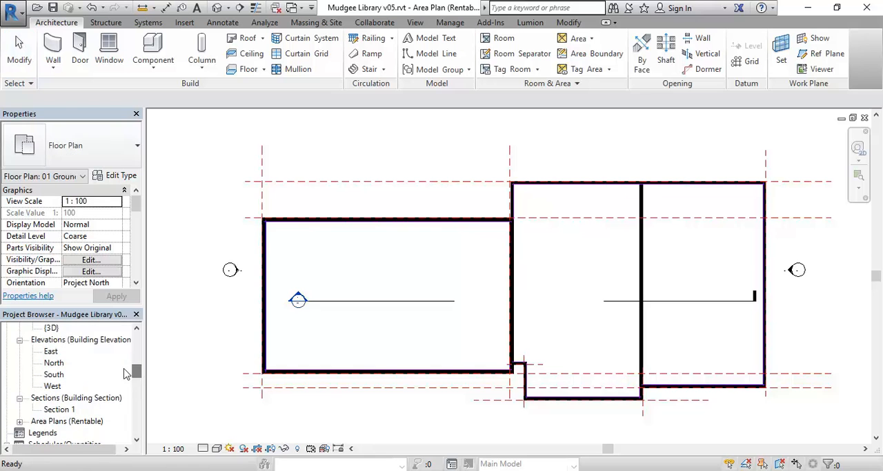
{"action": "left_click", "coordinate": [20, 422]}
{"action": "scroll", "coordinate": [22, 393], "scroll_direction": "down", "scroll_amount": 2}
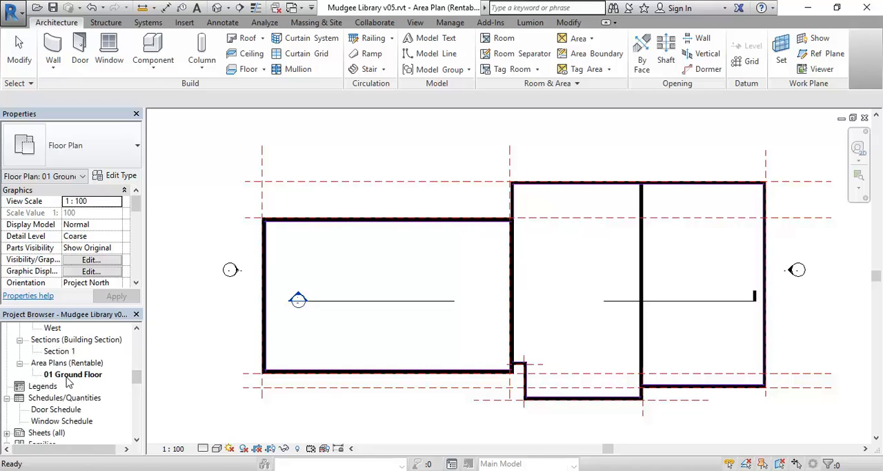
{"action": "left_click", "coordinate": [68, 376]}
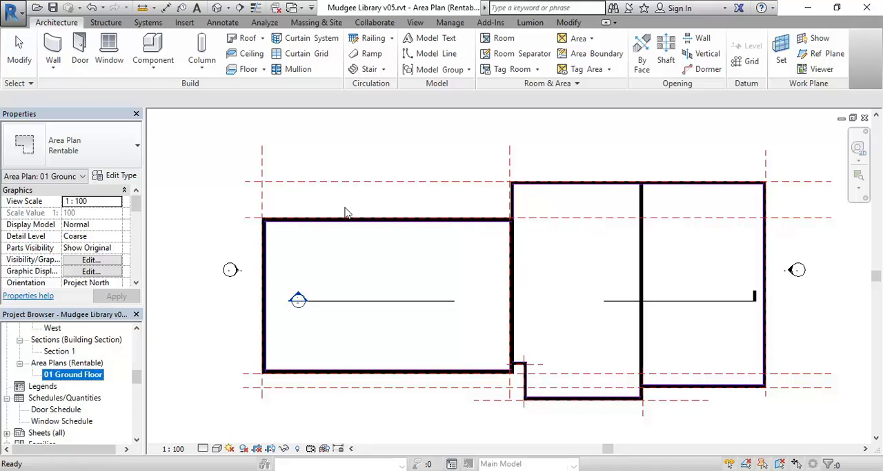
- Examine how the automatic area boundary lines meet at the wall corners and around the building perimeter
{"action": "scroll", "coordinate": [239, 211], "scroll_direction": "up", "scroll_amount": 5}
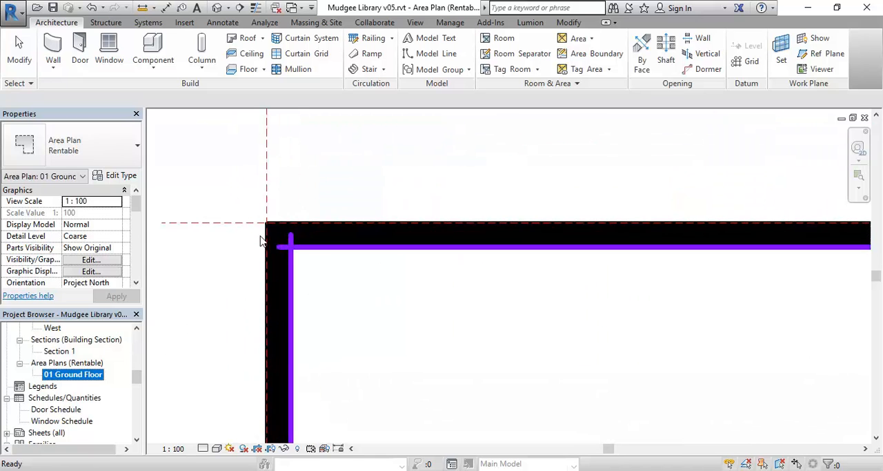
{"action": "scroll", "coordinate": [260, 240], "scroll_direction": "up", "scroll_amount": 2}
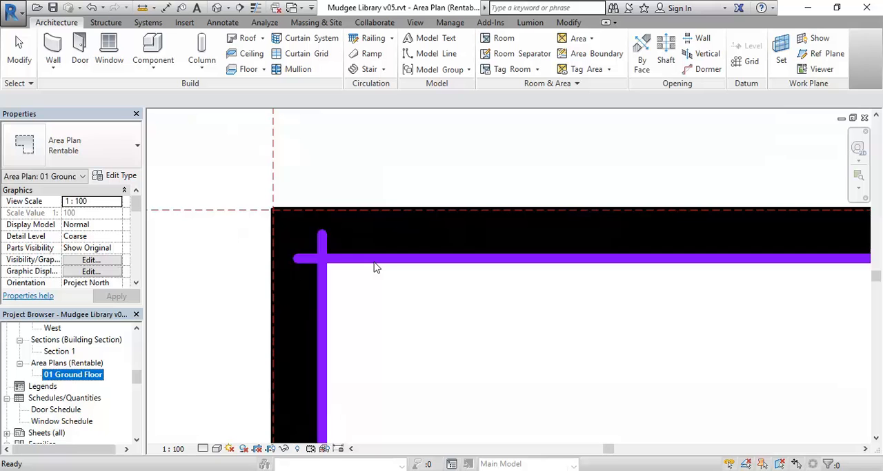
{"action": "scroll", "coordinate": [376, 266], "scroll_direction": "down", "scroll_amount": 2}
{"action": "scroll", "coordinate": [376, 266], "scroll_direction": "up", "scroll_amount": 2}
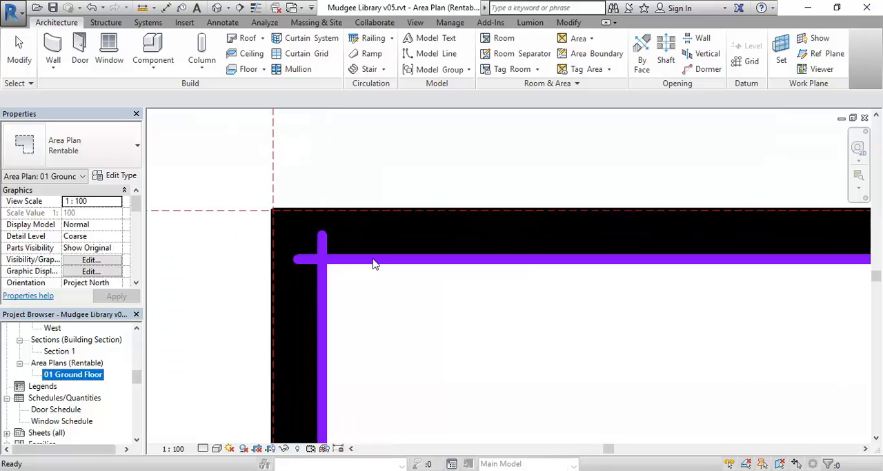
{"action": "scroll", "coordinate": [377, 267], "scroll_direction": "down", "scroll_amount": 5}
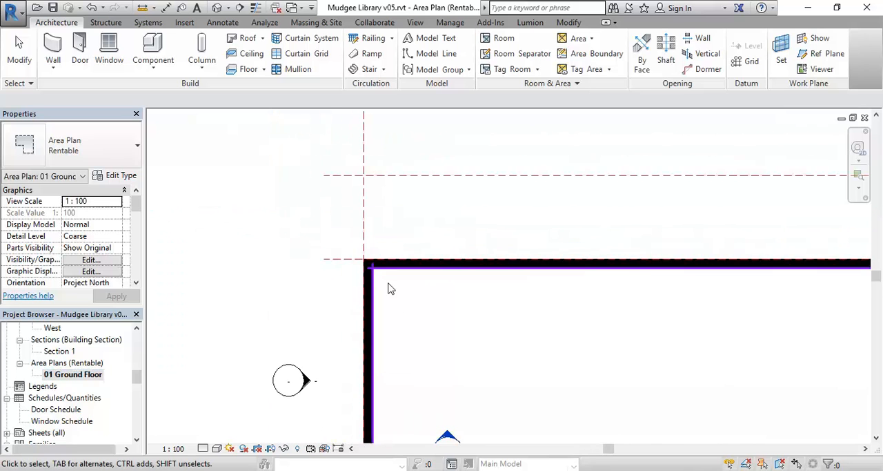
{"action": "middle_click_drag", "start_coordinate": [434, 308], "coordinate": [228, 278]}
{"action": "scroll", "coordinate": [331, 201], "scroll_direction": "down", "scroll_amount": 2}
{"action": "scroll", "coordinate": [309, 232], "scroll_direction": "down", "scroll_amount": 1}
{"action": "scroll", "coordinate": [441, 211], "scroll_direction": "up", "scroll_amount": 6}
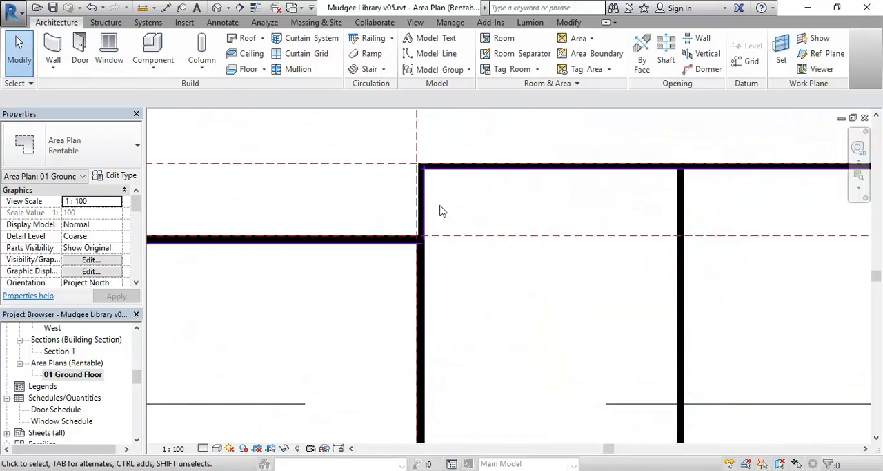
{"action": "scroll", "coordinate": [414, 297], "scroll_direction": "up", "scroll_amount": 3}
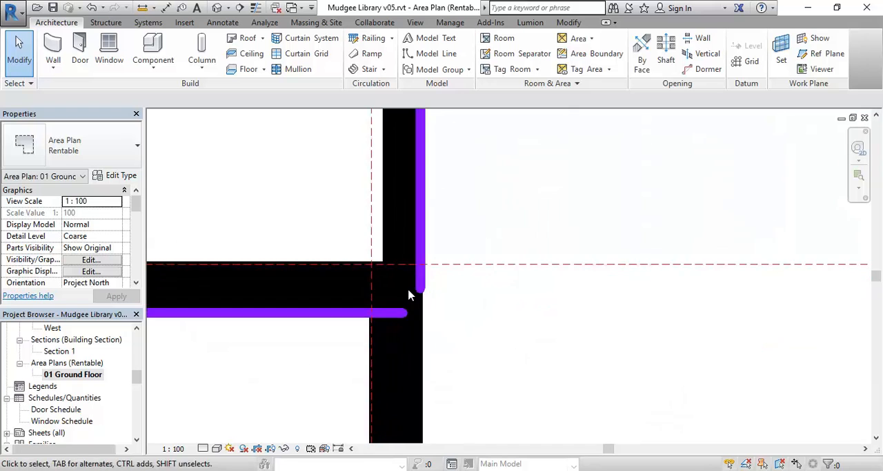
{"action": "scroll", "coordinate": [422, 331], "scroll_direction": "up", "scroll_amount": 2}
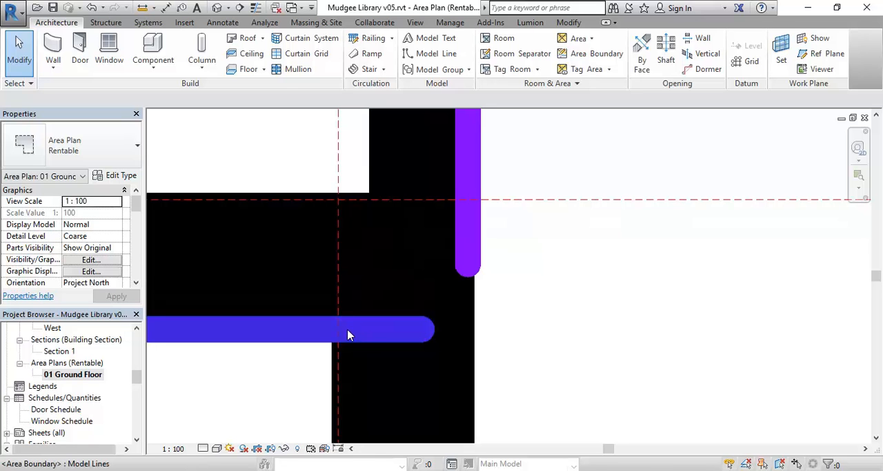
{"action": "scroll", "coordinate": [349, 335], "scroll_direction": "down", "scroll_amount": 9}
{"action": "middle_click_drag", "start_coordinate": [190, 389], "coordinate": [433, 256]}
{"action": "scroll", "coordinate": [477, 272], "scroll_direction": "down", "scroll_amount": 1}
{"action": "scroll", "coordinate": [486, 239], "scroll_direction": "down", "scroll_amount": 1}
{"action": "scroll", "coordinate": [473, 248], "scroll_direction": "down", "scroll_amount": 1}
{"action": "middle_click_drag", "start_coordinate": [523, 260], "coordinate": [398, 237]}
{"action": "middle_click_drag", "start_coordinate": [591, 324], "coordinate": [420, 278]}
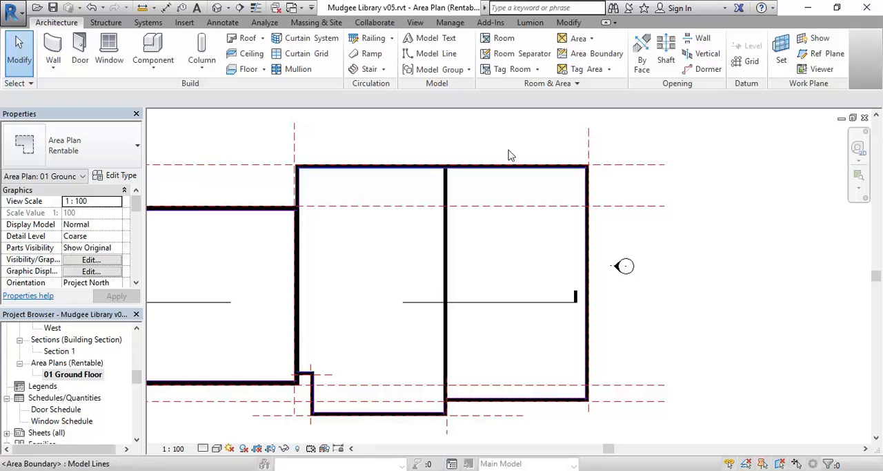
- Draw straight area boundary lines in the east room, about 10700 mm from the east wall to the dividing wall, then north to the exterior wall
{"action": "left_click", "coordinate": [573, 55]}
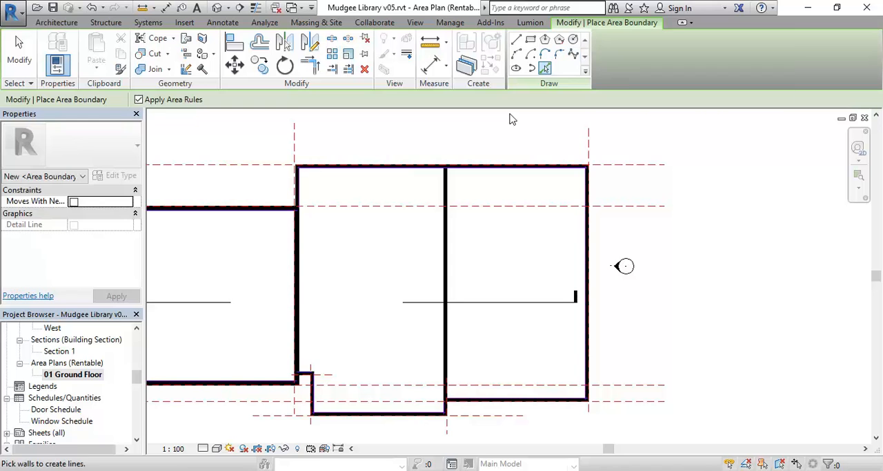
{"action": "middle_click_drag", "start_coordinate": [504, 211], "coordinate": [456, 220]}
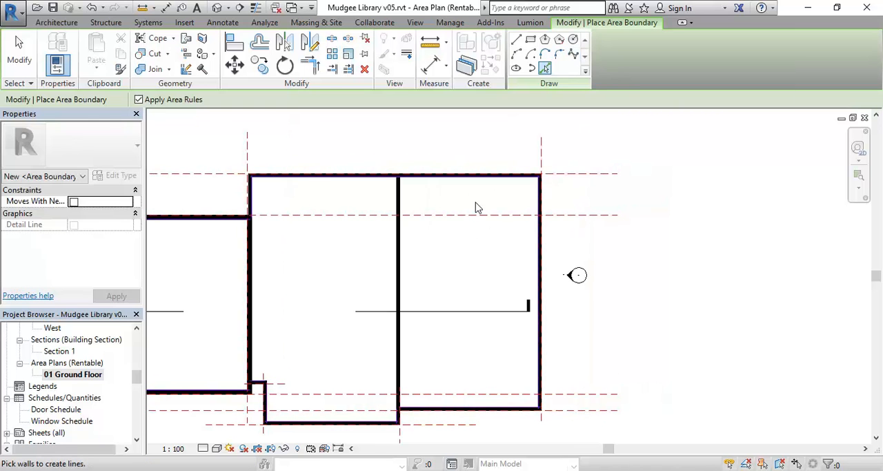
{"action": "left_click", "coordinate": [516, 40]}
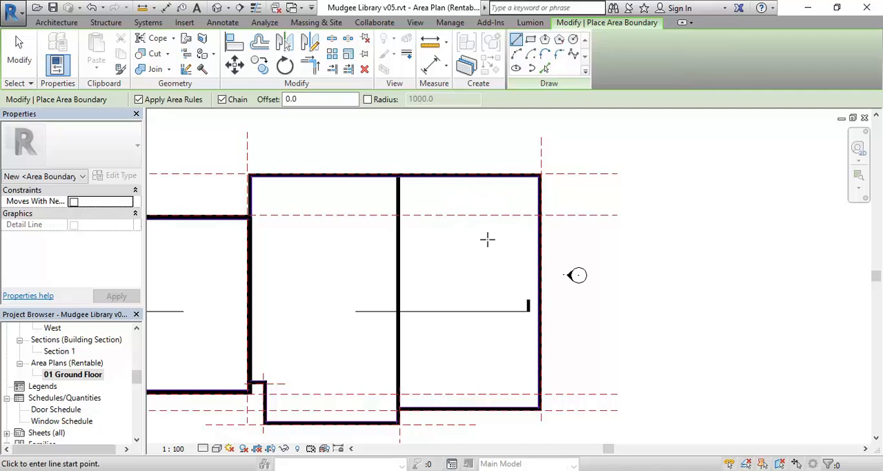
{"action": "scroll", "coordinate": [486, 238], "scroll_direction": "up", "scroll_amount": 2}
{"action": "scroll", "coordinate": [516, 248], "scroll_direction": "up", "scroll_amount": 1}
{"action": "middle_click_drag", "start_coordinate": [565, 318], "coordinate": [589, 324]}
{"action": "left_click", "coordinate": [579, 302]}
{"action": "scroll", "coordinate": [485, 296], "scroll_direction": "down", "scroll_amount": 1}
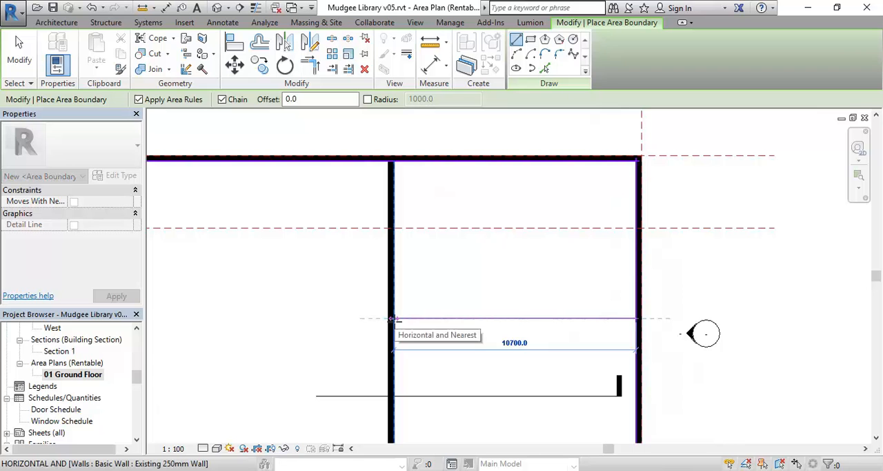
{"action": "left_click", "coordinate": [393, 319]}
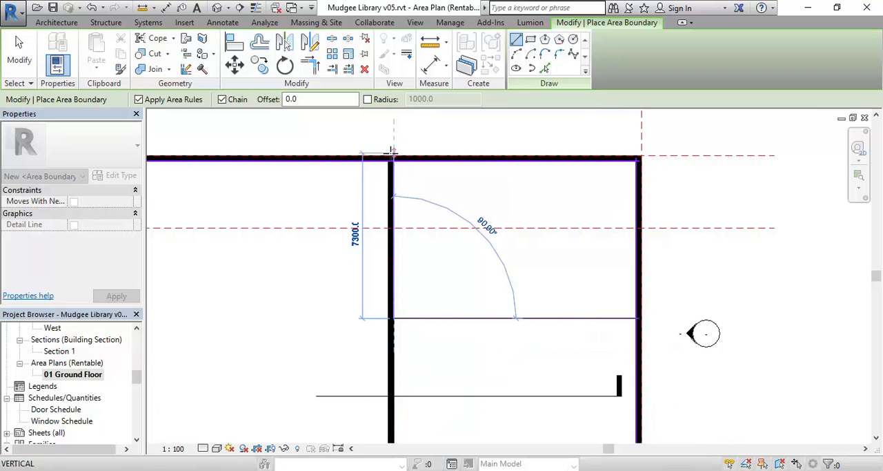
{"action": "left_click", "coordinate": [393, 160]}
{"action": "right_click", "coordinate": [418, 206]}
{"action": "left_click", "coordinate": [442, 213]}
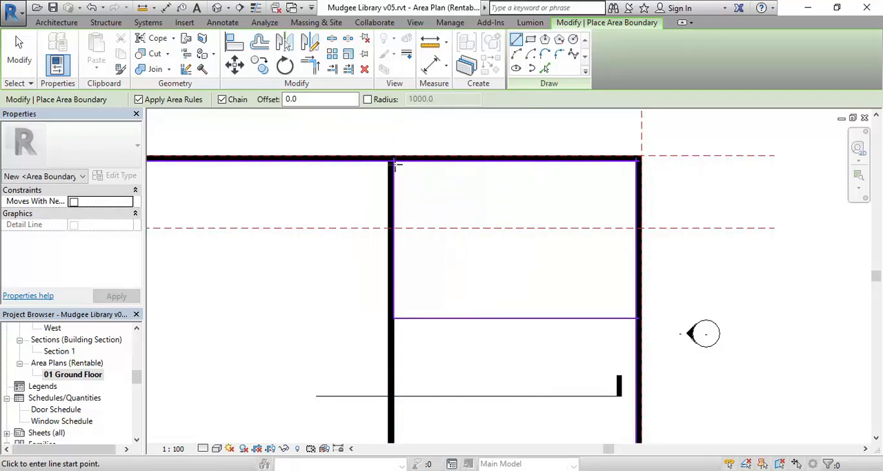
- Examine where the east room's new boundary lines cross the perimeter boundary at the north and east walls
{"action": "scroll", "coordinate": [379, 147], "scroll_direction": "up", "scroll_amount": 5}
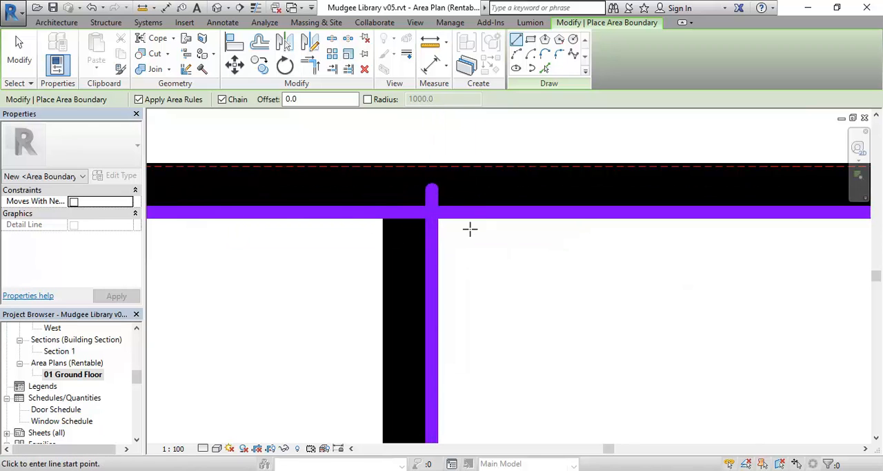
{"action": "scroll", "coordinate": [470, 229], "scroll_direction": "down", "scroll_amount": 4}
{"action": "scroll", "coordinate": [503, 264], "scroll_direction": "down", "scroll_amount": 2}
{"action": "middle_click_drag", "start_coordinate": [528, 297], "coordinate": [397, 190]}
{"action": "scroll", "coordinate": [428, 239], "scroll_direction": "down", "scroll_amount": 3}
{"action": "middle_click_drag", "start_coordinate": [441, 252], "coordinate": [419, 205]}
{"action": "scroll", "coordinate": [566, 262], "scroll_direction": "up", "scroll_amount": 1}
{"action": "scroll", "coordinate": [616, 289], "scroll_direction": "up", "scroll_amount": 2}
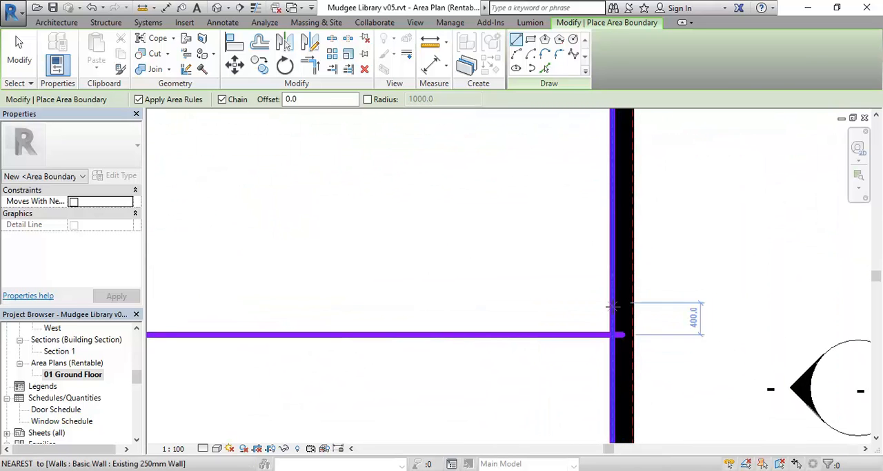
{"action": "scroll", "coordinate": [449, 275], "scroll_direction": "down", "scroll_amount": 1}
{"action": "scroll", "coordinate": [452, 275], "scroll_direction": "down", "scroll_amount": 2}
{"action": "middle_click_drag", "start_coordinate": [452, 275], "coordinate": [633, 292]}
{"action": "middle_click_drag", "start_coordinate": [495, 278], "coordinate": [598, 325]}
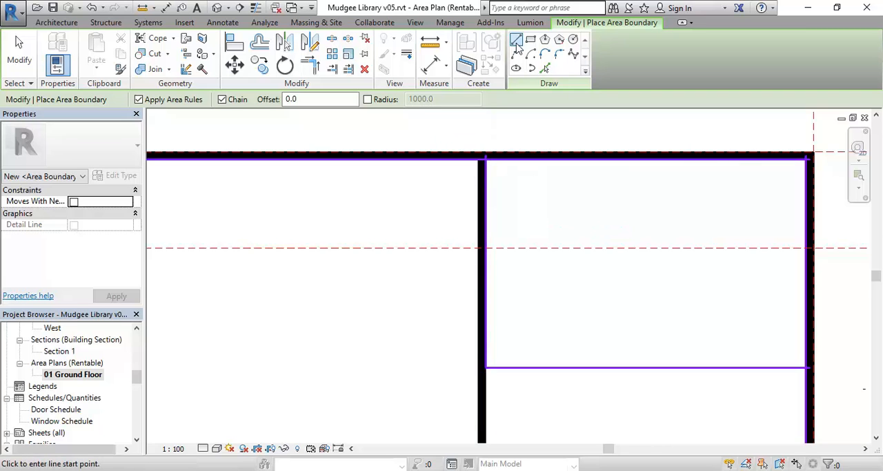
- Draw area boundary lines in the middle room from the dividing wall west, then north to the exterior wall, enclosing its northeast corner
{"action": "left_click", "coordinate": [482, 291]}
{"action": "middle_click_drag", "start_coordinate": [292, 288], "coordinate": [436, 277]}
{"action": "scroll", "coordinate": [386, 277], "scroll_direction": "down", "scroll_amount": 1}
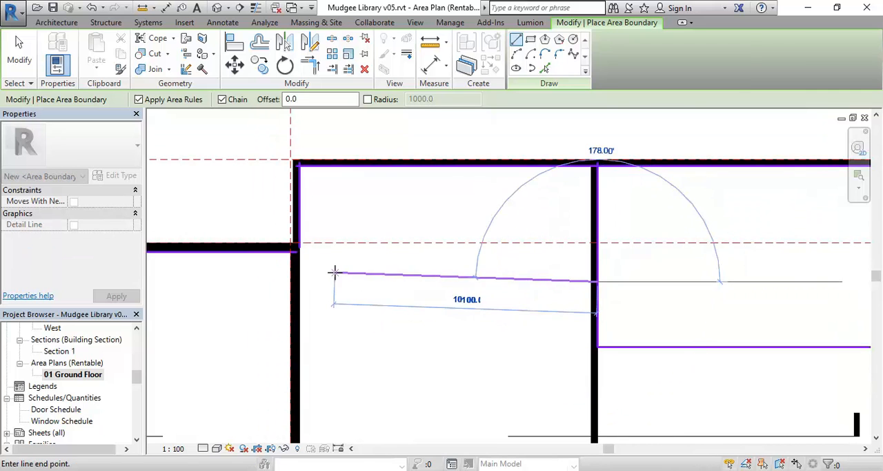
{"action": "left_click", "coordinate": [412, 281]}
{"action": "left_click", "coordinate": [412, 166]}
{"action": "right_click", "coordinate": [436, 216]}
{"action": "left_click", "coordinate": [468, 223]}
{"action": "scroll", "coordinate": [386, 235], "scroll_direction": "down", "scroll_amount": 2}
{"action": "middle_click_drag", "start_coordinate": [387, 234], "coordinate": [487, 247]}
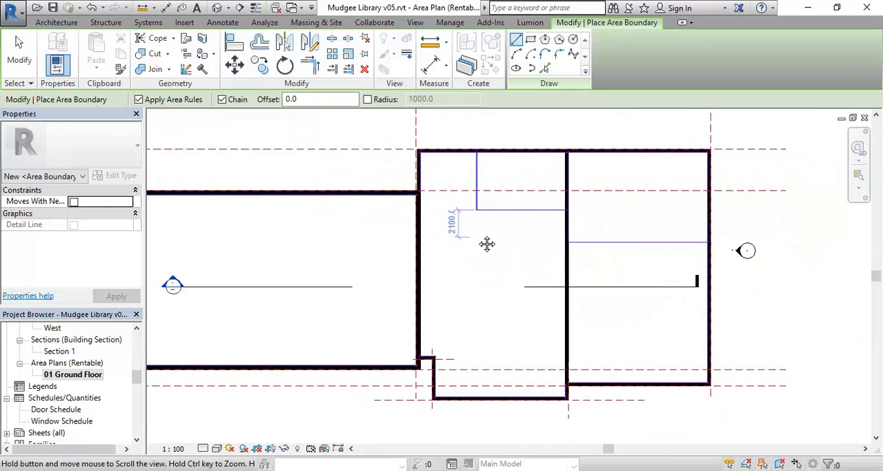
- Draw area boundary lines from the middle room's southwest notch about 10300 mm east to the dividing wall, then about 2050 mm south to the east room's corner
{"action": "scroll", "coordinate": [415, 386], "scroll_direction": "up", "scroll_amount": 5}
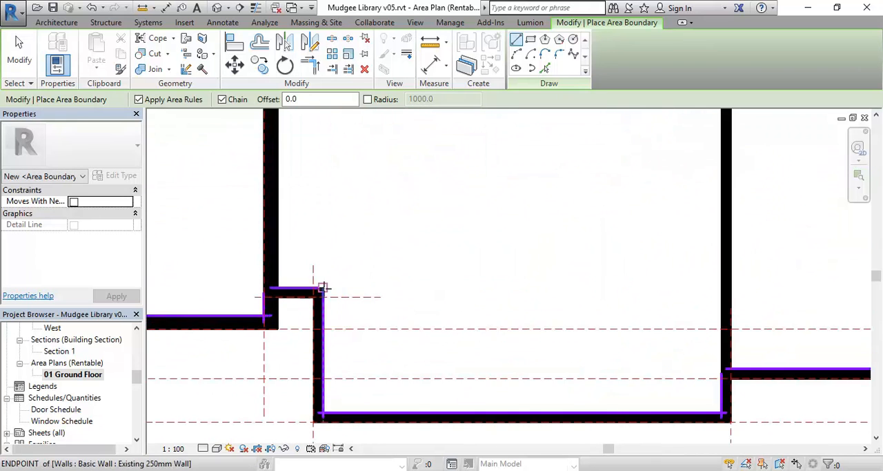
{"action": "left_click", "coordinate": [323, 286]}
{"action": "middle_click_drag", "start_coordinate": [497, 287], "coordinate": [227, 238]}
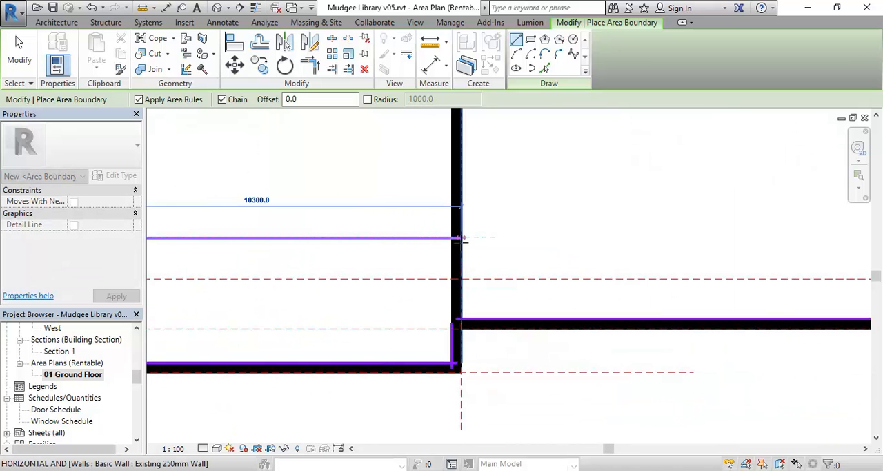
{"action": "left_click", "coordinate": [462, 238]}
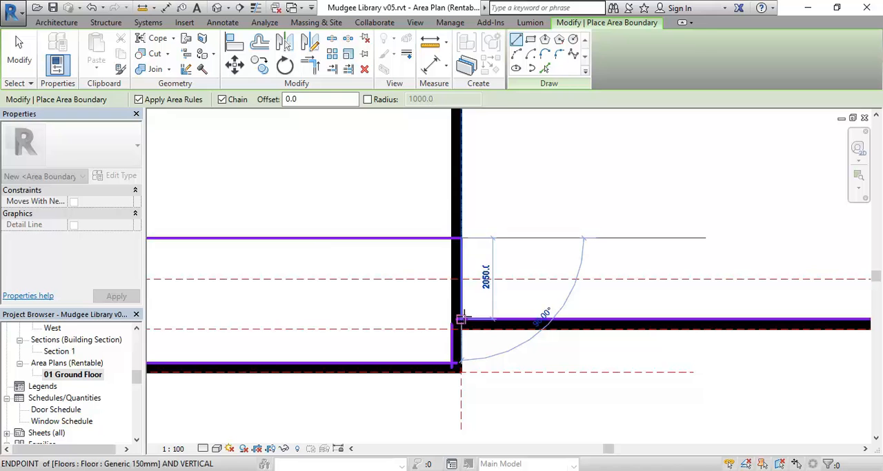
{"action": "left_click", "coordinate": [462, 318]}
{"action": "right_click", "coordinate": [397, 202]}
{"action": "left_click", "coordinate": [401, 206]}
{"action": "scroll", "coordinate": [398, 203], "scroll_direction": "down", "scroll_amount": 3}
{"action": "middle_click_drag", "start_coordinate": [403, 240], "coordinate": [607, 387]}
{"action": "right_click", "coordinate": [263, 118]}
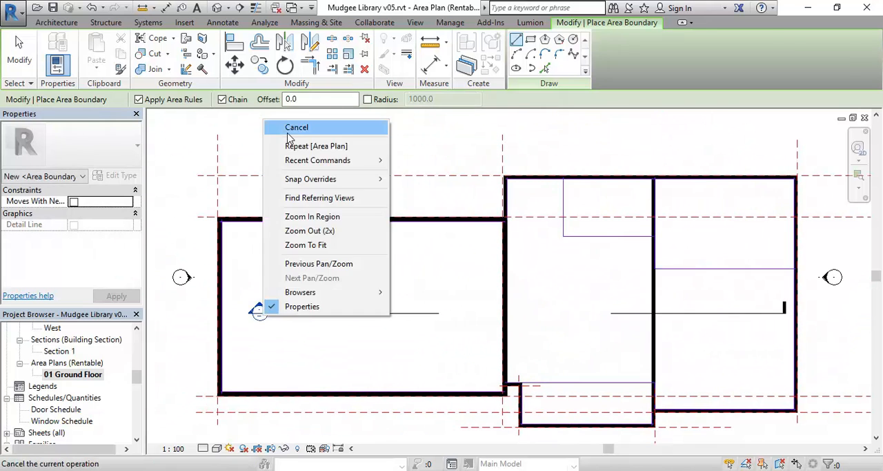
{"action": "left_click", "coordinate": [296, 128]}
{"action": "right_click", "coordinate": [268, 124]}
{"action": "left_click", "coordinate": [303, 138]}
{"action": "middle_click_drag", "start_coordinate": [456, 256], "coordinate": [403, 266]}
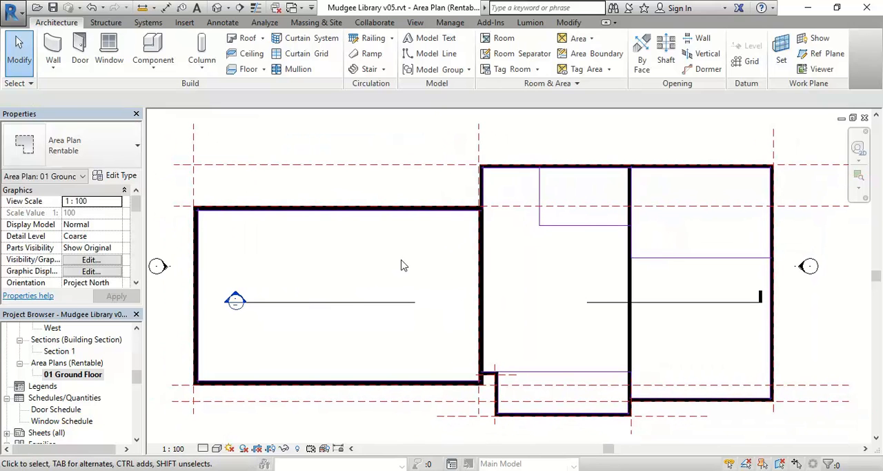
- Place a tagged area in the northern enclosure of the east room
{"action": "left_click", "coordinate": [580, 39]}
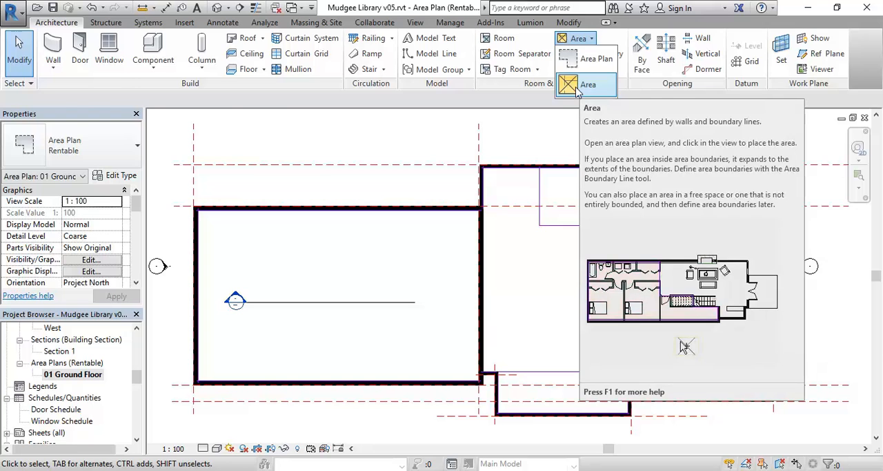
{"action": "left_click", "coordinate": [582, 89]}
{"action": "middle_click_drag", "start_coordinate": [552, 171], "coordinate": [481, 183]}
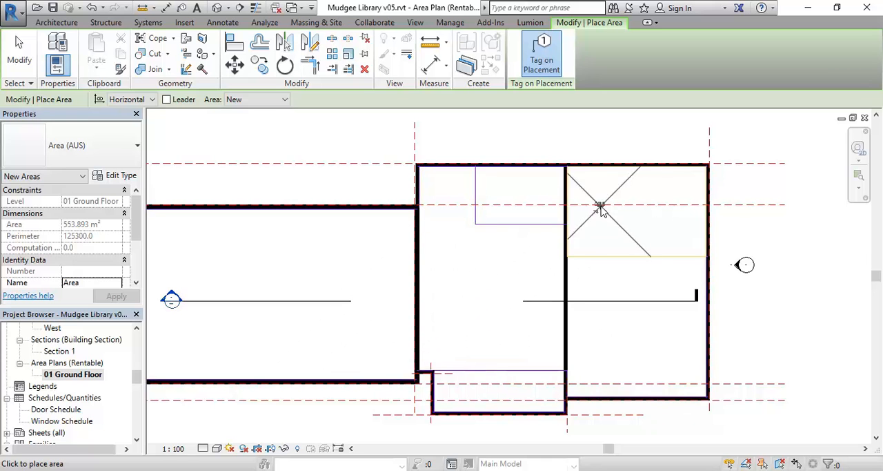
{"action": "middle_click_drag", "start_coordinate": [649, 208], "coordinate": [611, 249]}
{"action": "scroll", "coordinate": [569, 241], "scroll_direction": "up", "scroll_amount": 2}
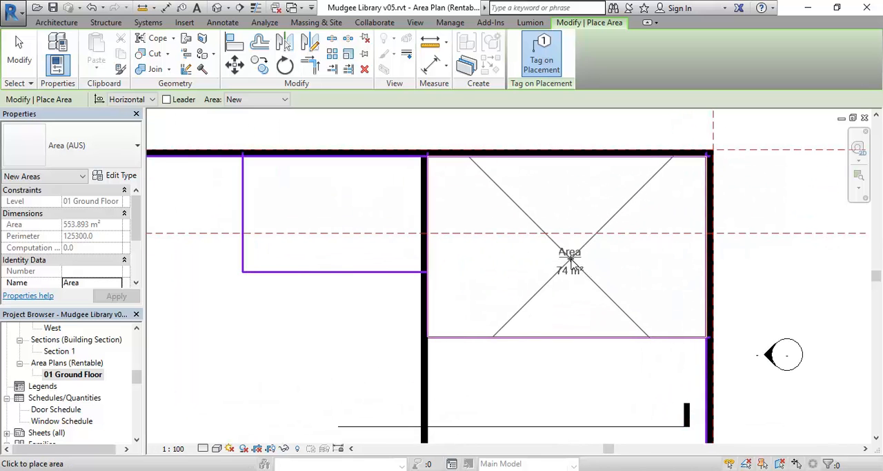
{"action": "scroll", "coordinate": [570, 260], "scroll_direction": "up", "scroll_amount": 2}
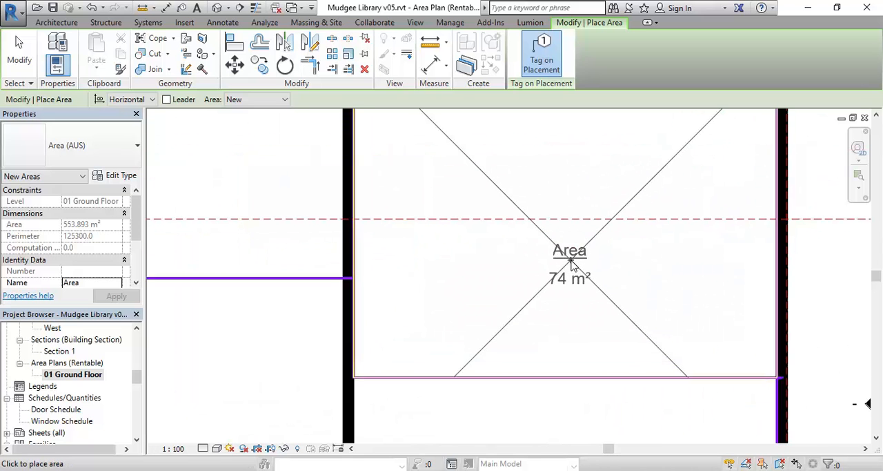
{"action": "scroll", "coordinate": [571, 264], "scroll_direction": "down", "scroll_amount": 2}
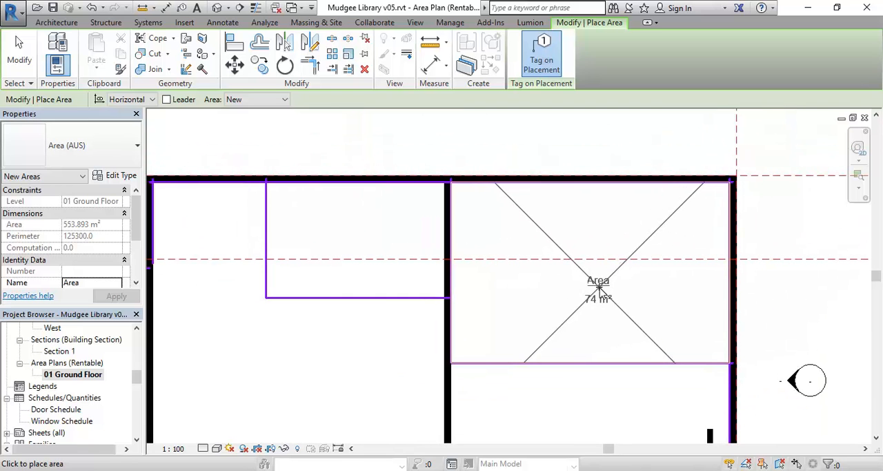
{"action": "left_click", "coordinate": [595, 293]}
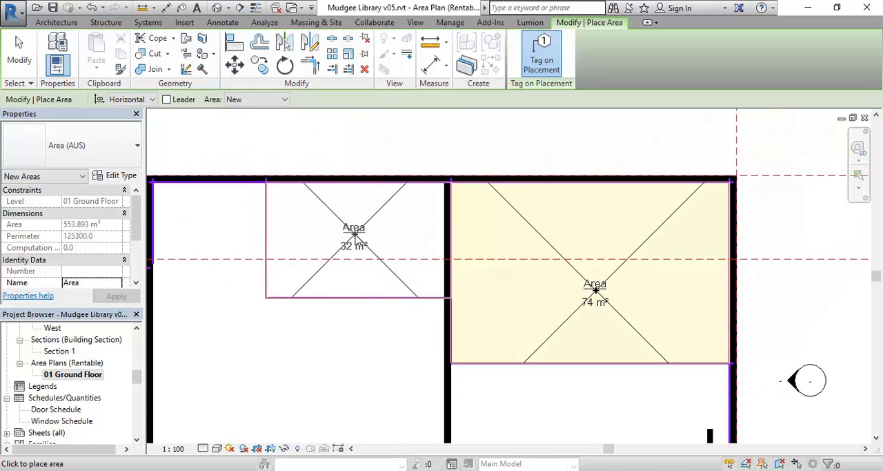
- Place a tagged area in the middle room's northeast enclosure and end area placement
{"action": "left_click", "coordinate": [354, 241]}
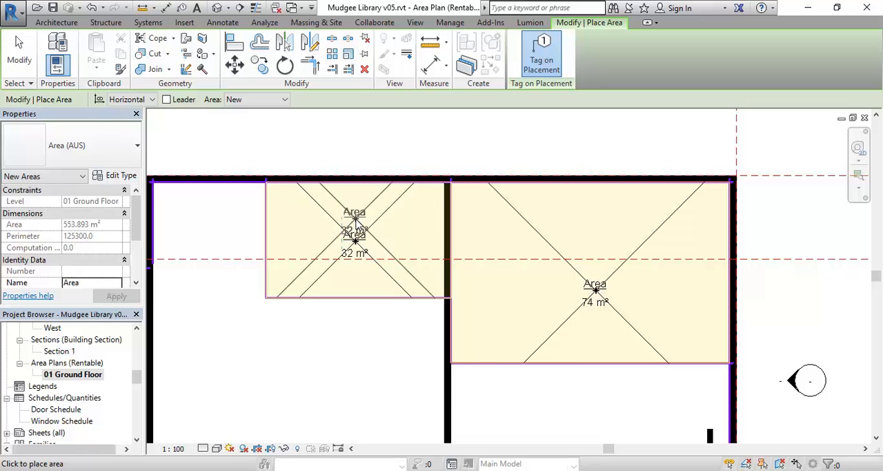
{"action": "right_click", "coordinate": [357, 220]}
{"action": "left_click", "coordinate": [390, 228]}
{"action": "right_click", "coordinate": [459, 239]}
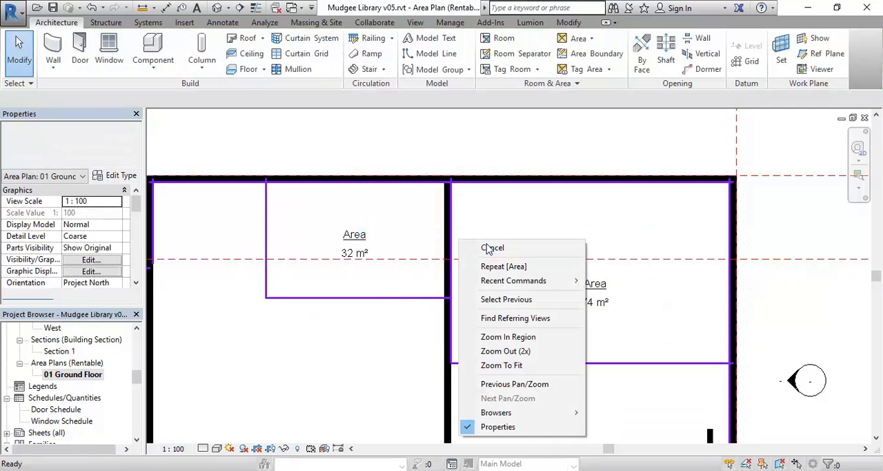
{"action": "left_click", "coordinate": [479, 242]}
- Move the south boundary line of the middle room's northeast enclosure south, to about 5450 mm from the north boundary
{"action": "scroll", "coordinate": [308, 339], "scroll_direction": "up", "scroll_amount": 3}
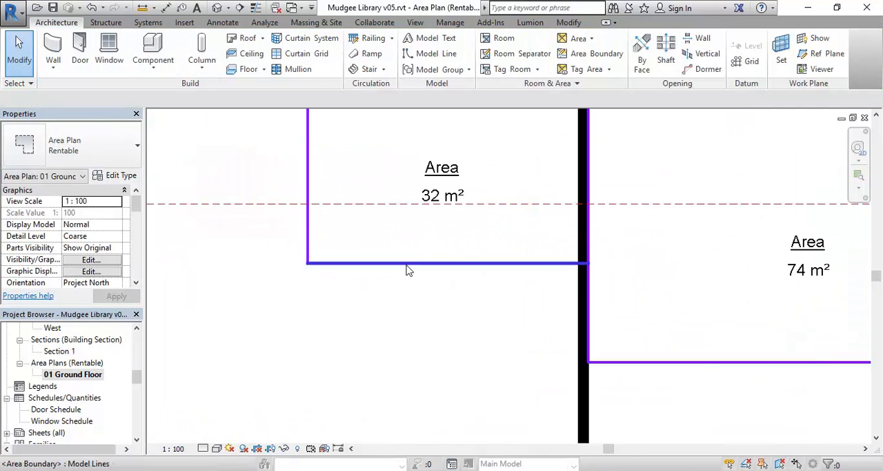
{"action": "left_click", "coordinate": [410, 263]}
{"action": "scroll", "coordinate": [386, 311], "scroll_direction": "down", "scroll_amount": 2}
{"action": "left_click_drag", "start_coordinate": [370, 327], "coordinate": [370, 354]}
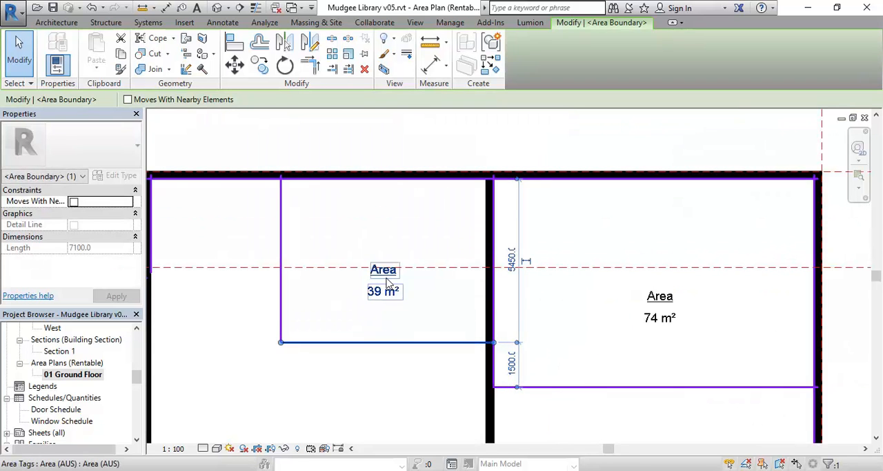
{"action": "left_click", "coordinate": [407, 406]}
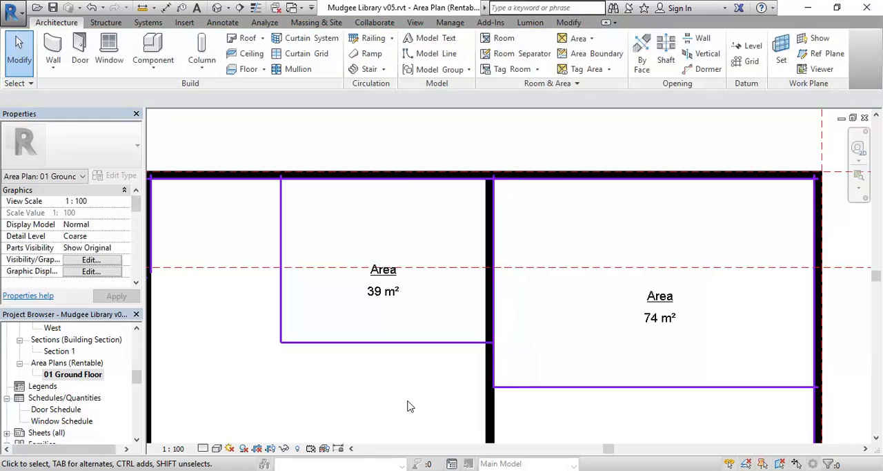
- Place a tagged area in the enclosed strip at the south end of the middle room
{"action": "scroll", "coordinate": [367, 300], "scroll_direction": "down", "scroll_amount": 3}
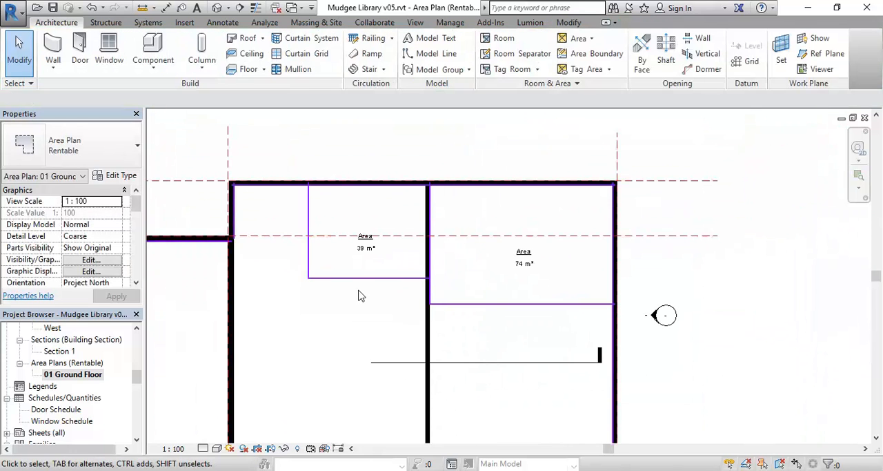
{"action": "scroll", "coordinate": [361, 241], "scroll_direction": "down", "scroll_amount": 1}
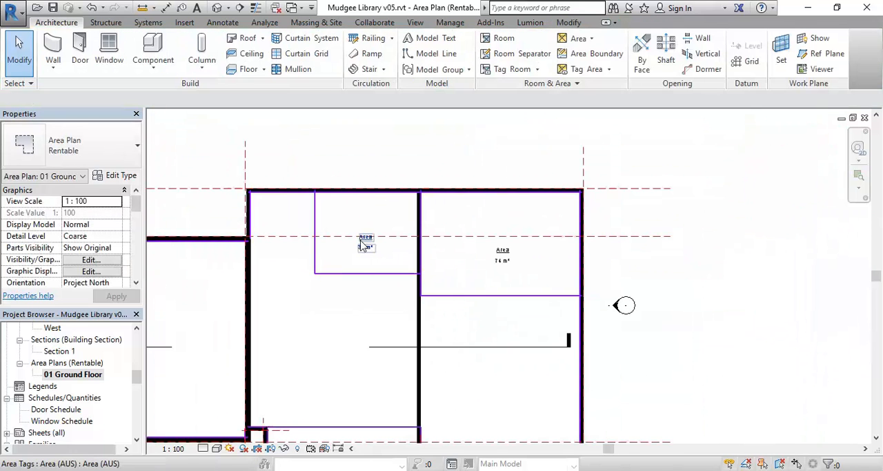
{"action": "left_click", "coordinate": [586, 40]}
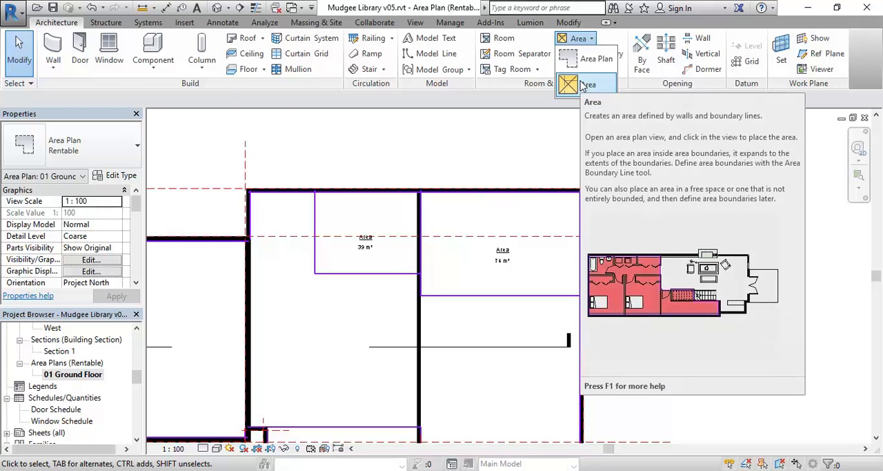
{"action": "left_click", "coordinate": [586, 84]}
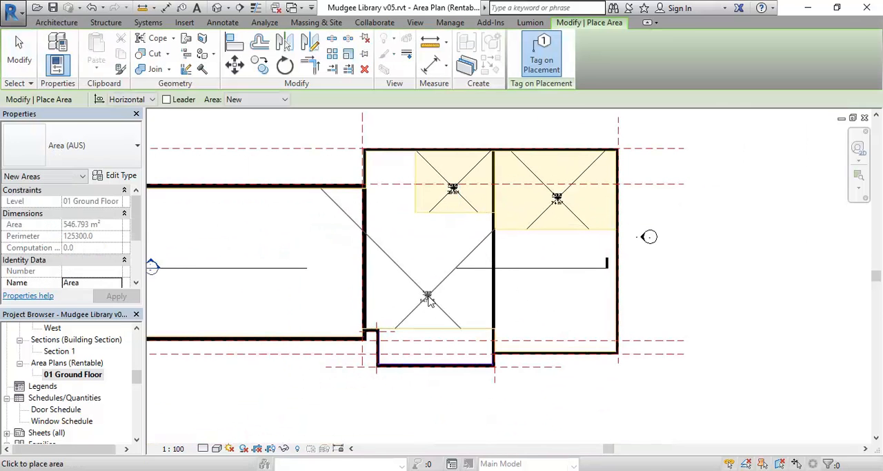
{"action": "scroll", "coordinate": [440, 298], "scroll_direction": "up", "scroll_amount": 2}
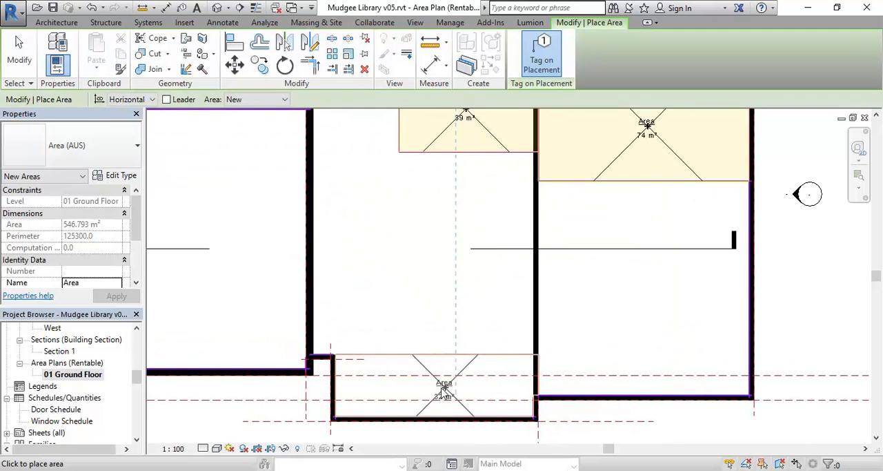
{"action": "scroll", "coordinate": [439, 385], "scroll_direction": "up", "scroll_amount": 2}
{"action": "left_click", "coordinate": [418, 394]}
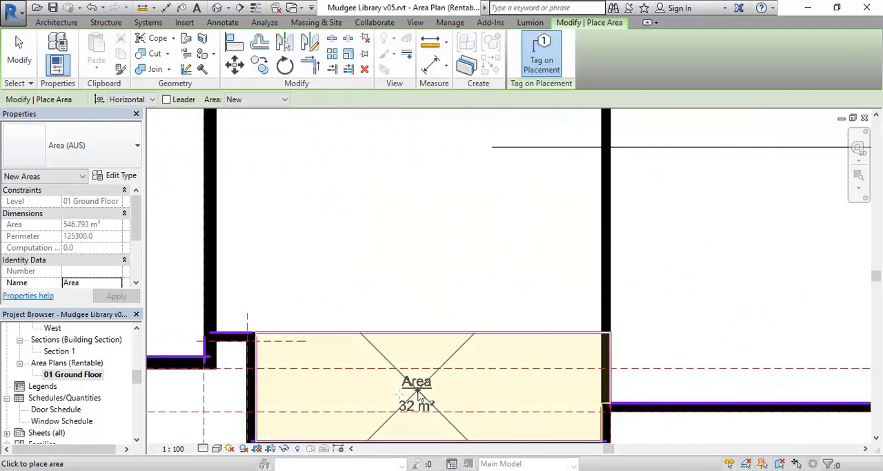
- Look over the whole ground floor plan for spaces still without an area and end area placement
{"action": "scroll", "coordinate": [440, 311], "scroll_direction": "down", "scroll_amount": 4}
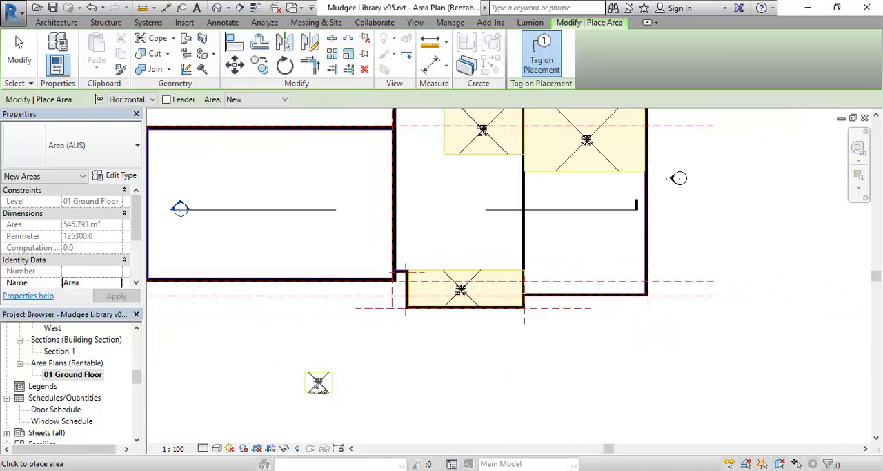
{"action": "middle_click_drag", "start_coordinate": [602, 356], "coordinate": [512, 371]}
{"action": "scroll", "coordinate": [512, 365], "scroll_direction": "up", "scroll_amount": 3}
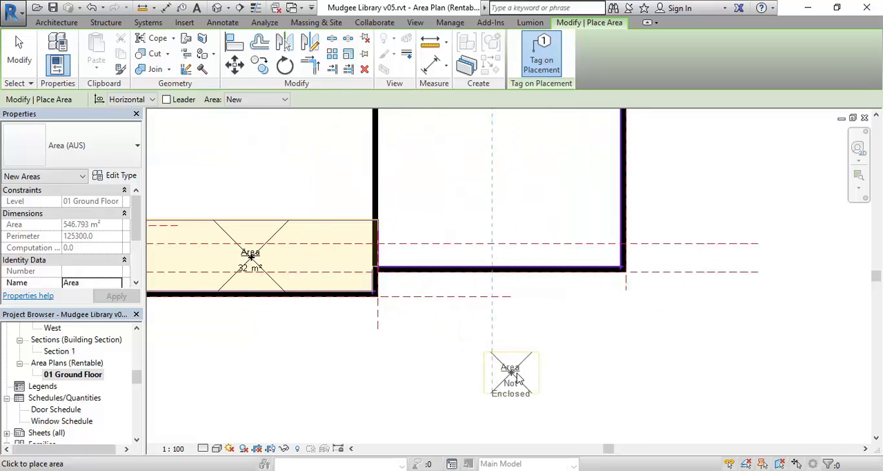
{"action": "scroll", "coordinate": [502, 359], "scroll_direction": "up", "scroll_amount": 2}
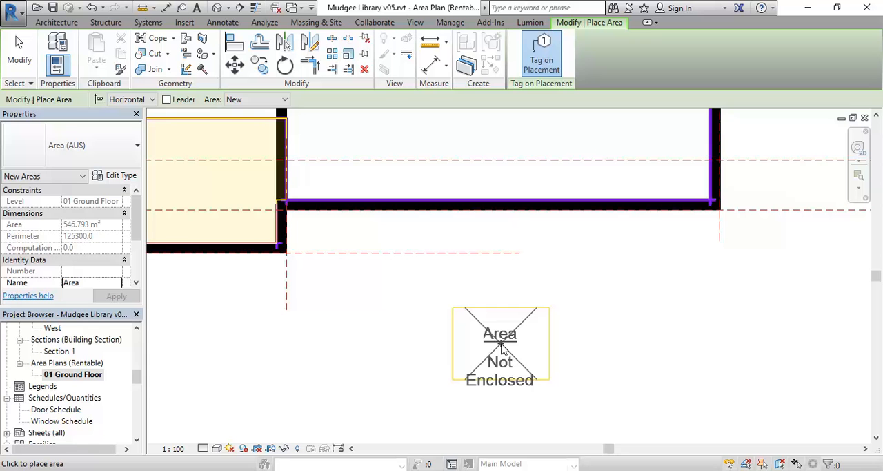
{"action": "scroll", "coordinate": [502, 345], "scroll_direction": "down", "scroll_amount": 4}
{"action": "middle_click_drag", "start_coordinate": [465, 224], "coordinate": [529, 317]}
{"action": "scroll", "coordinate": [446, 298], "scroll_direction": "down", "scroll_amount": 1}
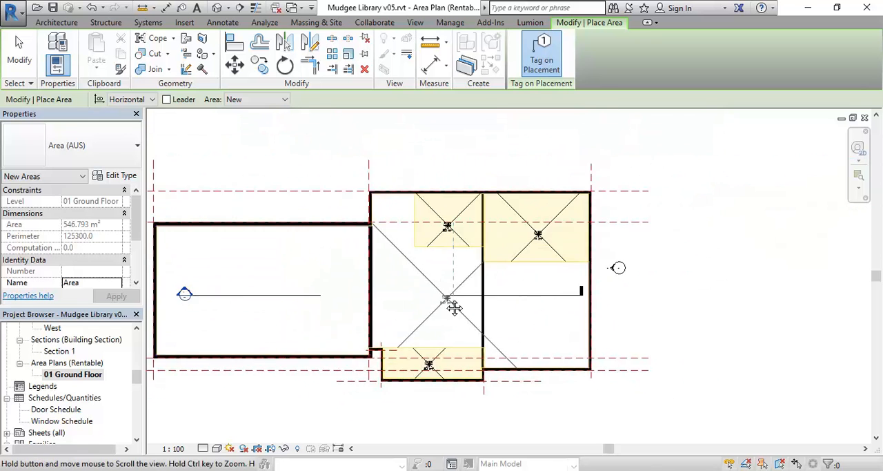
{"action": "scroll", "coordinate": [446, 299], "scroll_direction": "down", "scroll_amount": 1}
{"action": "middle_click_drag", "start_coordinate": [445, 299], "coordinate": [573, 300]}
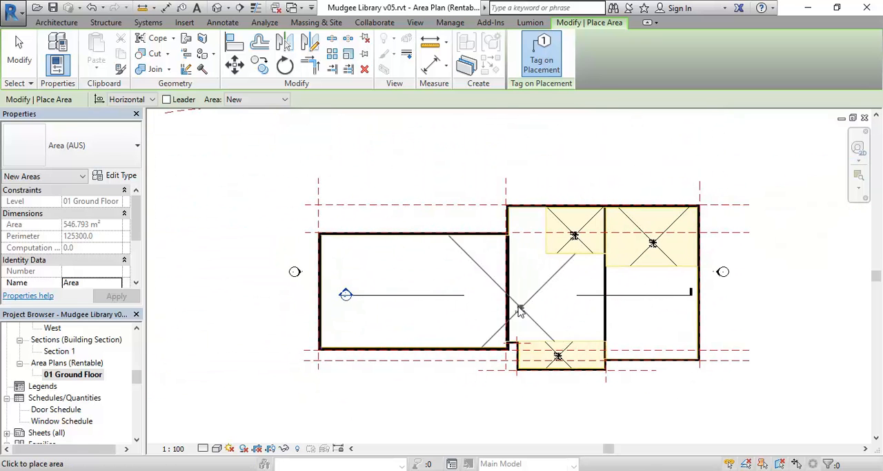
{"action": "middle_click_drag", "start_coordinate": [536, 296], "coordinate": [480, 305]}
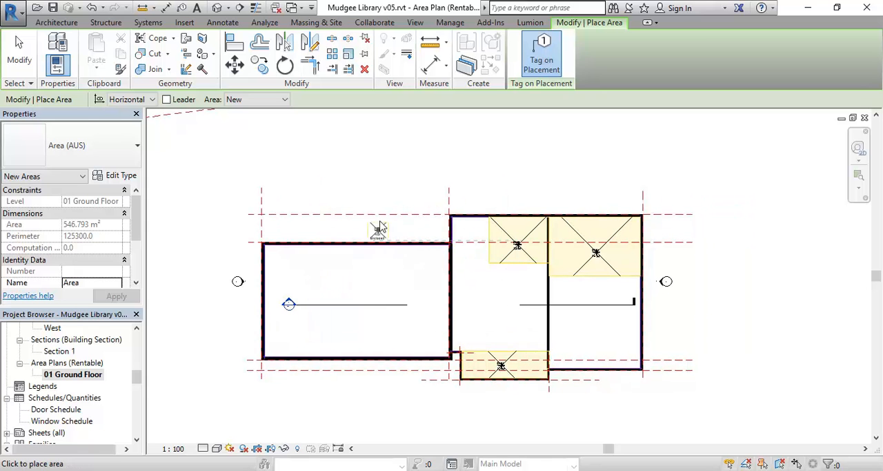
{"action": "right_click", "coordinate": [399, 152]}
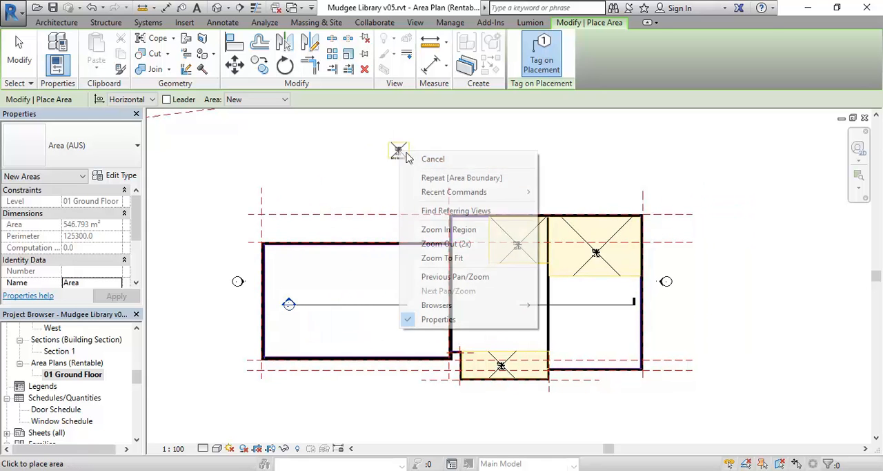
{"action": "left_click", "coordinate": [423, 163]}
- Examine the tags and boundaries of the areas placed in the middle and east rooms
{"action": "middle_click_drag", "start_coordinate": [483, 220], "coordinate": [446, 217]}
{"action": "scroll", "coordinate": [469, 272], "scroll_direction": "up", "scroll_amount": 2}
{"action": "middle_click_drag", "start_coordinate": [469, 272], "coordinate": [414, 224]}
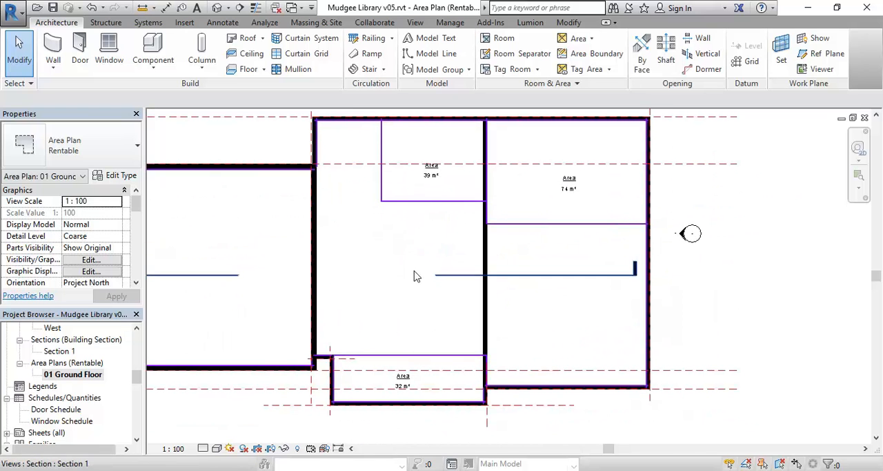
{"action": "scroll", "coordinate": [407, 276], "scroll_direction": "down", "scroll_amount": 1}
{"action": "middle_click_drag", "start_coordinate": [408, 277], "coordinate": [426, 302]}
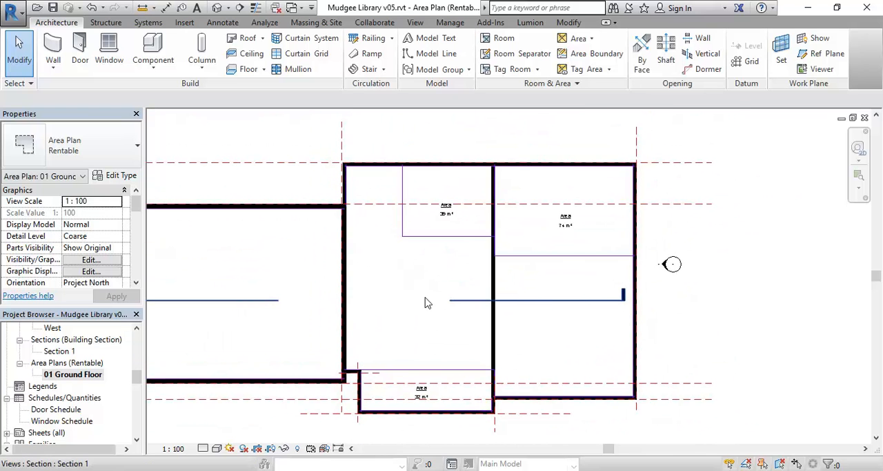
{"action": "scroll", "coordinate": [407, 242], "scroll_direction": "up", "scroll_amount": 1}
{"action": "scroll", "coordinate": [453, 176], "scroll_direction": "up", "scroll_amount": 1}
{"action": "middle_click_drag", "start_coordinate": [427, 256], "coordinate": [368, 274]}
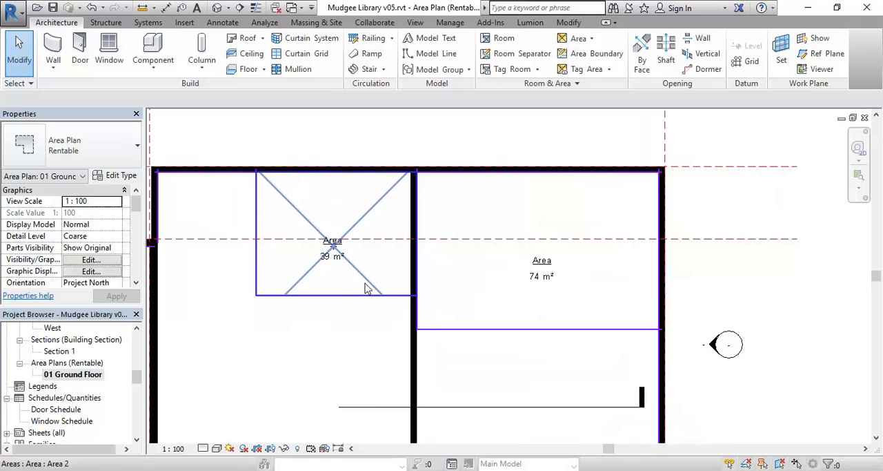
{"action": "scroll", "coordinate": [457, 284], "scroll_direction": "down", "scroll_amount": 2}
{"action": "middle_click_drag", "start_coordinate": [466, 288], "coordinate": [458, 249]}
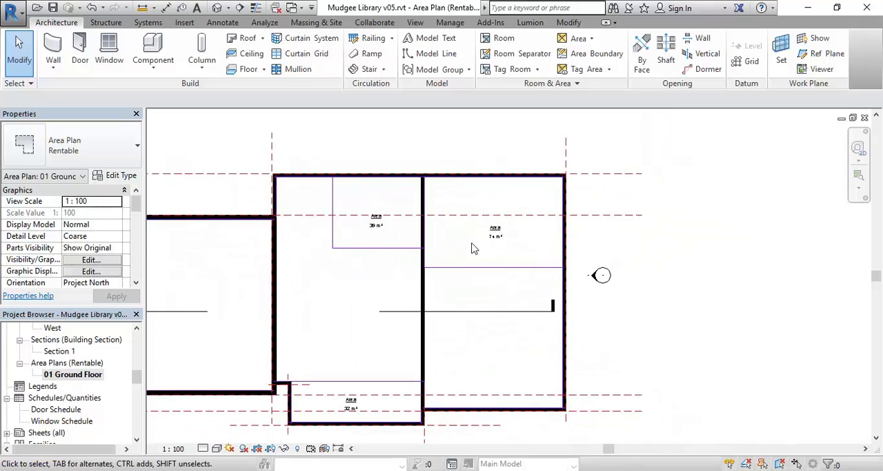
- Rename the east room's northern area as Staff Amenities in its tag
{"action": "scroll", "coordinate": [486, 247], "scroll_direction": "up", "scroll_amount": 2}
{"action": "scroll", "coordinate": [486, 251], "scroll_direction": "up", "scroll_amount": 3}
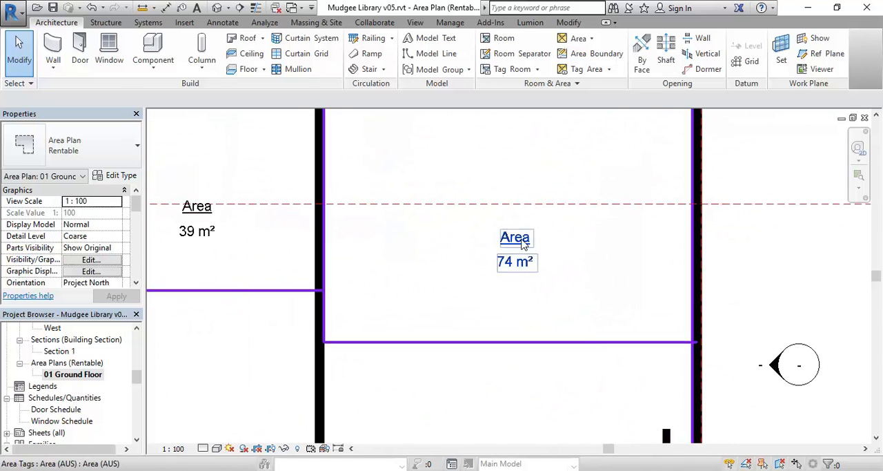
{"action": "left_click", "coordinate": [523, 255]}
{"action": "left_click", "coordinate": [520, 239]}
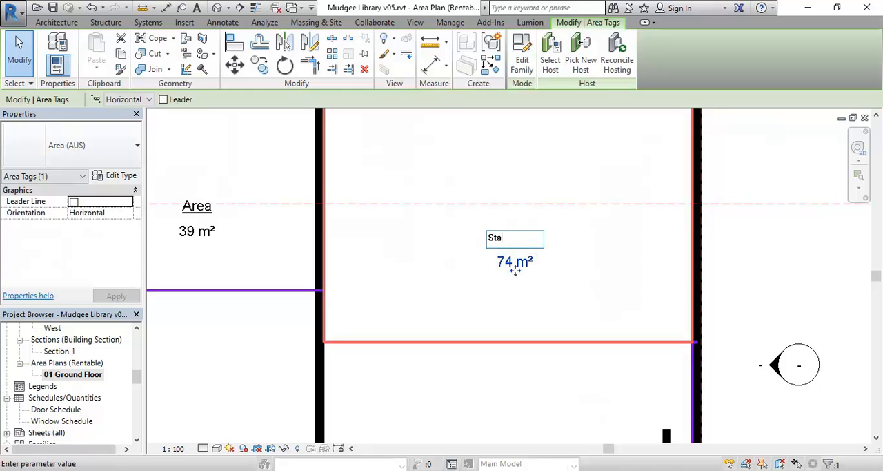
{"action": "type", "text": "Staff Amenitie"}
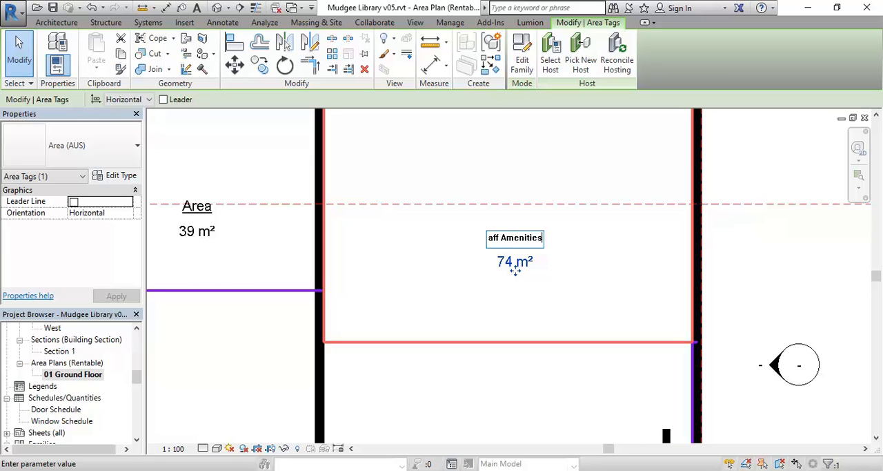
{"action": "type", "text": "s"}
{"action": "key", "text": "Return"}
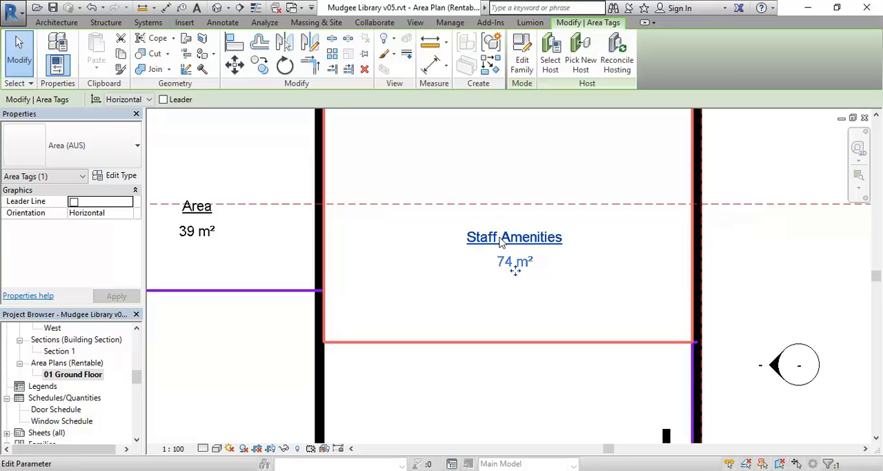
- Rename the middle room's northern area as Toilet Block in its tag
{"action": "scroll", "coordinate": [528, 273], "scroll_direction": "down", "scroll_amount": 2}
{"action": "scroll", "coordinate": [428, 260], "scroll_direction": "up", "scroll_amount": 3}
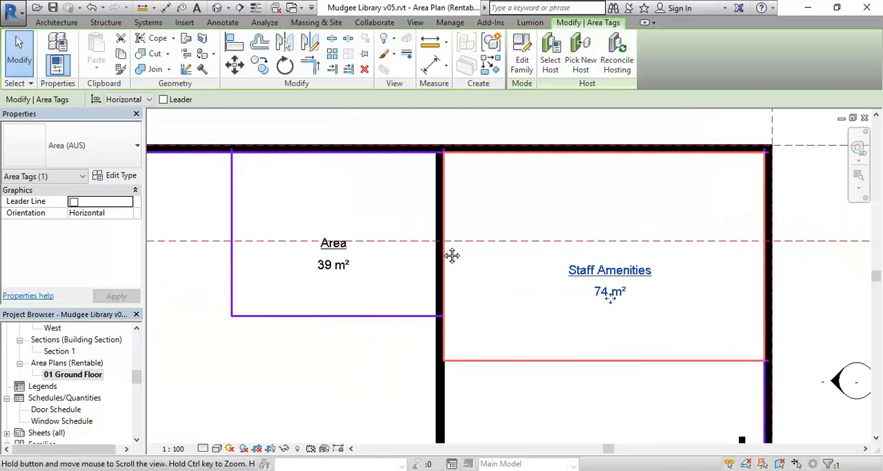
{"action": "scroll", "coordinate": [379, 254], "scroll_direction": "up", "scroll_amount": 1}
{"action": "left_click", "coordinate": [356, 276]}
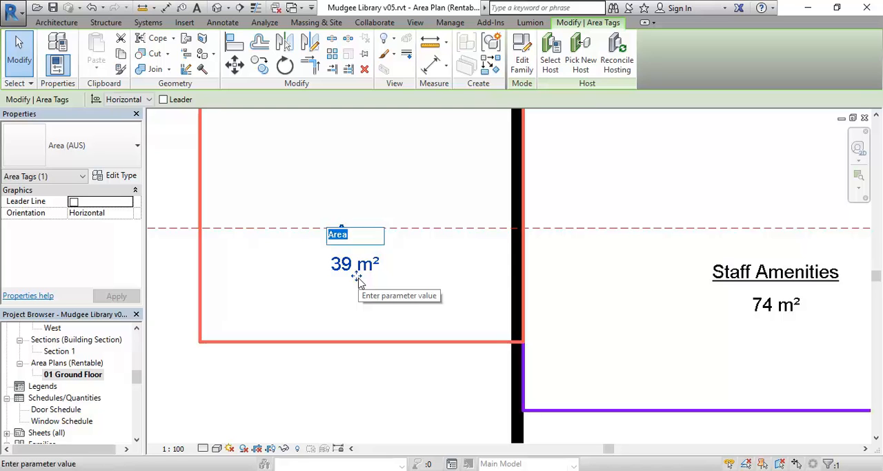
{"action": "type", "text": "Toilet"}
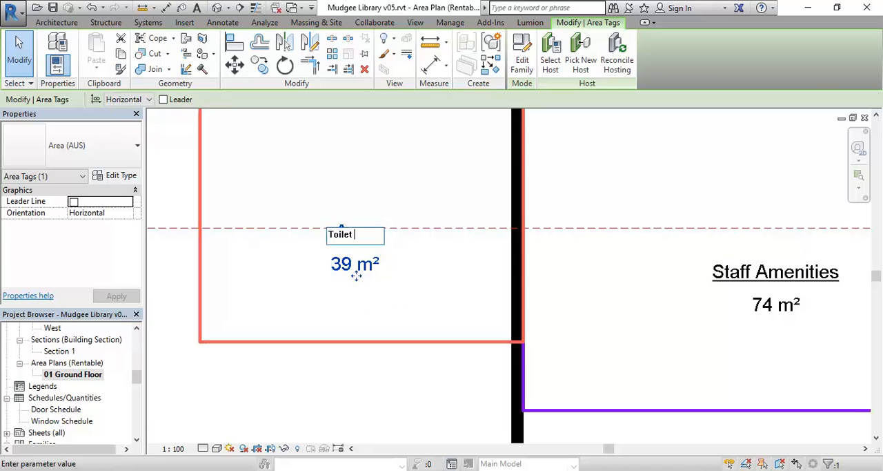
{"action": "type", "text": " Block"}
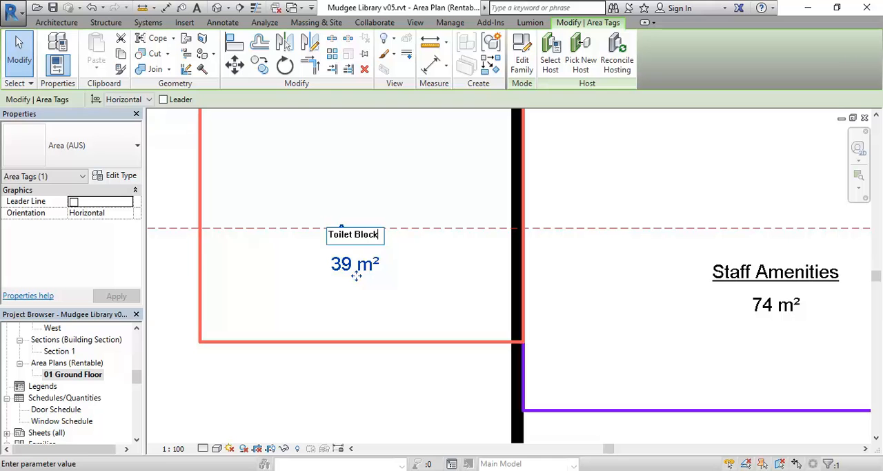
{"action": "key", "text": "Return"}
- Rename the area in the strip at the south end of the middle room as Meeting Room in its tag
{"action": "scroll", "coordinate": [359, 279], "scroll_direction": "down", "scroll_amount": 2}
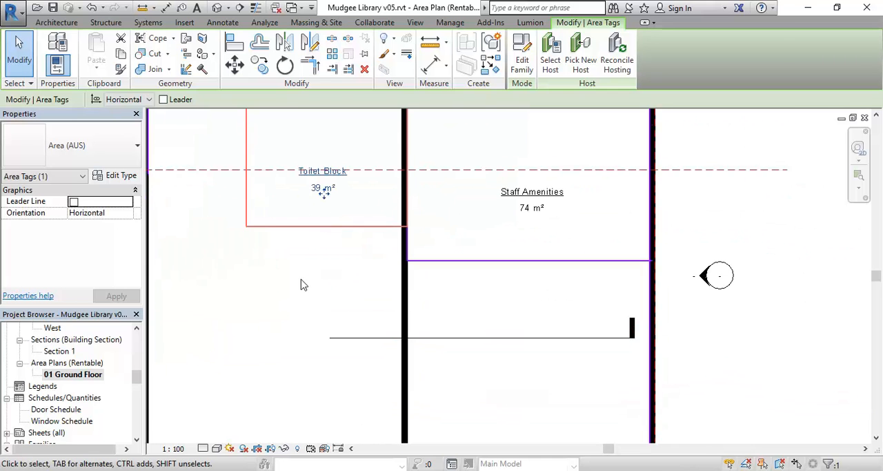
{"action": "scroll", "coordinate": [354, 284], "scroll_direction": "down", "scroll_amount": 1}
{"action": "scroll", "coordinate": [295, 365], "scroll_direction": "up", "scroll_amount": 4}
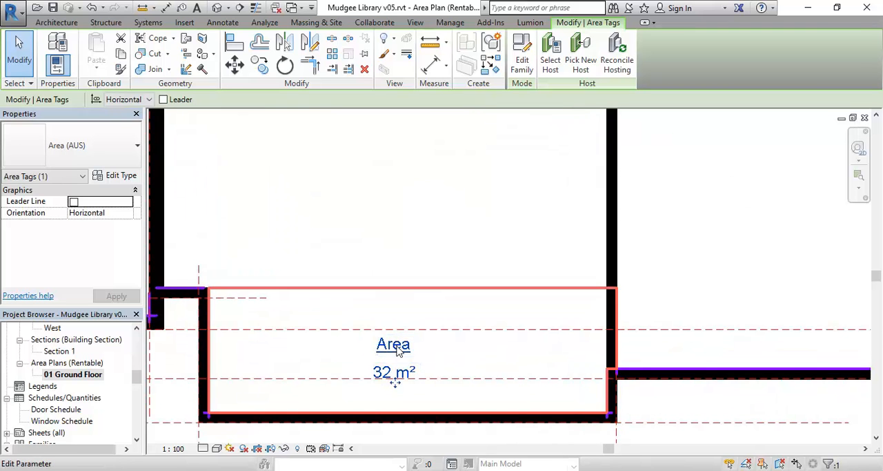
{"action": "left_click", "coordinate": [396, 349]}
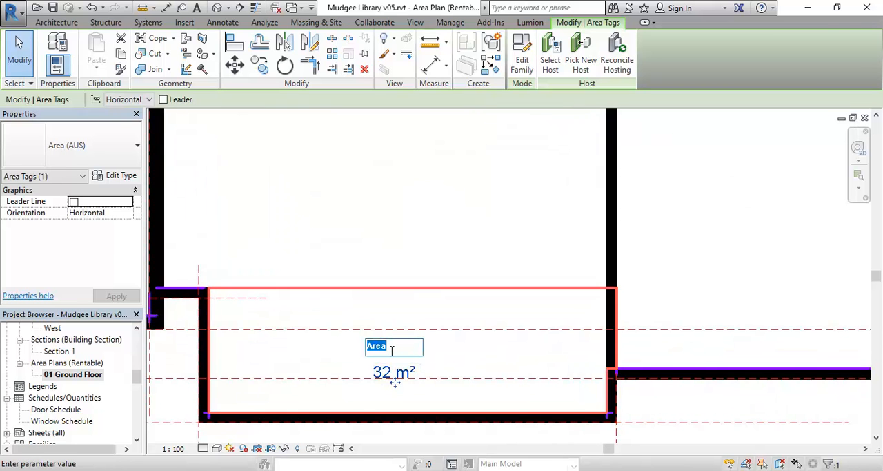
{"action": "type", "text": "M"}
{"action": "type", "text": "eeting Room"}
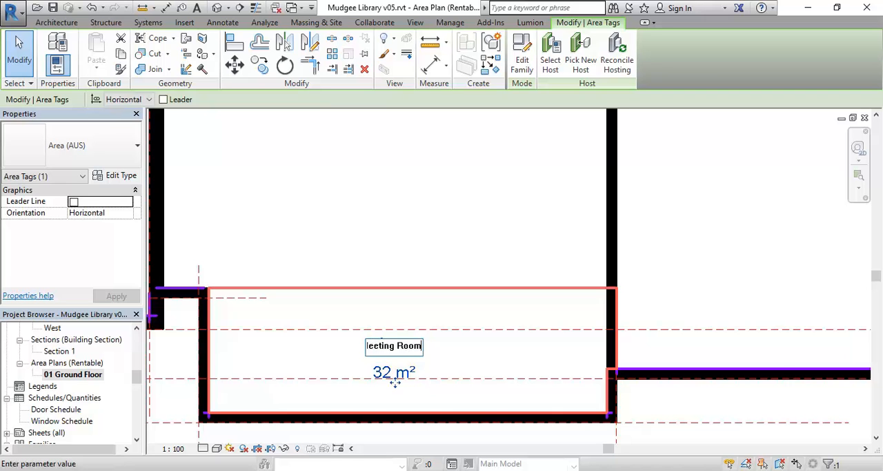
{"action": "key", "text": "Return"}
{"action": "left_click", "coordinate": [395, 248]}
- Look over the named areas and the remaining open space across the ground floor plan
{"action": "scroll", "coordinate": [394, 241], "scroll_direction": "down", "scroll_amount": 3}
{"action": "middle_click_drag", "start_coordinate": [395, 241], "coordinate": [314, 324]}
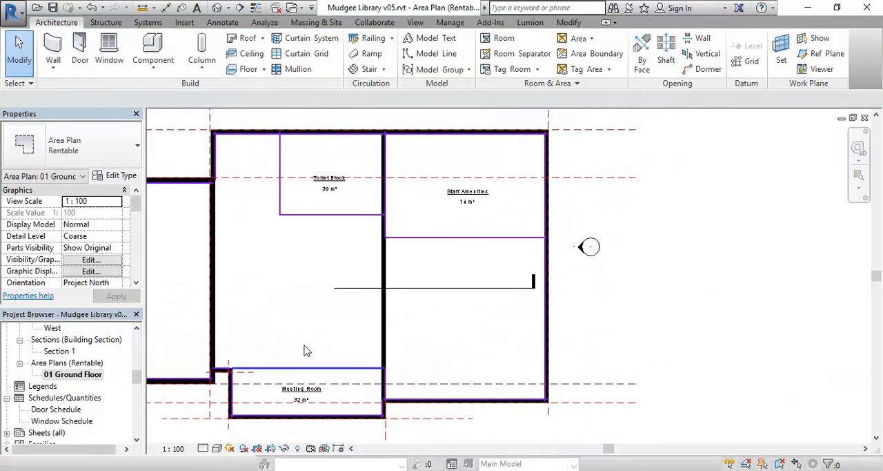
{"action": "scroll", "coordinate": [404, 166], "scroll_direction": "up", "scroll_amount": 3}
{"action": "middle_click_drag", "start_coordinate": [456, 193], "coordinate": [515, 227]}
{"action": "scroll", "coordinate": [288, 307], "scroll_direction": "down", "scroll_amount": 4}
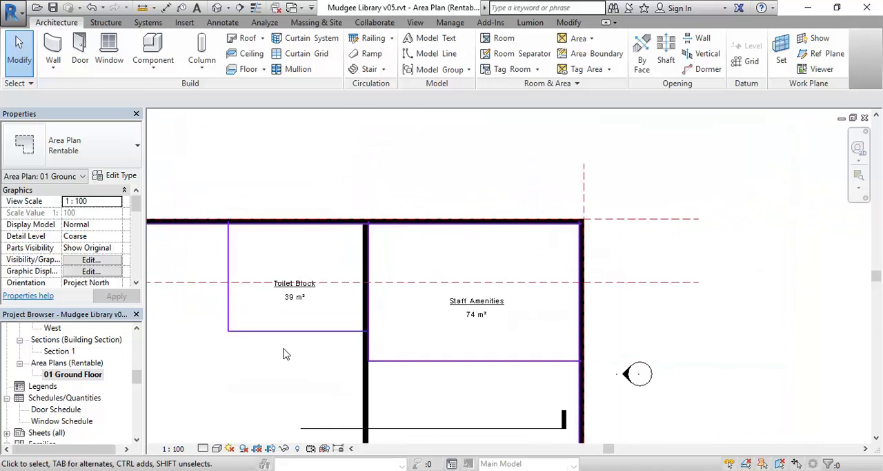
{"action": "middle_click_drag", "start_coordinate": [283, 315], "coordinate": [567, 327]}
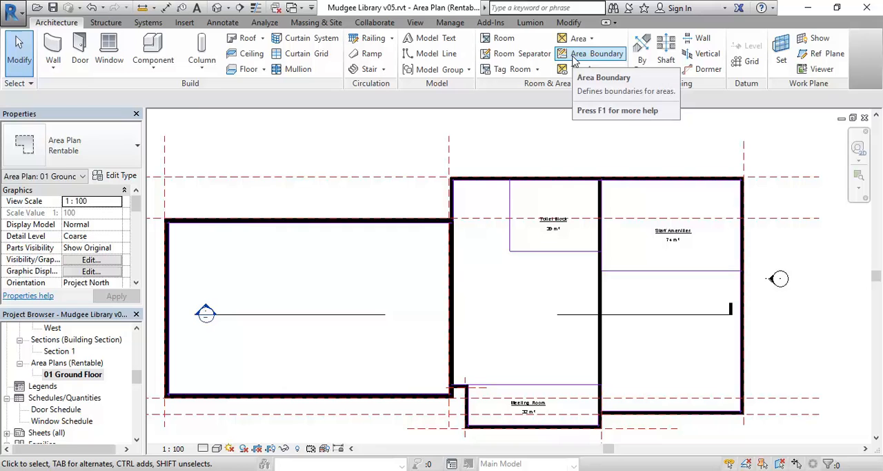
- Draw a three-sided area boundary against the inside of the west room's north wall, enclosing about 29 m²
{"action": "left_click", "coordinate": [573, 61]}
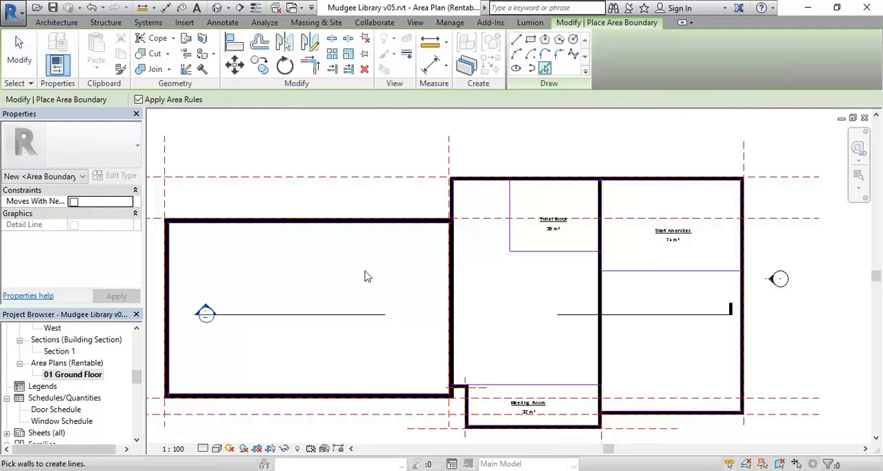
{"action": "left_click", "coordinate": [516, 39]}
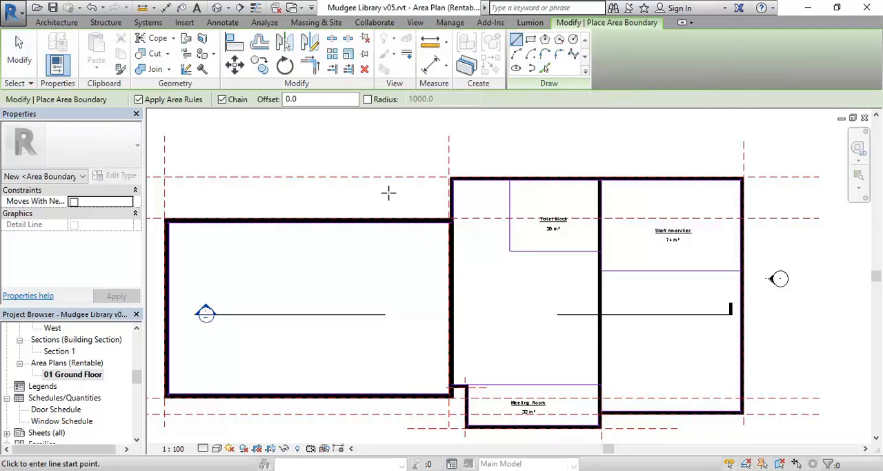
{"action": "scroll", "coordinate": [371, 241], "scroll_direction": "up", "scroll_amount": 2}
{"action": "scroll", "coordinate": [460, 213], "scroll_direction": "up", "scroll_amount": 2}
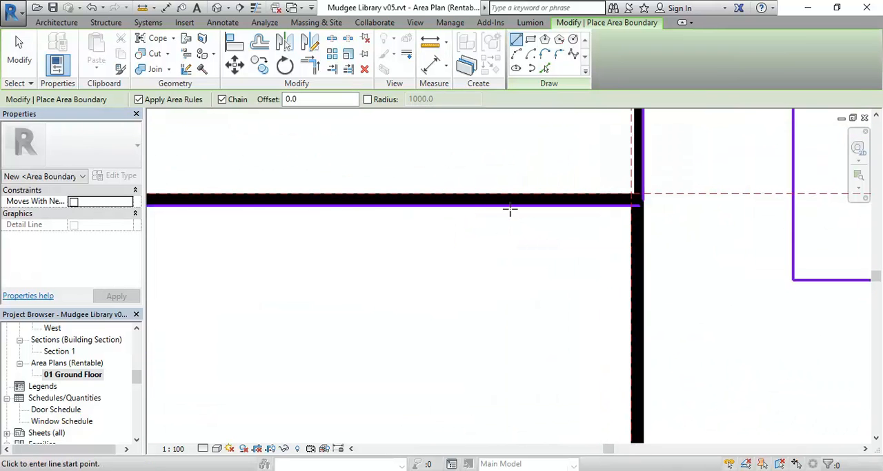
{"action": "left_click", "coordinate": [511, 205]}
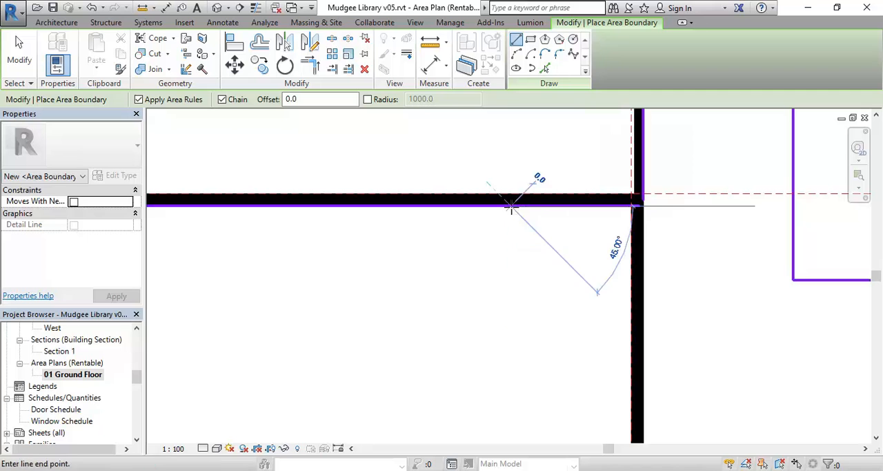
{"action": "left_click", "coordinate": [509, 322]}
{"action": "scroll", "coordinate": [486, 314], "scroll_direction": "down", "scroll_amount": 1}
{"action": "scroll", "coordinate": [486, 314], "scroll_direction": "down", "scroll_amount": 1}
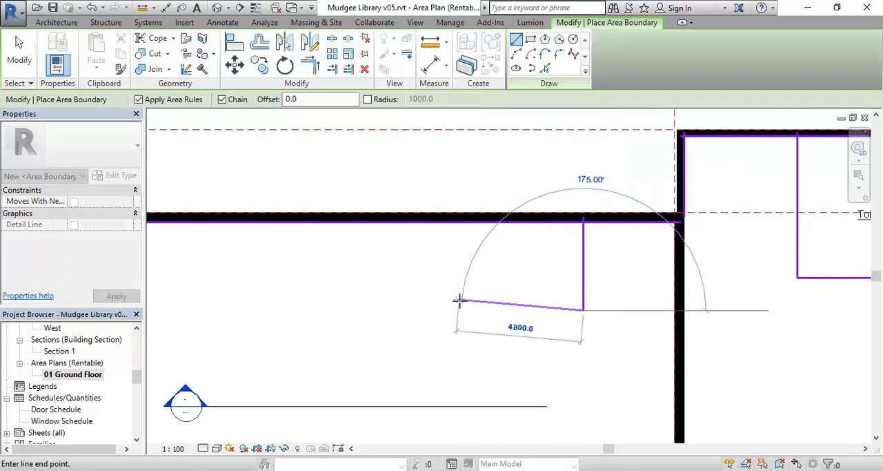
{"action": "left_click", "coordinate": [359, 310]}
{"action": "left_click", "coordinate": [359, 221]}
{"action": "right_click", "coordinate": [426, 172]}
{"action": "left_click", "coordinate": [435, 177]}
{"action": "right_click", "coordinate": [472, 174]}
{"action": "left_click", "coordinate": [502, 181]}
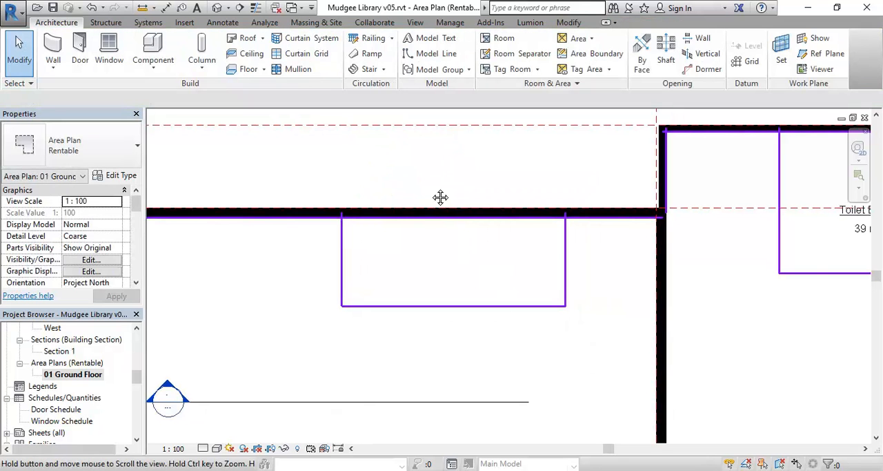
- Place a tagged area inside the new enclosure along the west room's north wall and end area placement
{"action": "left_click", "coordinate": [580, 38]}
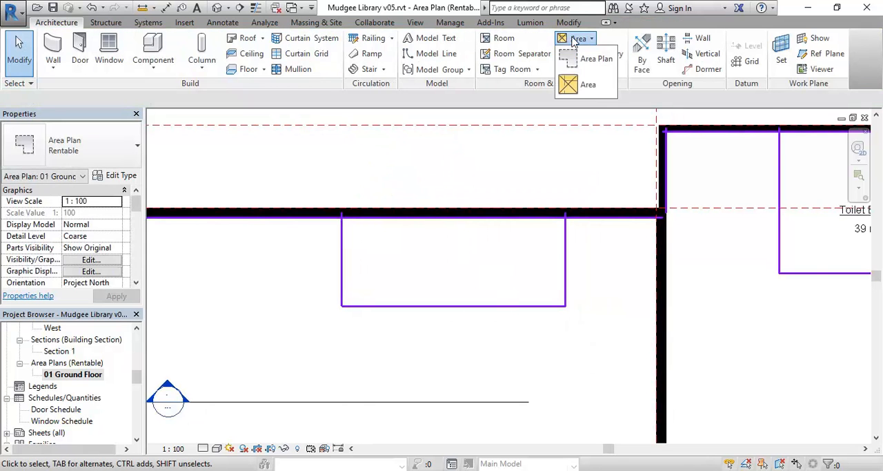
{"action": "left_click", "coordinate": [588, 87]}
{"action": "left_click", "coordinate": [457, 272]}
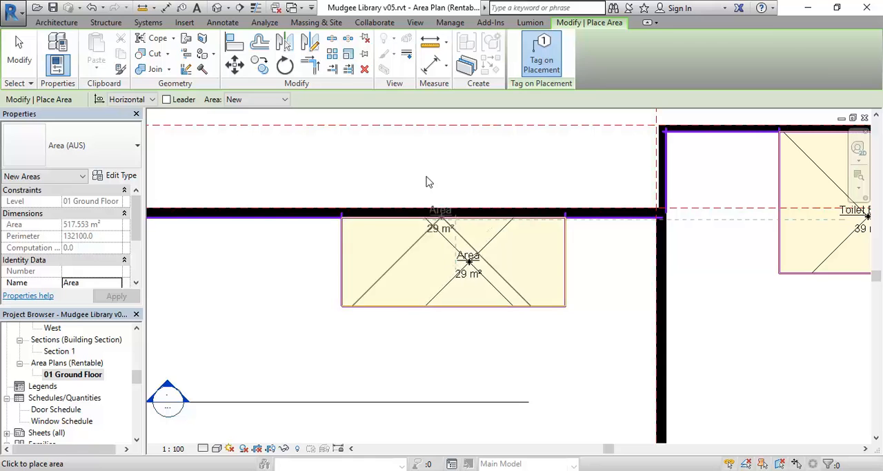
{"action": "right_click", "coordinate": [443, 171]}
{"action": "left_click", "coordinate": [455, 179]}
{"action": "right_click", "coordinate": [442, 176]}
{"action": "left_click", "coordinate": [456, 184]}
- Rename the west room's enclosed area as Meeting Room and shift its tag to the middle of the enclosure
{"action": "scroll", "coordinate": [445, 260], "scroll_direction": "up", "scroll_amount": 1}
{"action": "scroll", "coordinate": [445, 261], "scroll_direction": "up", "scroll_amount": 1}
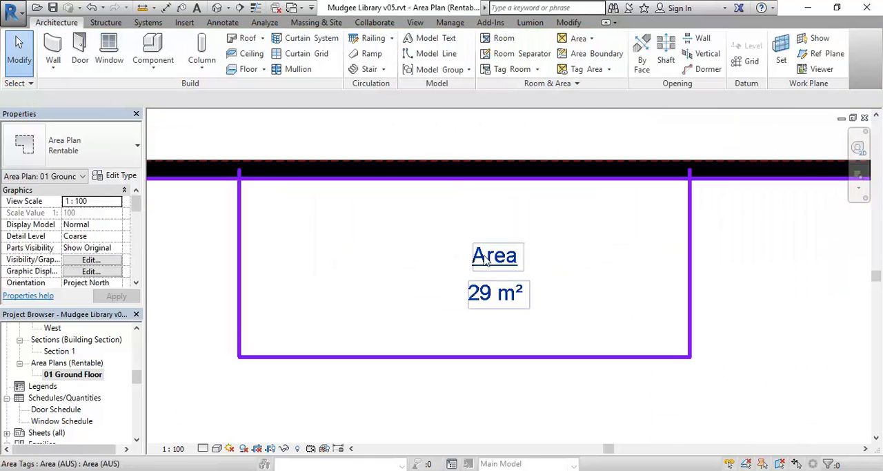
{"action": "left_click", "coordinate": [508, 254]}
{"action": "left_click", "coordinate": [508, 258]}
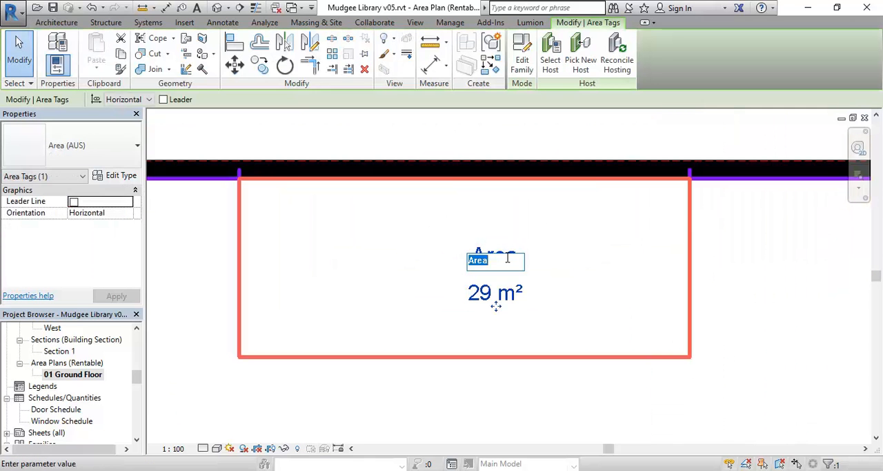
{"action": "type", "text": "Meet"}
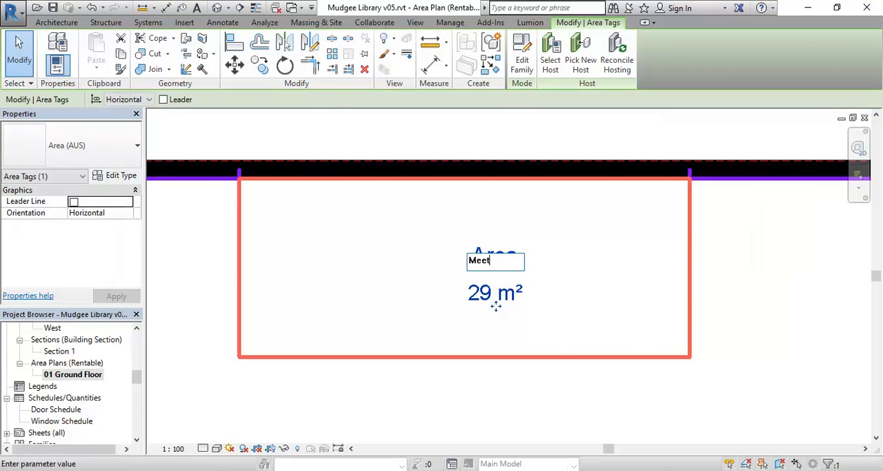
{"action": "type", "text": "ing Room"}
{"action": "key", "text": "Return"}
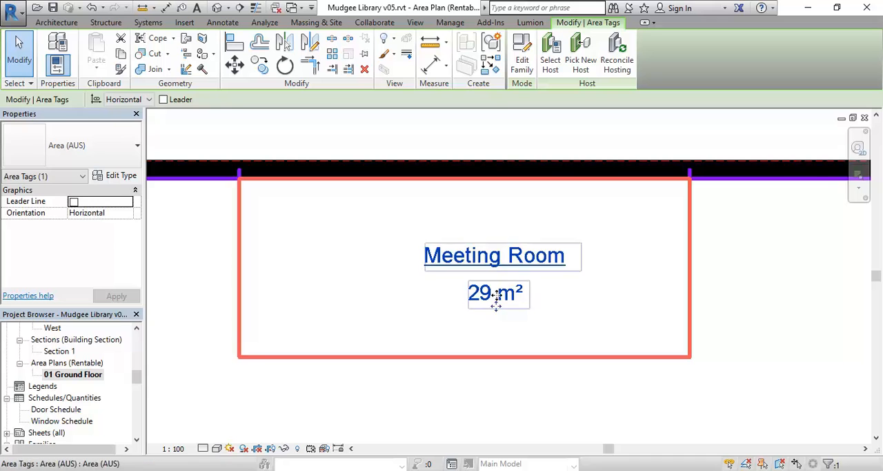
{"action": "left_click_drag", "start_coordinate": [496, 306], "coordinate": [474, 306]}
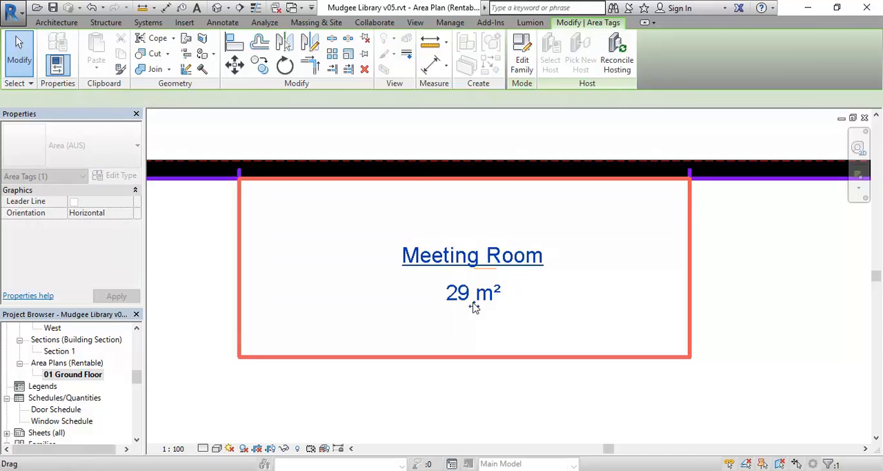
{"action": "left_click", "coordinate": [436, 416]}
- Place a color fill legend in the empty space east of the building's northern part
{"action": "scroll", "coordinate": [432, 392], "scroll_direction": "down", "scroll_amount": 2}
{"action": "middle_click_drag", "start_coordinate": [432, 391], "coordinate": [270, 246]}
{"action": "scroll", "coordinate": [419, 397], "scroll_direction": "down", "scroll_amount": 2}
{"action": "middle_click_drag", "start_coordinate": [351, 306], "coordinate": [360, 305]}
{"action": "middle_click_drag", "start_coordinate": [441, 293], "coordinate": [373, 342]}
{"action": "middle_click_drag", "start_coordinate": [414, 311], "coordinate": [422, 265]}
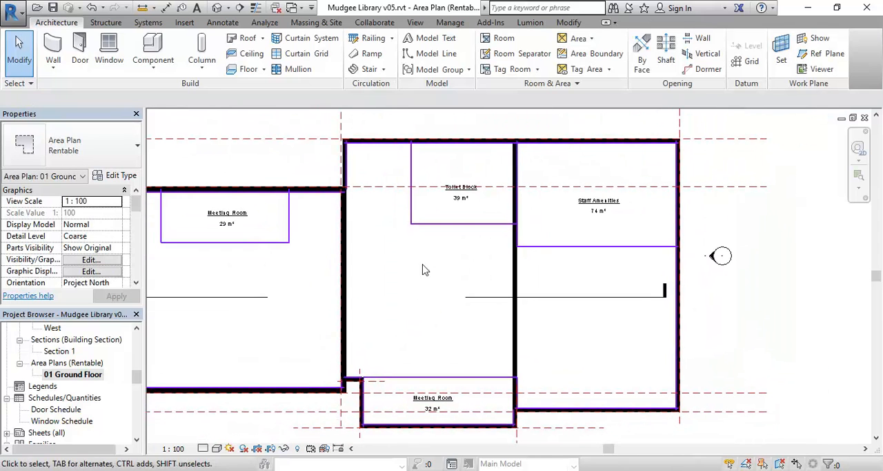
{"action": "left_click", "coordinate": [223, 23]}
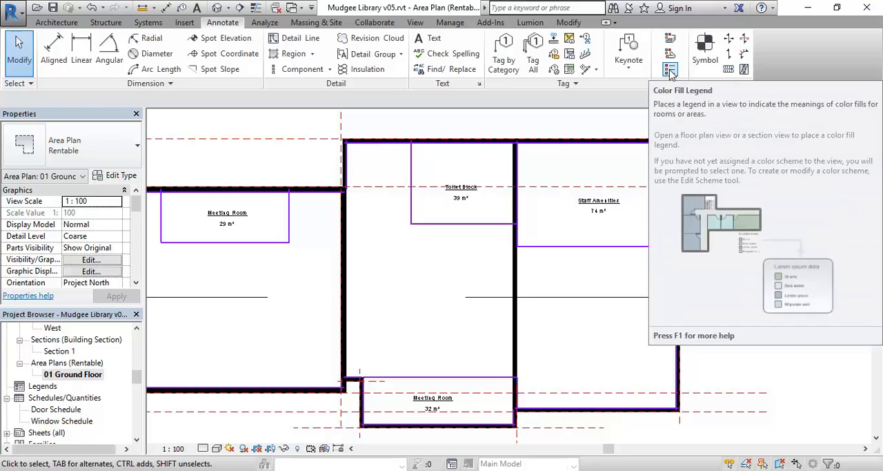
{"action": "left_click", "coordinate": [670, 70]}
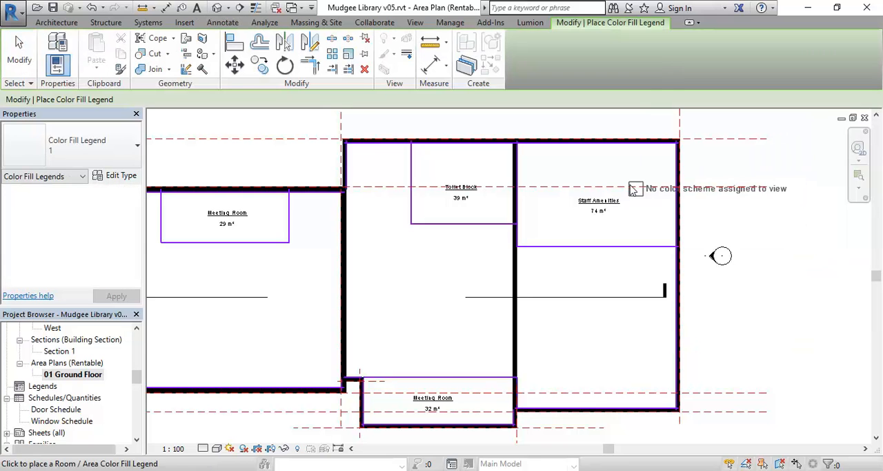
{"action": "middle_click_drag", "start_coordinate": [685, 186], "coordinate": [522, 192]}
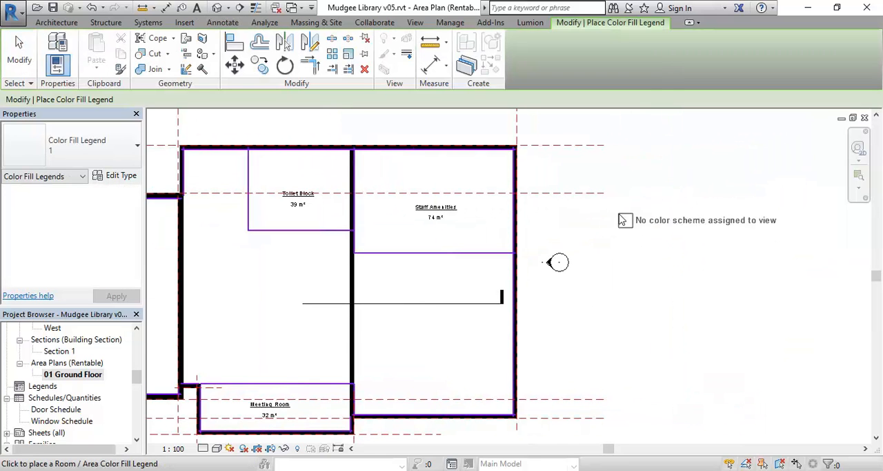
{"action": "left_click", "coordinate": [633, 207]}
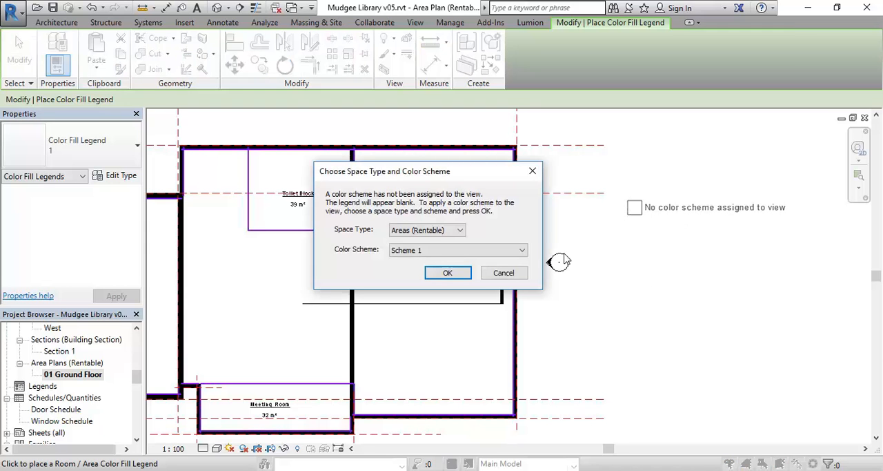
- Assign the Scheme 1 color scheme for space type Areas (Rentable) to the view and check the filled areas
{"action": "left_click", "coordinate": [426, 232]}
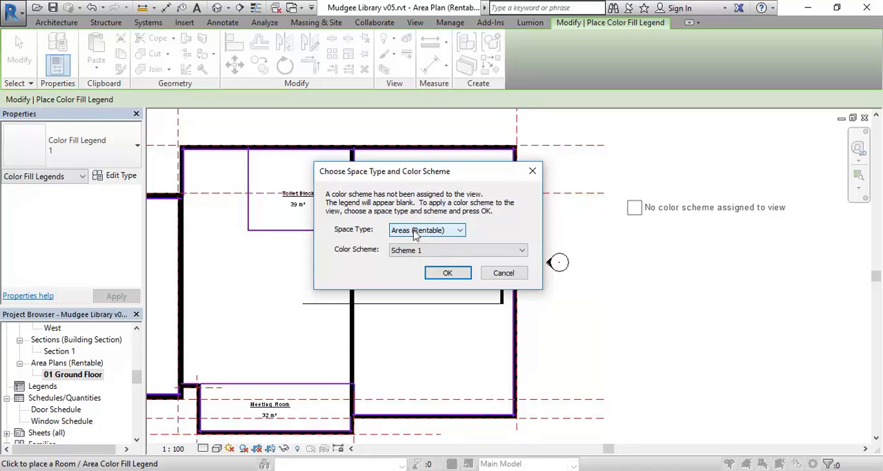
{"action": "left_click", "coordinate": [395, 253]}
{"action": "left_click", "coordinate": [414, 261]}
{"action": "left_click", "coordinate": [454, 255]}
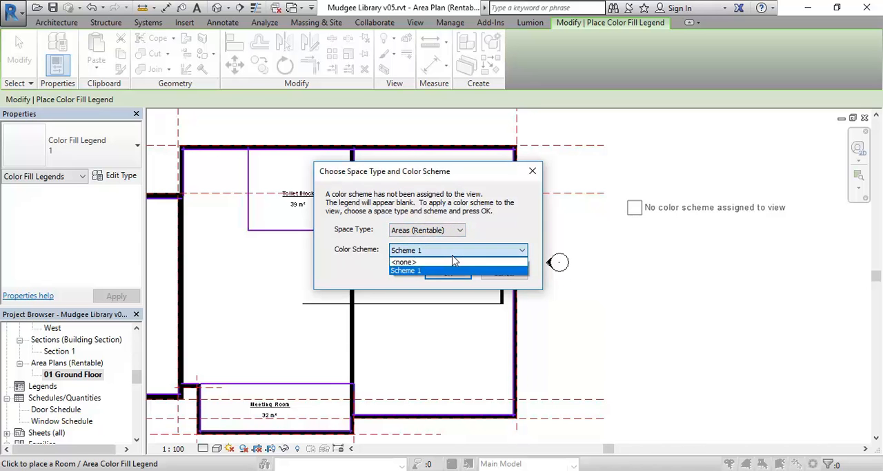
{"action": "left_click", "coordinate": [454, 261]}
{"action": "left_click", "coordinate": [446, 275]}
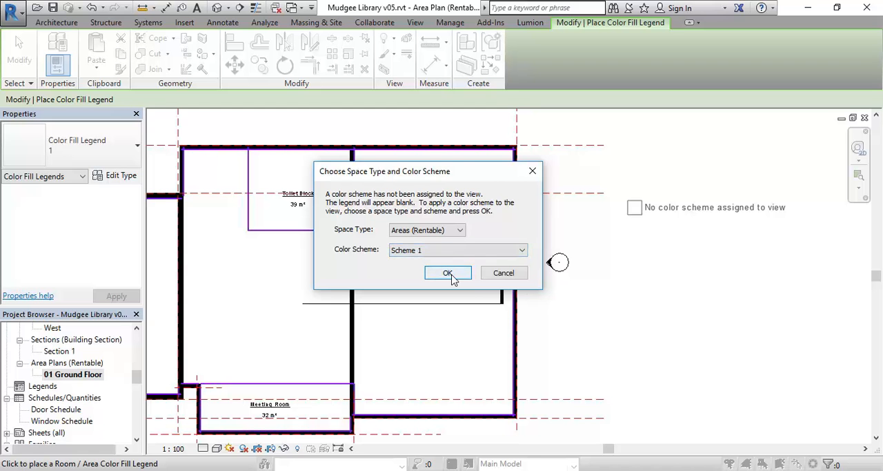
{"action": "left_click", "coordinate": [447, 274]}
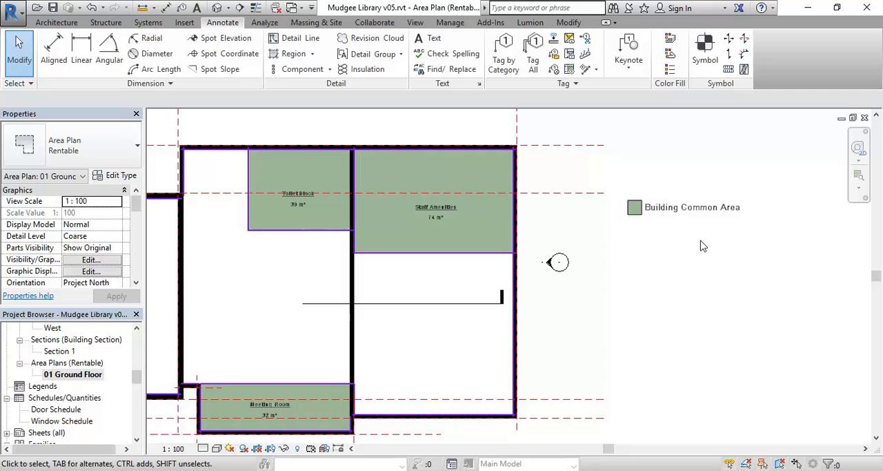
{"action": "scroll", "coordinate": [701, 245], "scroll_direction": "down", "scroll_amount": 4}
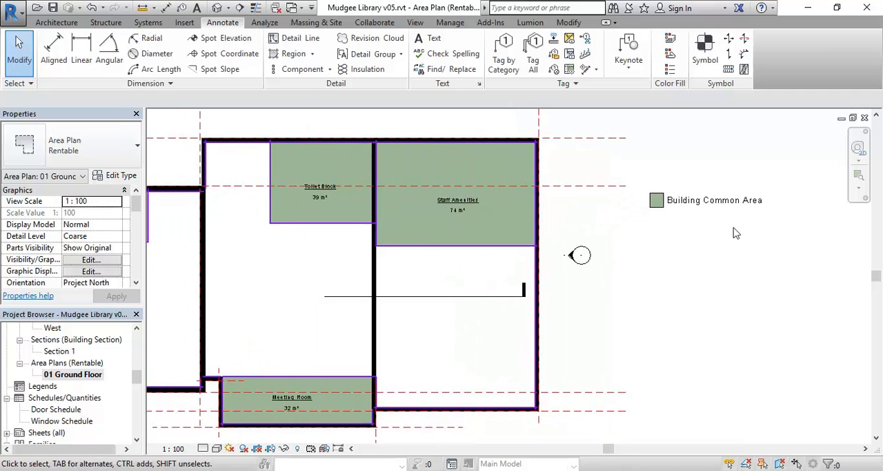
{"action": "scroll", "coordinate": [514, 205], "scroll_direction": "up", "scroll_amount": 2}
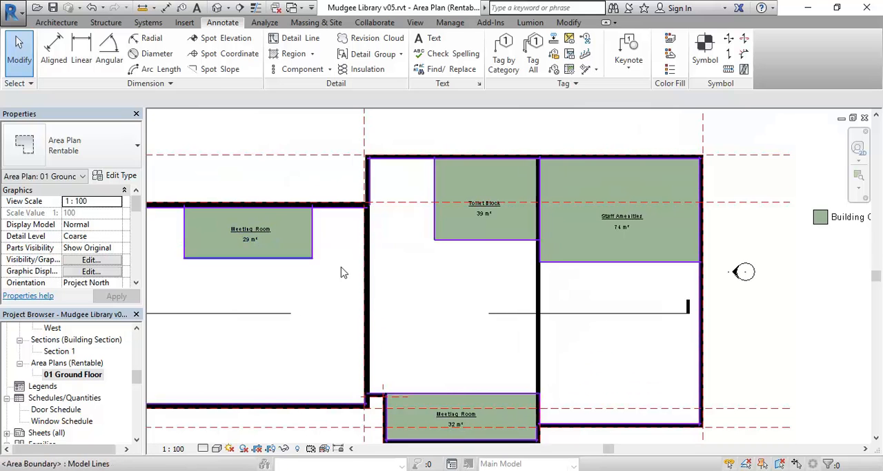
- Examine the color fill legend east of the building and the filled areas in the plan
{"action": "middle_click_drag", "start_coordinate": [647, 264], "coordinate": [364, 266]}
{"action": "scroll", "coordinate": [509, 258], "scroll_direction": "up", "scroll_amount": 2}
{"action": "middle_click_drag", "start_coordinate": [632, 272], "coordinate": [519, 288]}
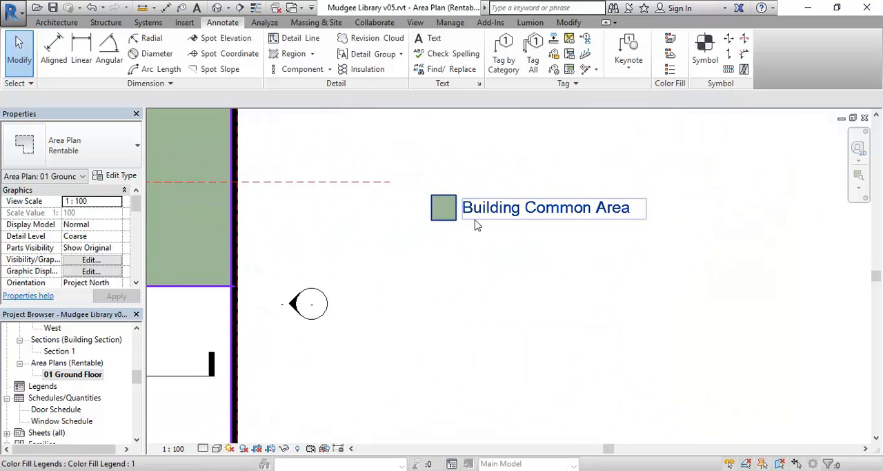
{"action": "scroll", "coordinate": [507, 351], "scroll_direction": "down", "scroll_amount": 2}
{"action": "middle_click_drag", "start_coordinate": [506, 352], "coordinate": [613, 295]}
{"action": "scroll", "coordinate": [528, 334], "scroll_direction": "down", "scroll_amount": 1}
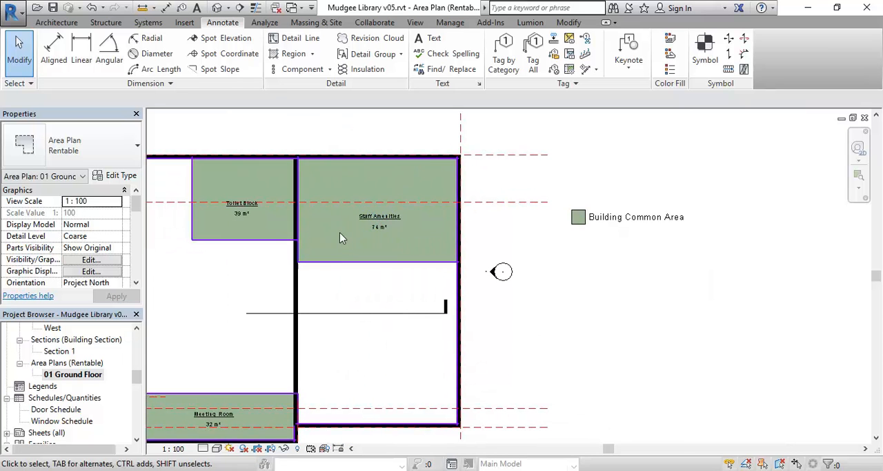
{"action": "middle_click_drag", "start_coordinate": [339, 234], "coordinate": [405, 221]}
{"action": "middle_click_drag", "start_coordinate": [282, 280], "coordinate": [231, 308]}
{"action": "scroll", "coordinate": [542, 316], "scroll_direction": "up", "scroll_amount": 1}
{"action": "middle_click_drag", "start_coordinate": [530, 322], "coordinate": [442, 283]}
- Open the color fill legend's scheme for editing and set its title to Coloured Spaces
{"action": "left_click", "coordinate": [504, 237]}
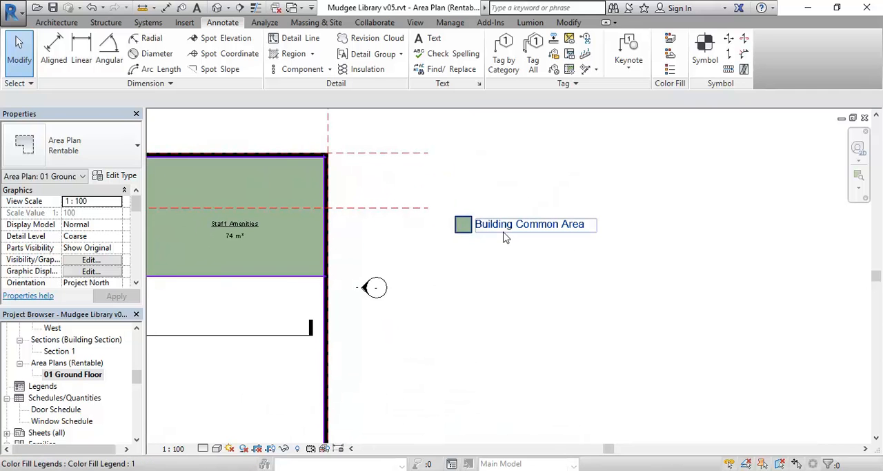
{"action": "left_click", "coordinate": [504, 235]}
{"action": "middle_click_drag", "start_coordinate": [490, 323], "coordinate": [472, 304]}
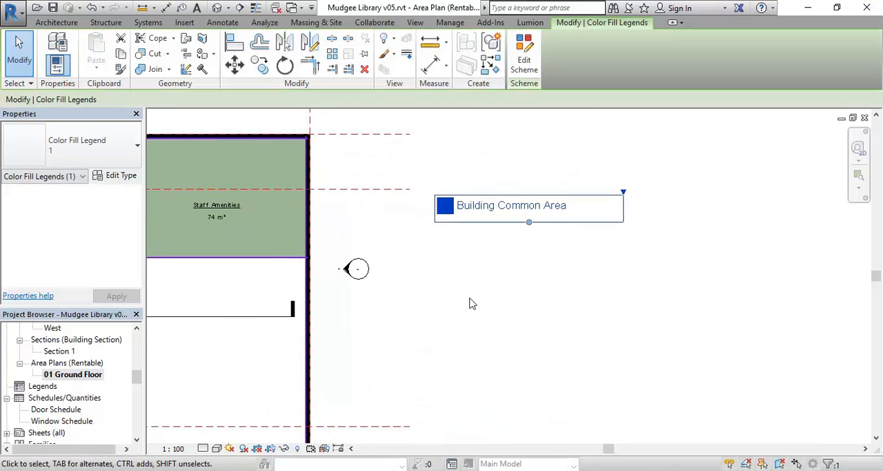
{"action": "left_click", "coordinate": [526, 63]}
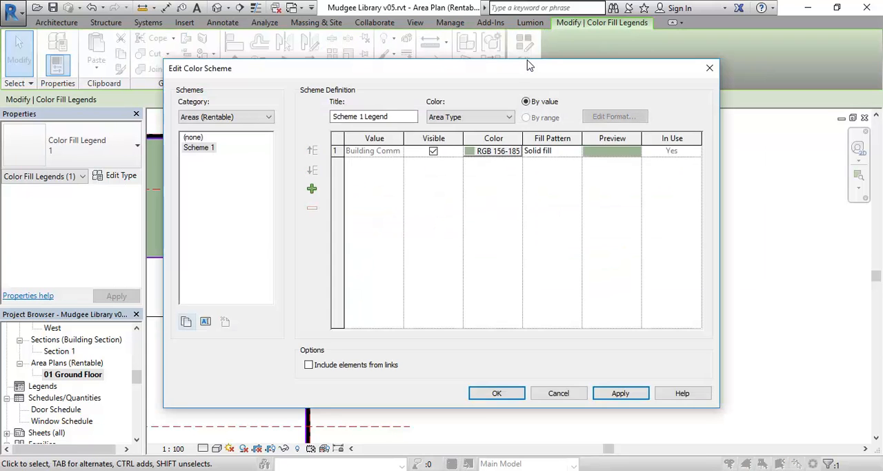
{"action": "left_click", "coordinate": [386, 116]}
{"action": "left_click_drag", "start_coordinate": [391, 116], "coordinate": [280, 116]}
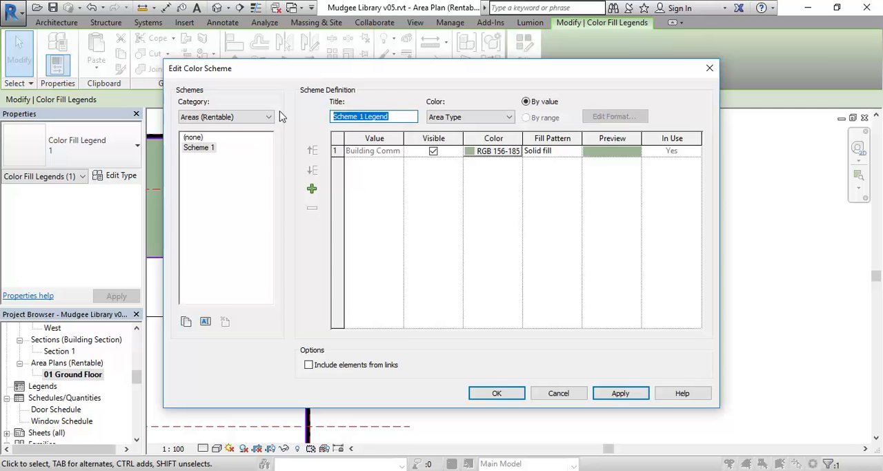
{"action": "type", "text": "Coloured"}
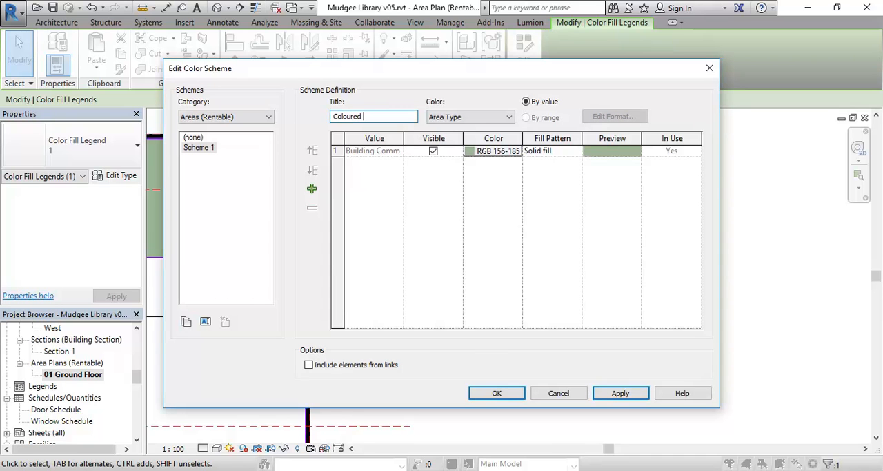
{"action": "type", "text": "Spaces"}
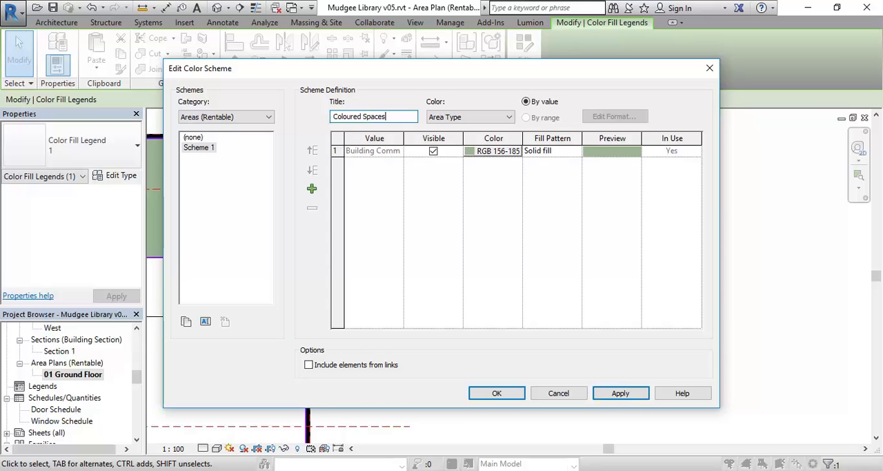
{"action": "key", "text": "Tab"}
- Color the scheme by Name, keep the default colors for the area names, and apply it to the legend
{"action": "left_click", "coordinate": [455, 118]}
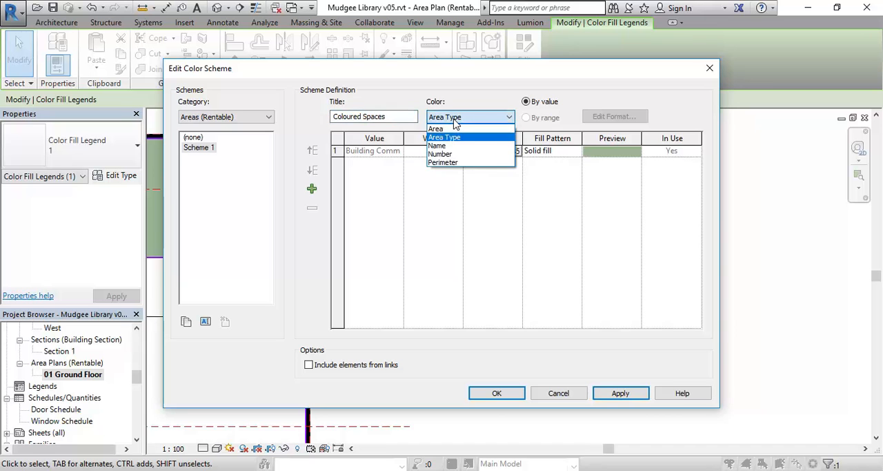
{"action": "left_click", "coordinate": [448, 146]}
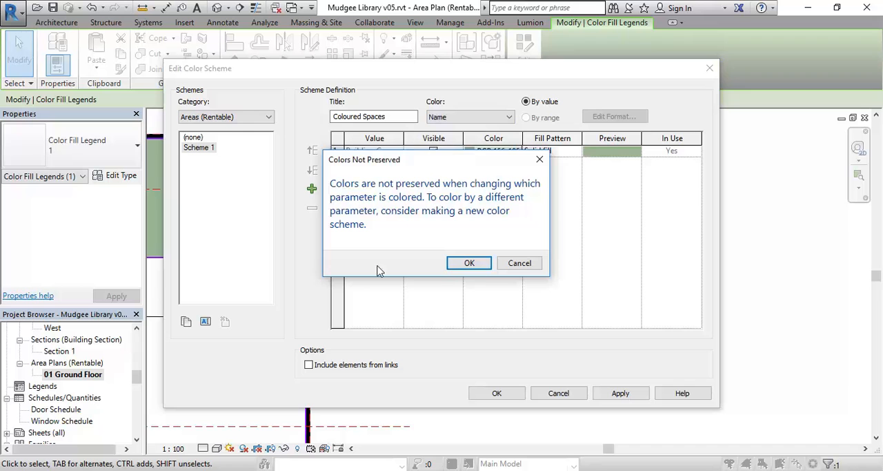
{"action": "left_click", "coordinate": [459, 265]}
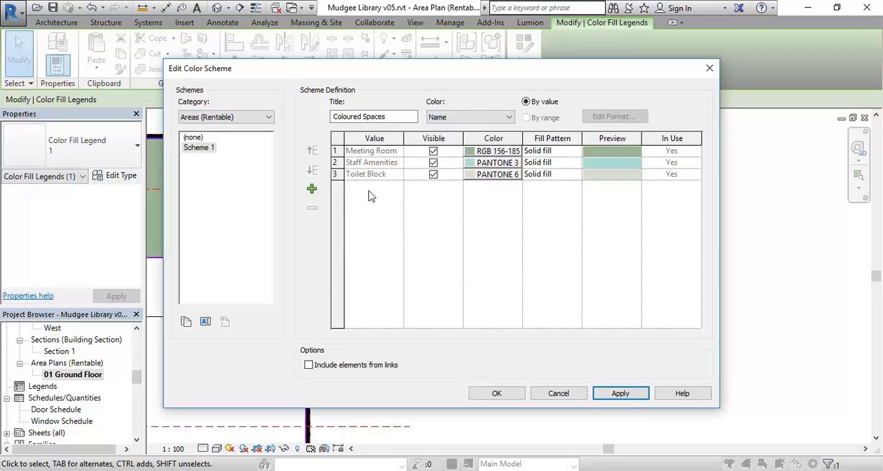
{"action": "left_click", "coordinate": [491, 177]}
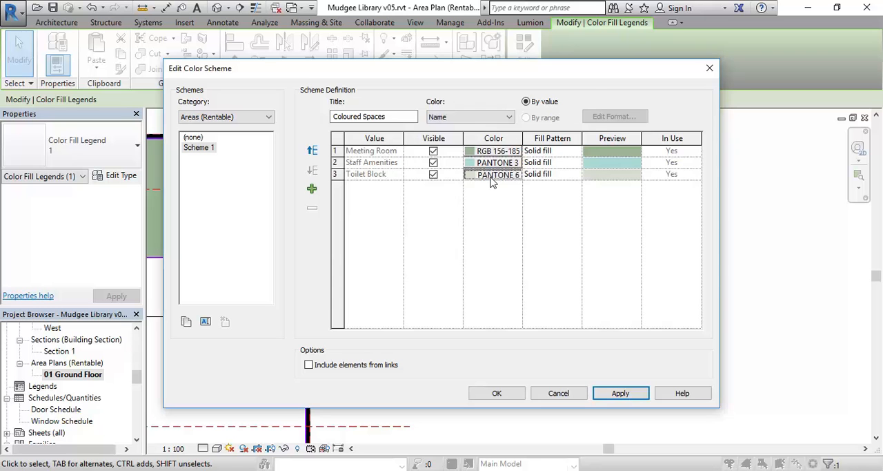
{"action": "left_click", "coordinate": [556, 348]}
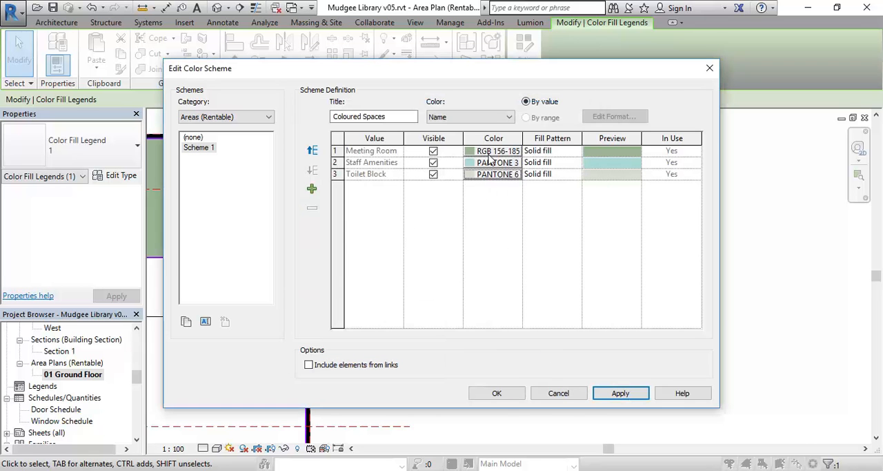
{"action": "left_click", "coordinate": [494, 393]}
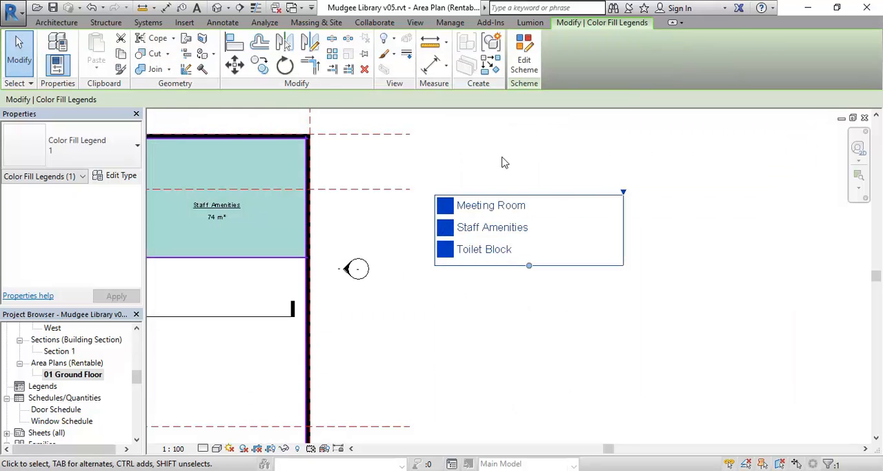
{"action": "left_click", "coordinate": [502, 162]}
- Examine the legend entries and the area fills across the whole ground floor plan
{"action": "scroll", "coordinate": [502, 163], "scroll_direction": "up", "scroll_amount": 3}
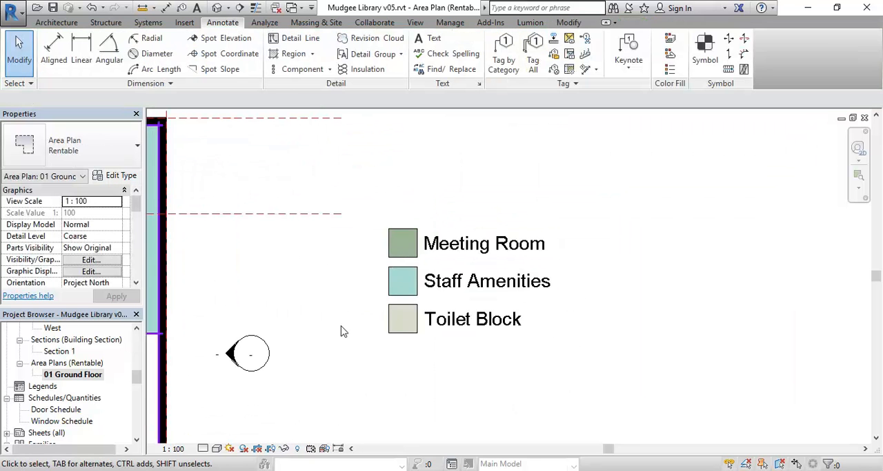
{"action": "scroll", "coordinate": [345, 286], "scroll_direction": "down", "scroll_amount": 2}
{"action": "middle_click_drag", "start_coordinate": [371, 293], "coordinate": [610, 254]}
{"action": "scroll", "coordinate": [608, 254], "scroll_direction": "down", "scroll_amount": 3}
{"action": "middle_click_drag", "start_coordinate": [442, 258], "coordinate": [435, 243]}
{"action": "scroll", "coordinate": [479, 249], "scroll_direction": "up", "scroll_amount": 1}
{"action": "scroll", "coordinate": [448, 290], "scroll_direction": "up", "scroll_amount": 1}
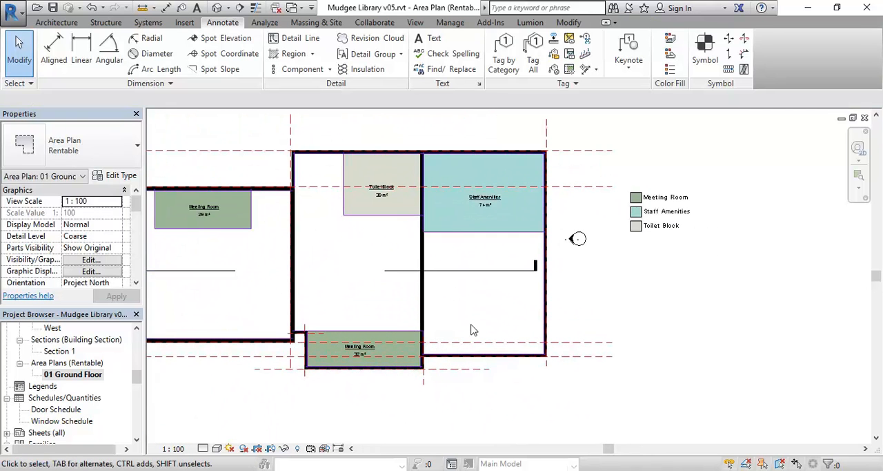
{"action": "middle_click_drag", "start_coordinate": [426, 320], "coordinate": [545, 329]}
{"action": "middle_click_drag", "start_coordinate": [373, 304], "coordinate": [467, 292]}
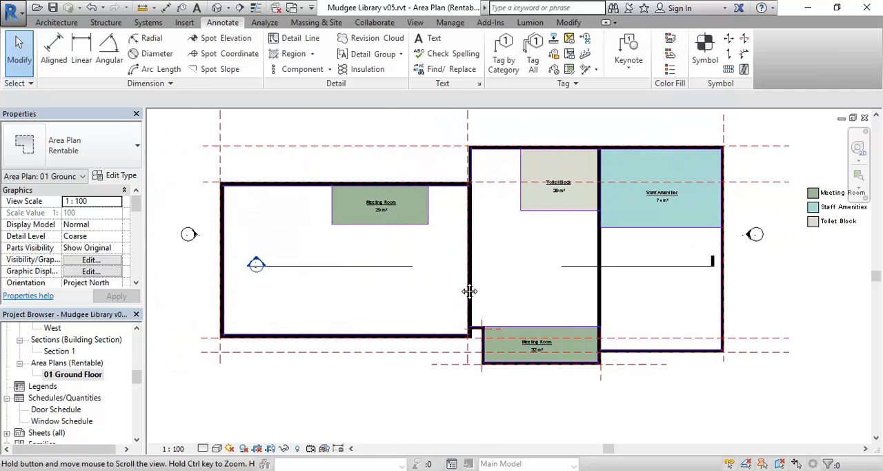
{"action": "scroll", "coordinate": [373, 260], "scroll_direction": "up", "scroll_amount": 1}
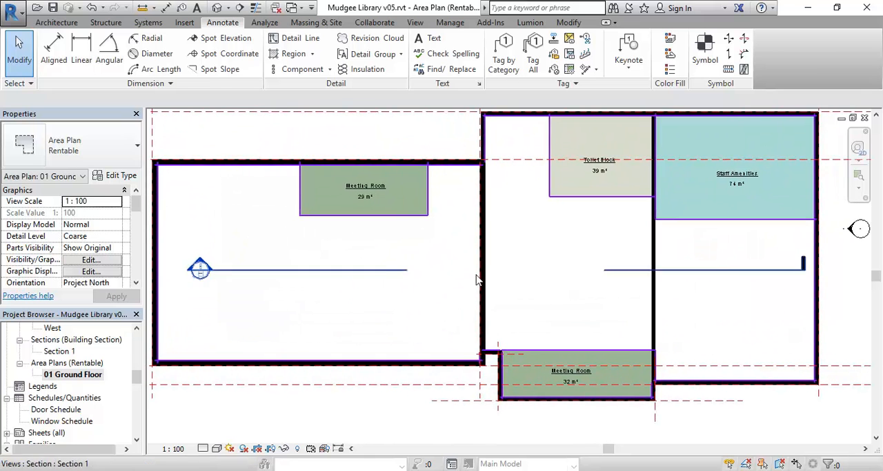
{"action": "middle_click_drag", "start_coordinate": [384, 265], "coordinate": [366, 264]}
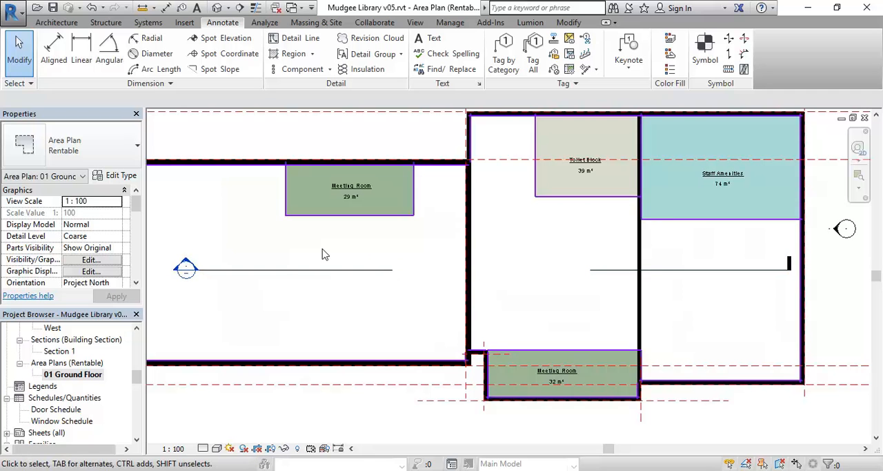
{"action": "middle_click_drag", "start_coordinate": [312, 249], "coordinate": [328, 248]}
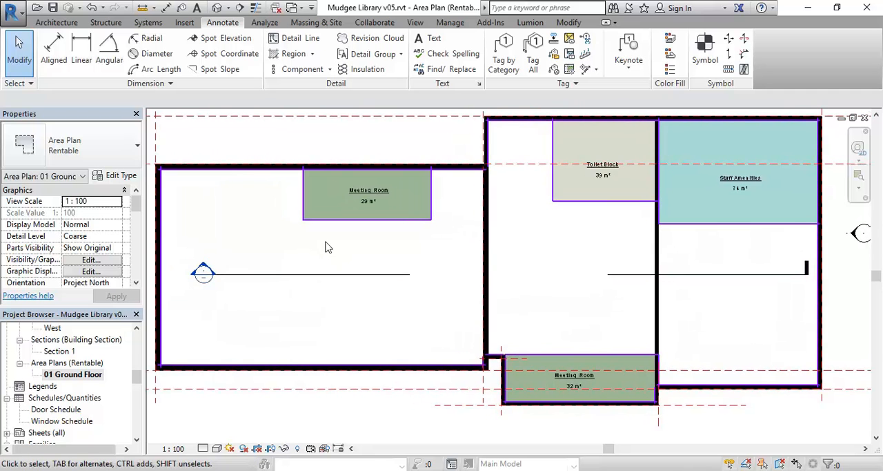
{"action": "middle_click_drag", "start_coordinate": [238, 266], "coordinate": [277, 262]}
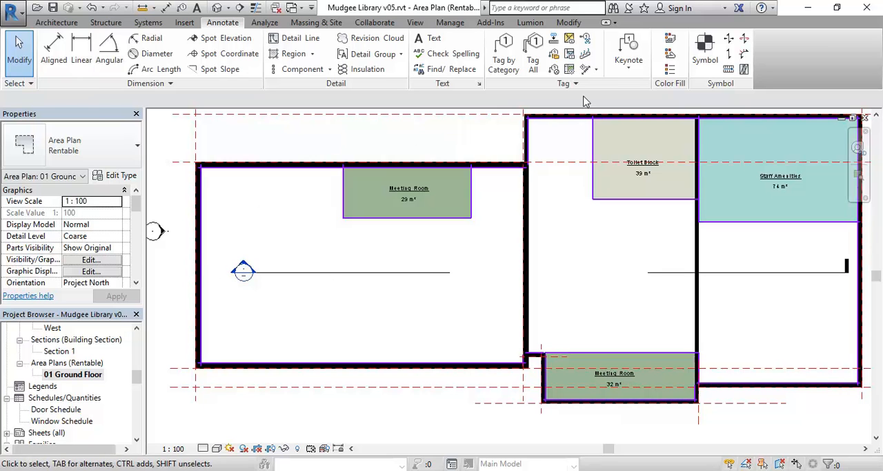
- Draw a horizontal area boundary line about 44 m long from the west wall to the east wall, just south of Staff Amenities
{"action": "left_click", "coordinate": [58, 23]}
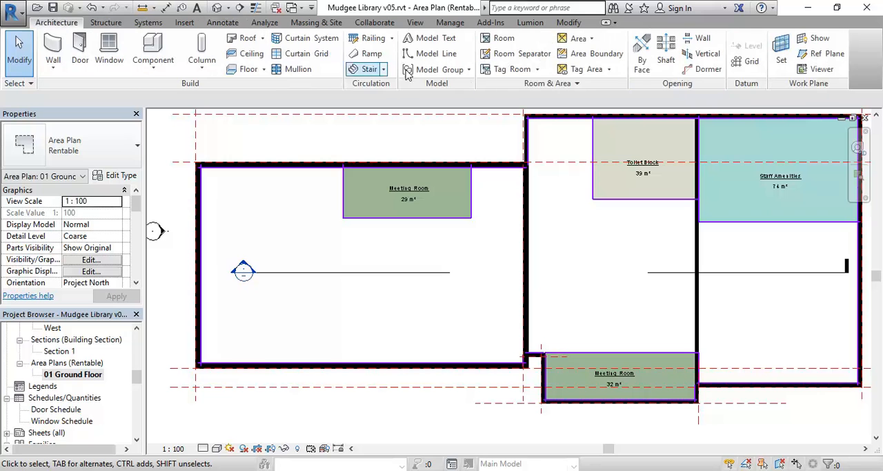
{"action": "left_click", "coordinate": [583, 54]}
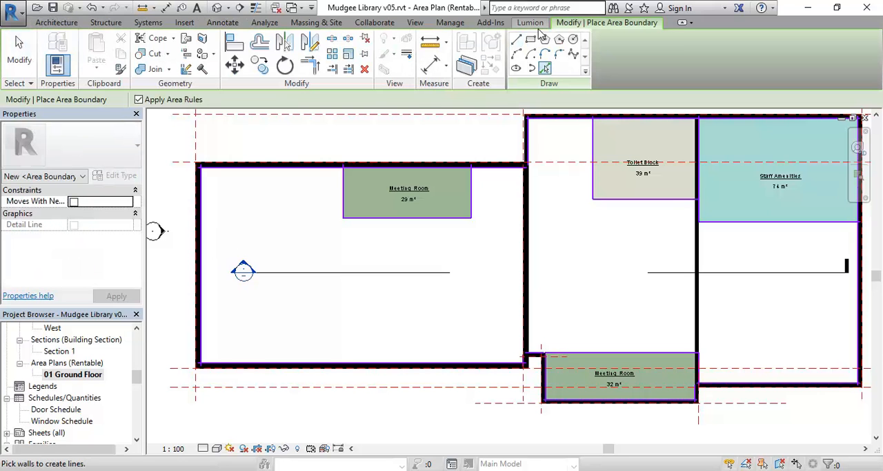
{"action": "left_click", "coordinate": [516, 39]}
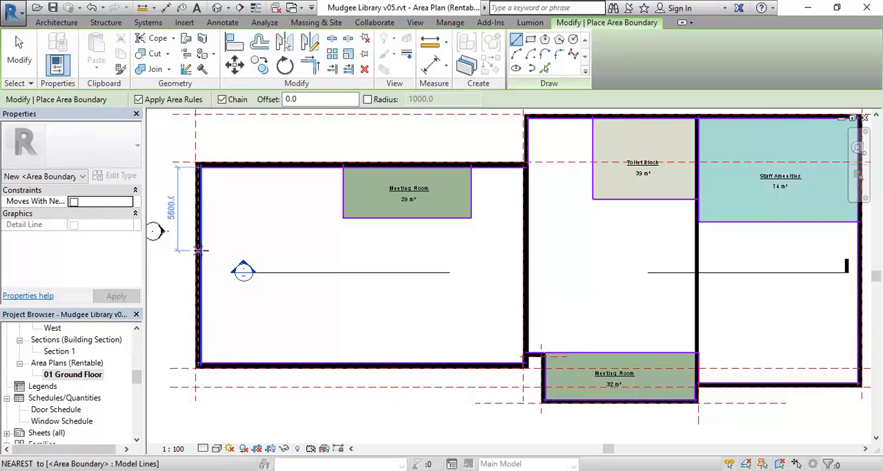
{"action": "left_click", "coordinate": [200, 248]}
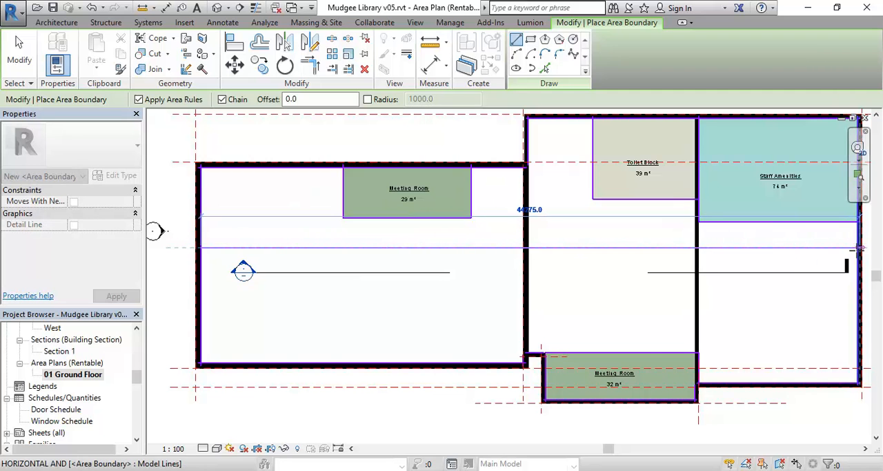
{"action": "left_click", "coordinate": [858, 247]}
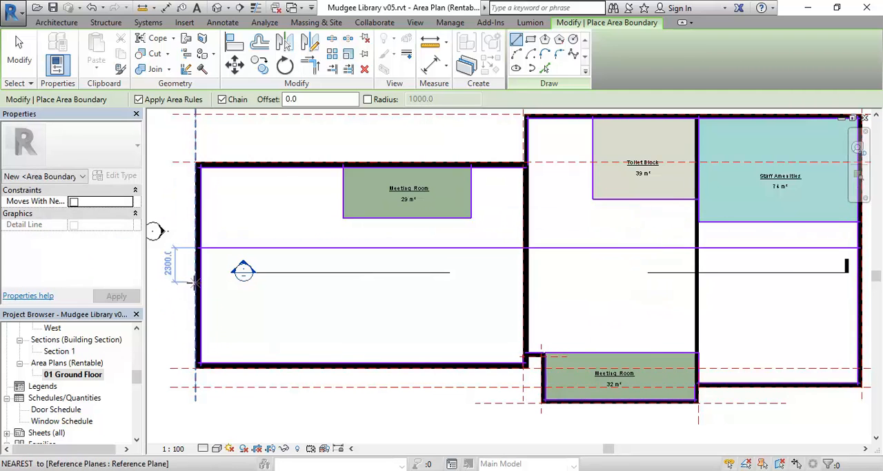
- Draw a second, parallel area boundary line from the west wall to the east wall south of the first, and end boundary drawing
{"action": "left_click", "coordinate": [200, 288]}
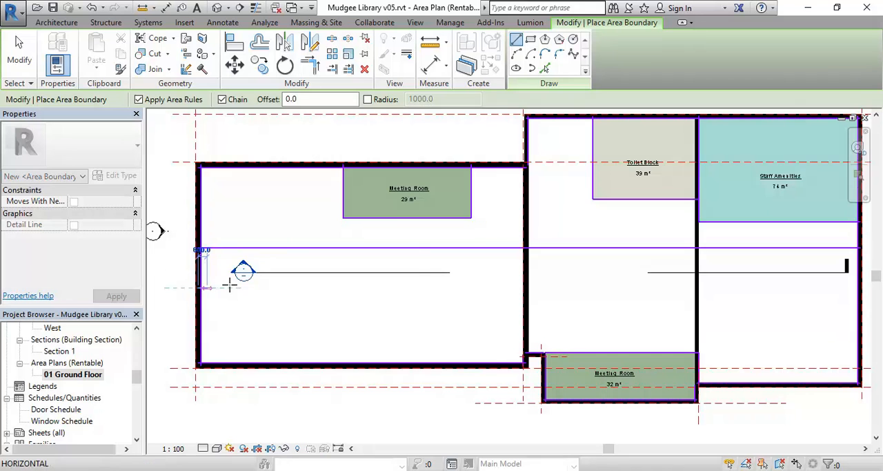
{"action": "middle_click_drag", "start_coordinate": [491, 274], "coordinate": [407, 265]}
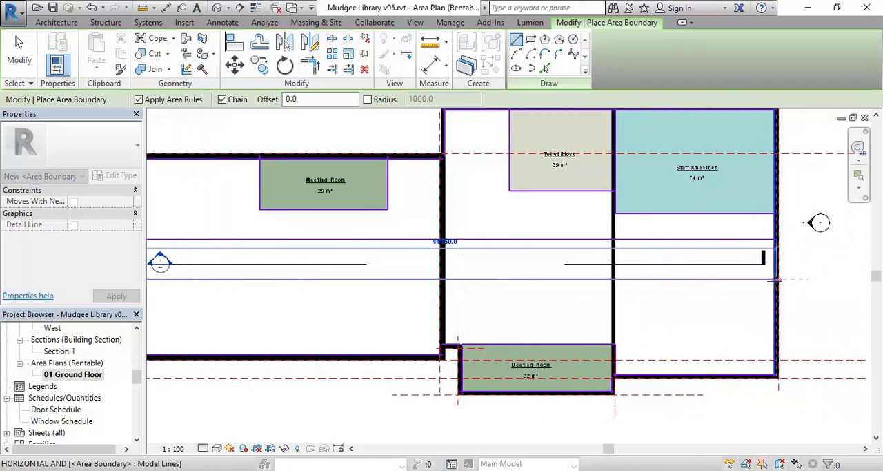
{"action": "left_click", "coordinate": [775, 279]}
{"action": "right_click", "coordinate": [615, 249]}
{"action": "left_click", "coordinate": [632, 256]}
{"action": "scroll", "coordinate": [462, 227], "scroll_direction": "down", "scroll_amount": 1}
{"action": "middle_click_drag", "start_coordinate": [462, 228], "coordinate": [469, 232]}
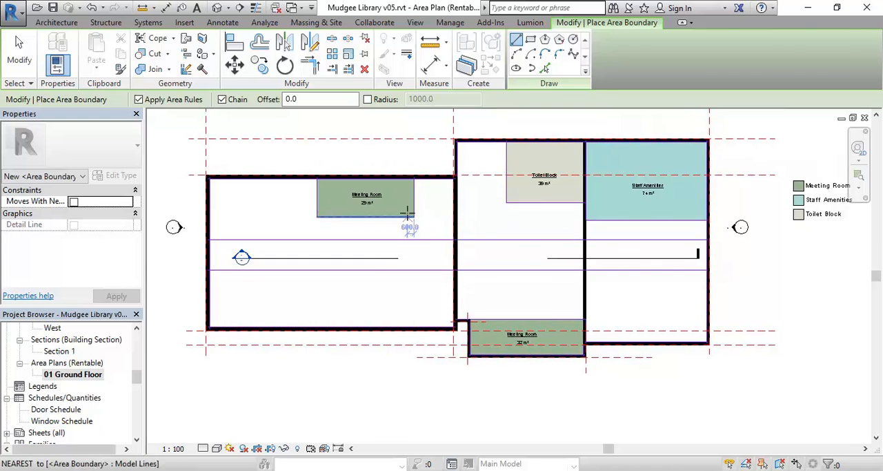
{"action": "right_click", "coordinate": [407, 214]}
{"action": "left_click", "coordinate": [424, 221]}
- Place a tagged area in the long strip between the two horizontal boundary lines and end area placement
{"action": "scroll", "coordinate": [431, 222], "scroll_direction": "up", "scroll_amount": 1}
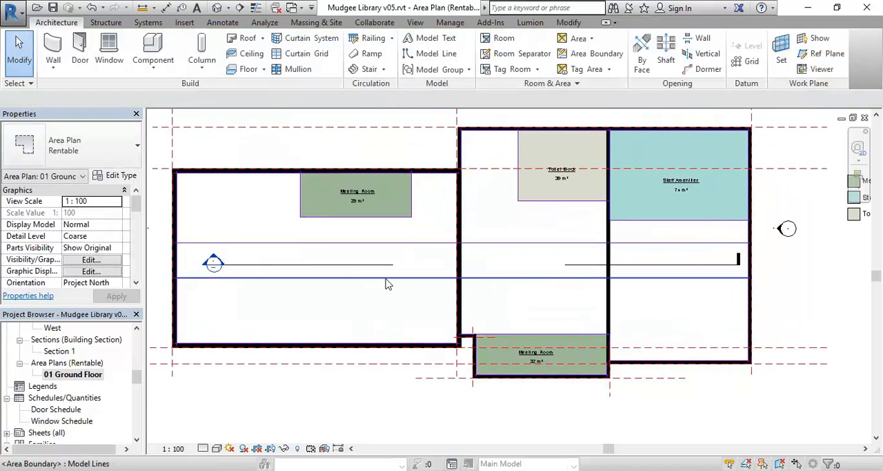
{"action": "left_click", "coordinate": [592, 39]}
{"action": "left_click", "coordinate": [585, 83]}
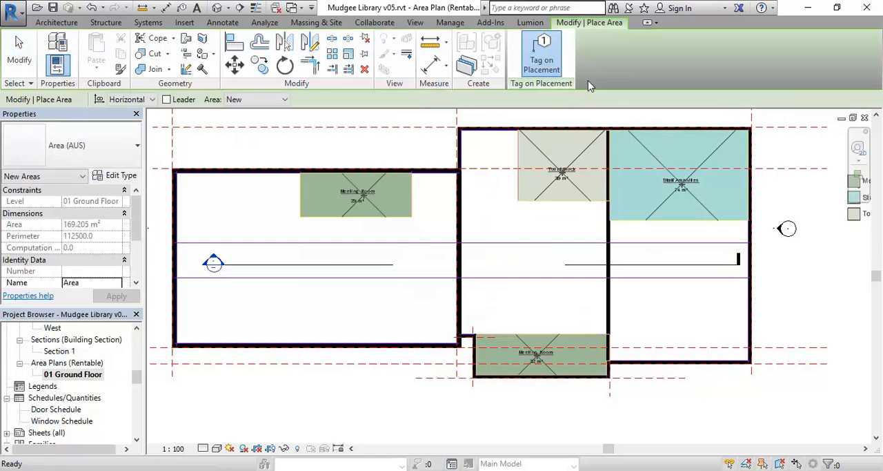
{"action": "left_click", "coordinate": [488, 263]}
{"action": "middle_click_drag", "start_coordinate": [509, 293], "coordinate": [449, 293]}
{"action": "scroll", "coordinate": [449, 294], "scroll_direction": "up", "scroll_amount": 3}
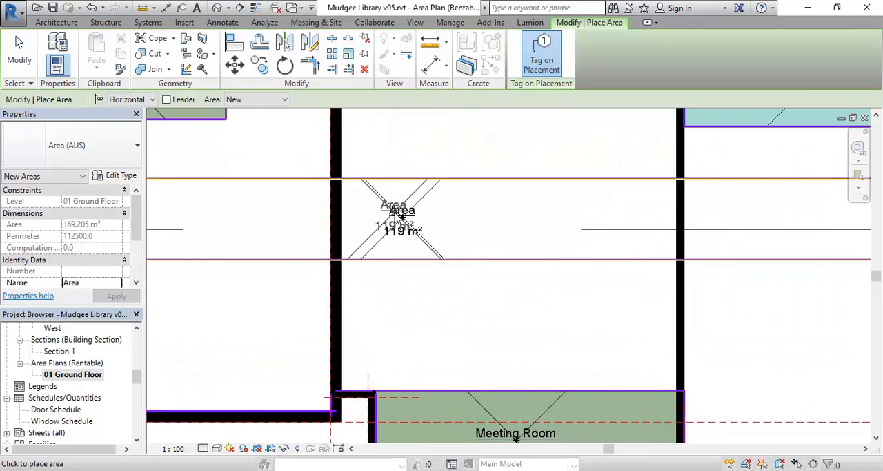
{"action": "key", "text": "Escape"}
{"action": "key", "text": "Escape"}
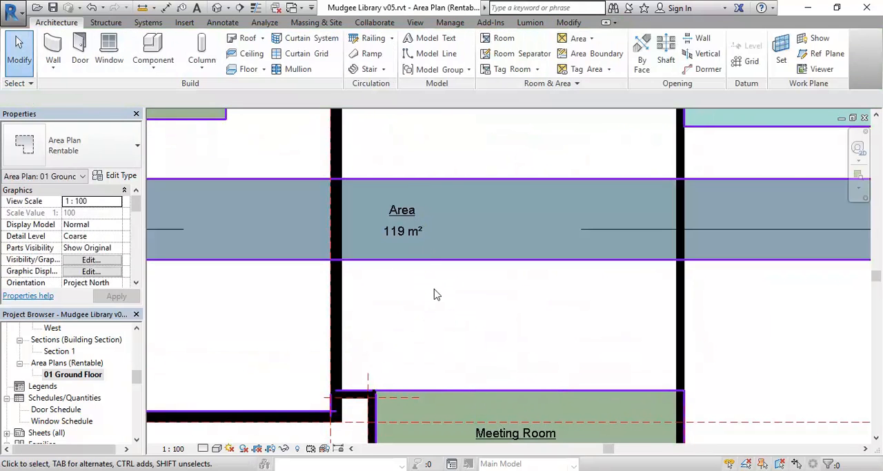
- Rename the area in the long horizontal strip to Access through its tag
{"action": "left_click", "coordinate": [395, 237]}
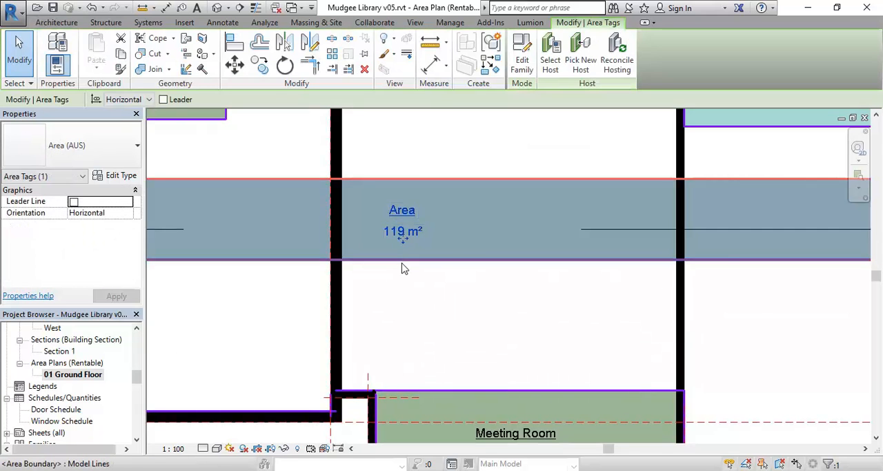
{"action": "scroll", "coordinate": [404, 269], "scroll_direction": "up", "scroll_amount": 2}
{"action": "left_click", "coordinate": [408, 174]}
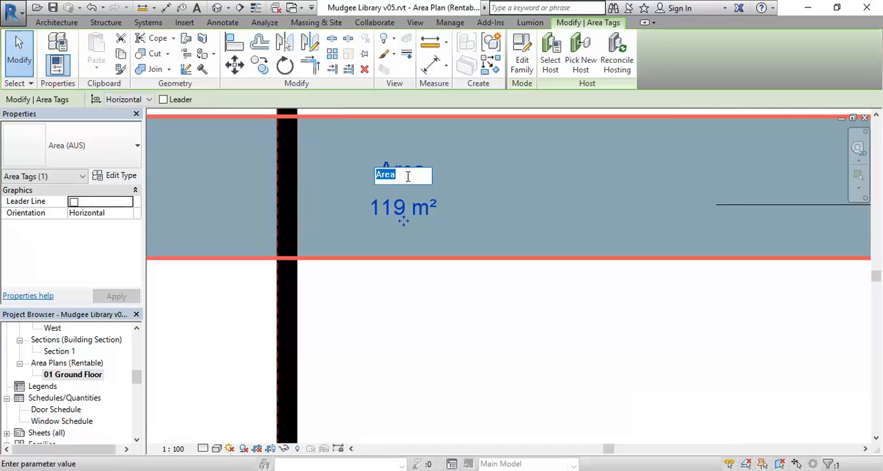
{"action": "type", "text": "Access"}
{"action": "key", "text": "Return"}
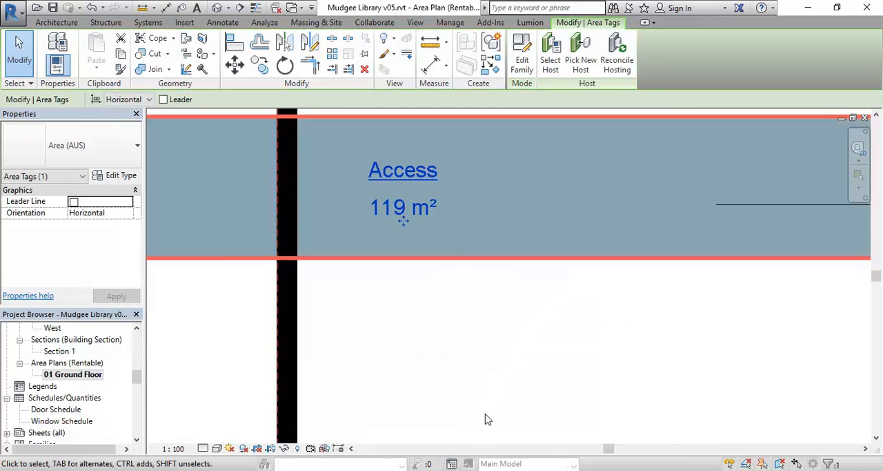
{"action": "scroll", "coordinate": [450, 267], "scroll_direction": "down", "scroll_amount": 3}
{"action": "mouse_move", "coordinate": [592, 303]}
{"action": "middle_mouse_down"}
{"action": "mouse_move", "coordinate": [459, 283]}
{"action": "mouse_move", "coordinate": [306, 306]}
{"action": "mouse_move", "coordinate": [451, 328]}
{"action": "middle_mouse_up"}
{"action": "middle_click_drag", "start_coordinate": [536, 319], "coordinate": [517, 383]}
{"action": "scroll", "coordinate": [619, 235], "scroll_direction": "up", "scroll_amount": 2}
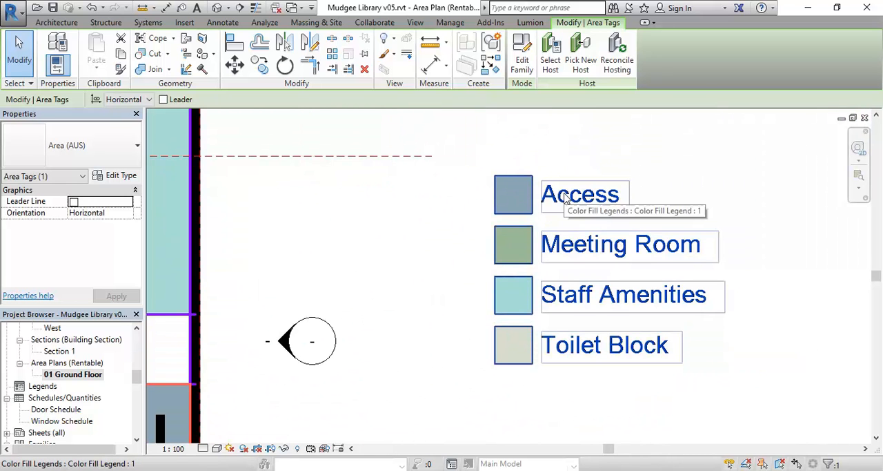
{"action": "left_click", "coordinate": [442, 268]}
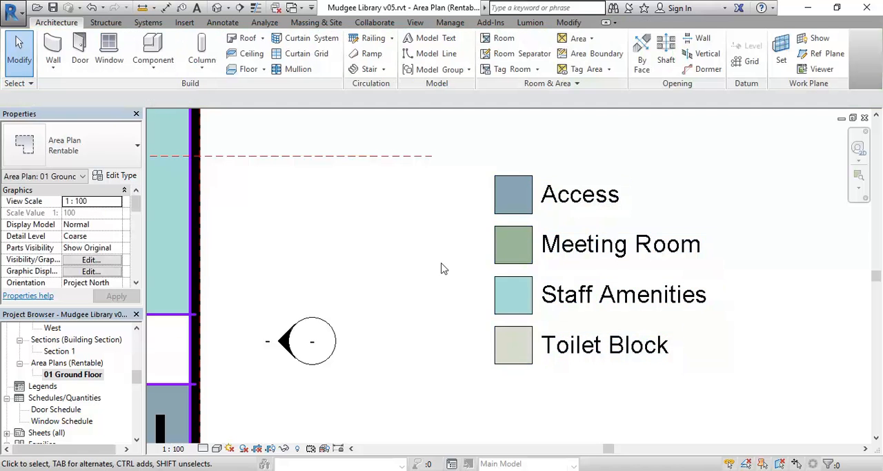
- Nudge the Access strip's upper boundary line two increments north
{"action": "scroll", "coordinate": [435, 271], "scroll_direction": "down", "scroll_amount": 3}
{"action": "scroll", "coordinate": [434, 267], "scroll_direction": "down", "scroll_amount": 1}
{"action": "middle_click_drag", "start_coordinate": [443, 276], "coordinate": [712, 261]}
{"action": "middle_click_drag", "start_coordinate": [562, 349], "coordinate": [630, 329]}
{"action": "scroll", "coordinate": [490, 276], "scroll_direction": "up", "scroll_amount": 5}
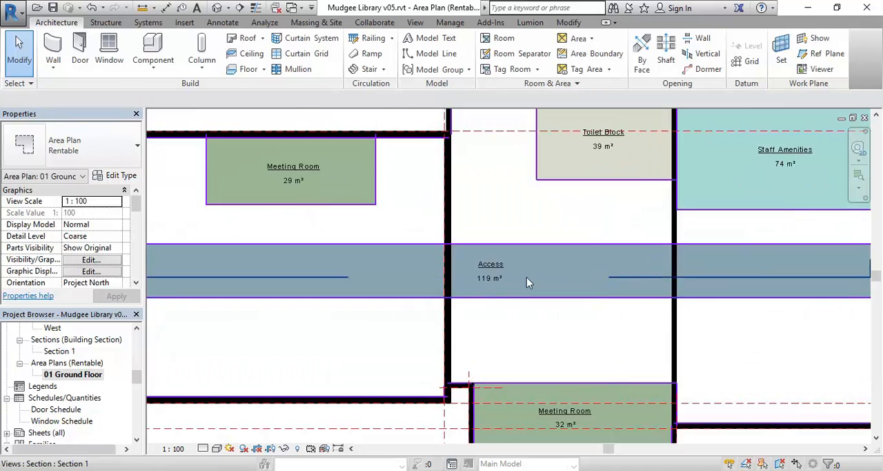
{"action": "left_click", "coordinate": [474, 221]}
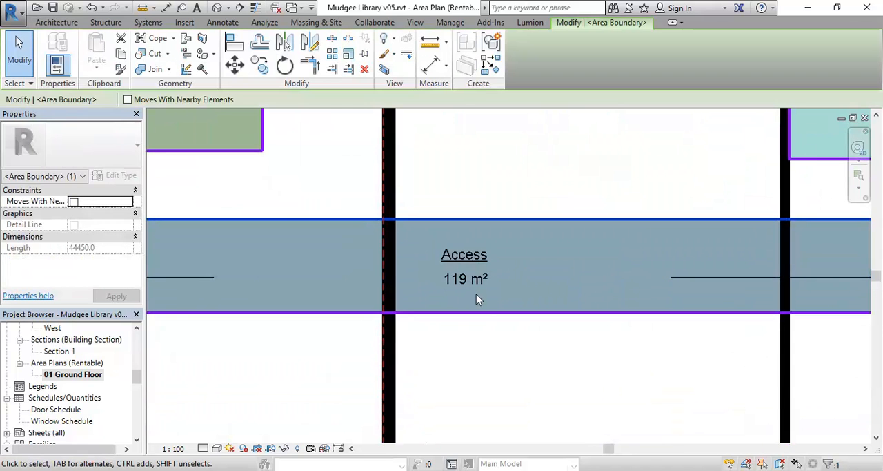
{"action": "key", "text": "Up"}
{"action": "key", "text": "Up"}
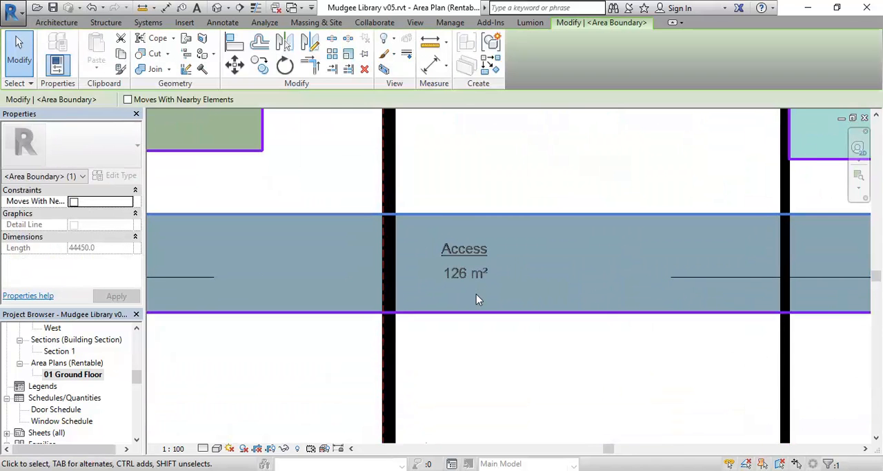
{"action": "left_click", "coordinate": [491, 356]}
- Extend both ends of the section line through the Access area beyond the west and east outer walls
{"action": "scroll", "coordinate": [494, 357], "scroll_direction": "down", "scroll_amount": 3}
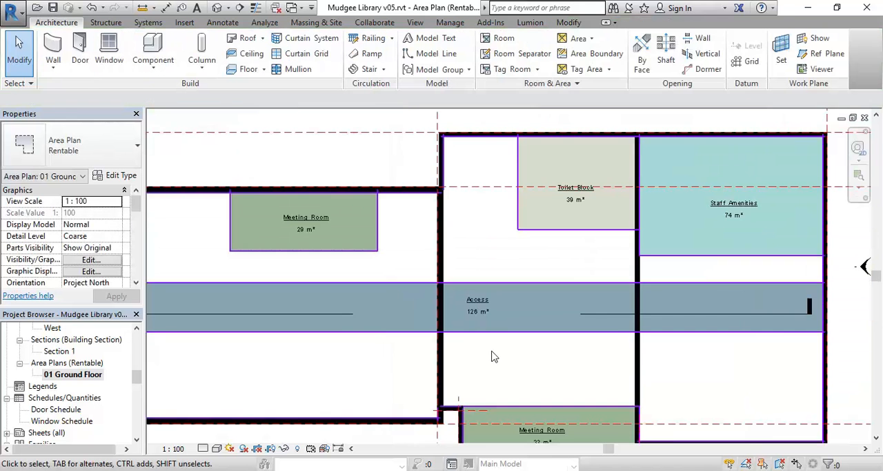
{"action": "scroll", "coordinate": [494, 356], "scroll_direction": "down", "scroll_amount": 2}
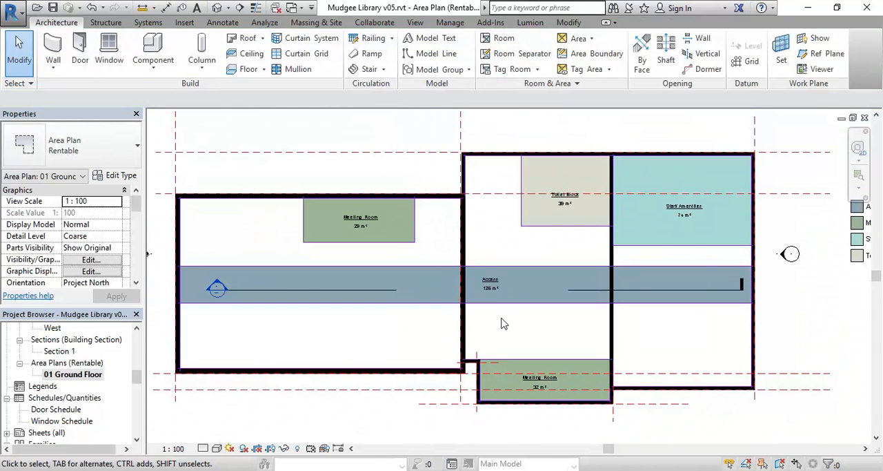
{"action": "middle_click_drag", "start_coordinate": [504, 324], "coordinate": [510, 322]}
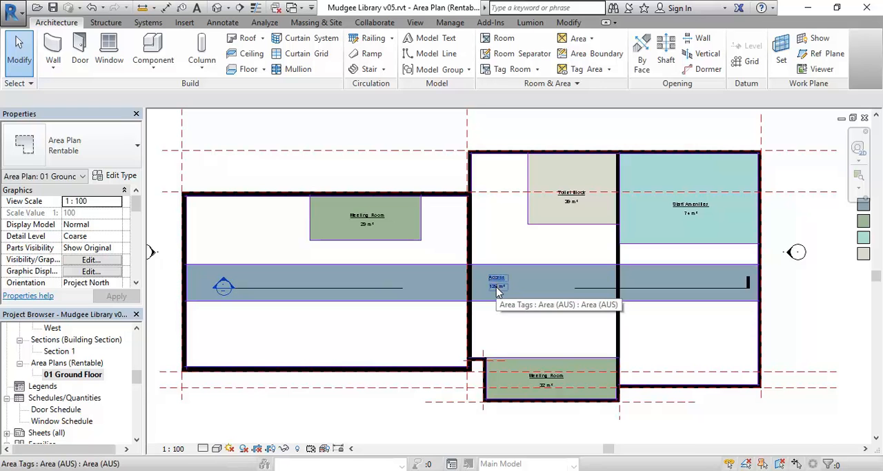
{"action": "middle_click_drag", "start_coordinate": [306, 221], "coordinate": [321, 217]}
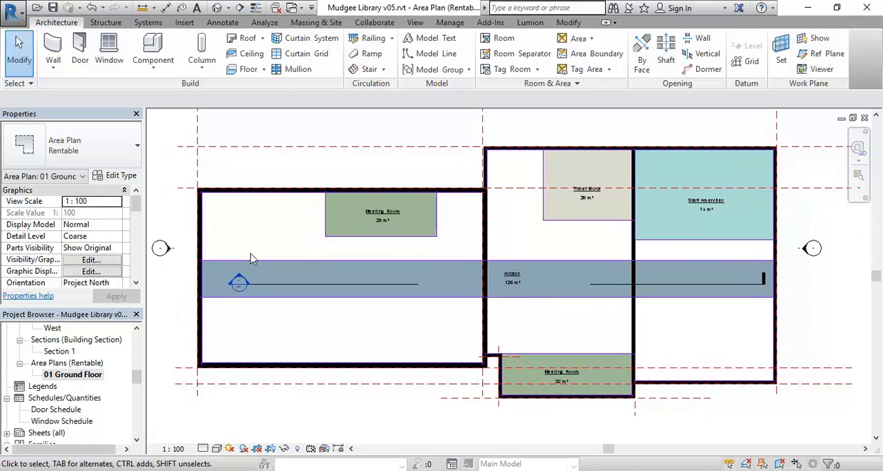
{"action": "left_click", "coordinate": [267, 287]}
{"action": "left_click_drag", "start_coordinate": [239, 283], "coordinate": [185, 284]}
{"action": "left_click", "coordinate": [764, 280]}
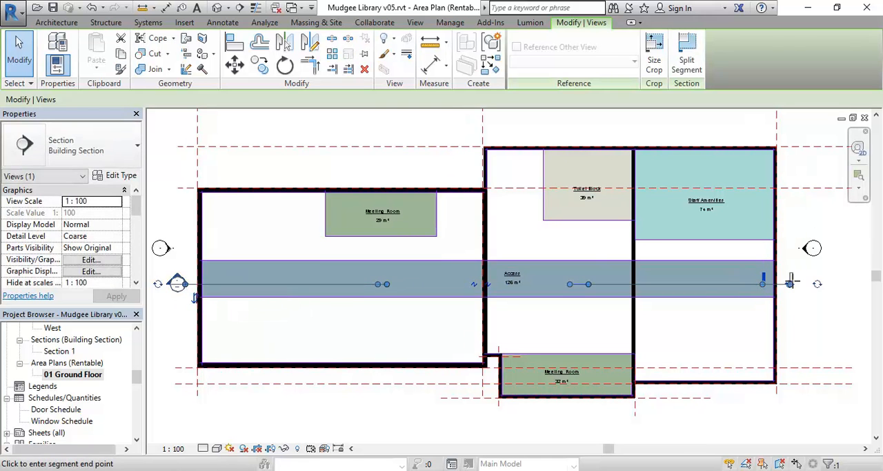
{"action": "left_click", "coordinate": [782, 283]}
{"action": "key", "text": "Escape"}
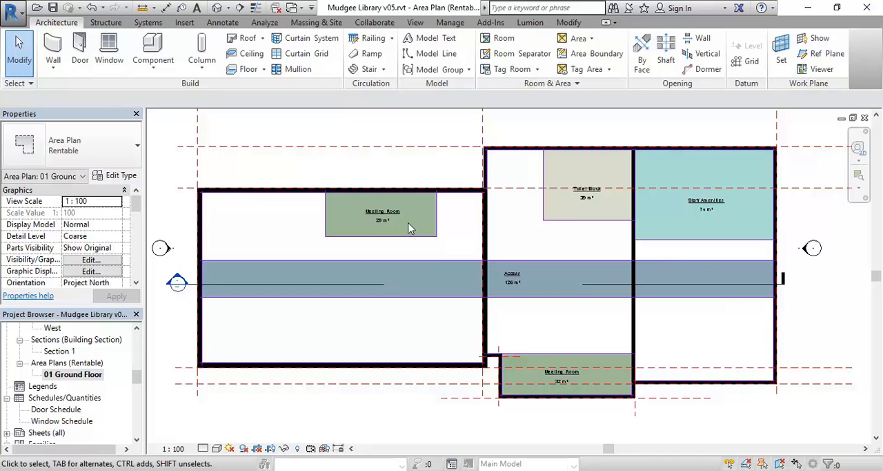
- Examine the tagged areas, their color fills and the matching legend entries across the ground floor plan
{"action": "scroll", "coordinate": [280, 164], "scroll_direction": "down", "scroll_amount": 2}
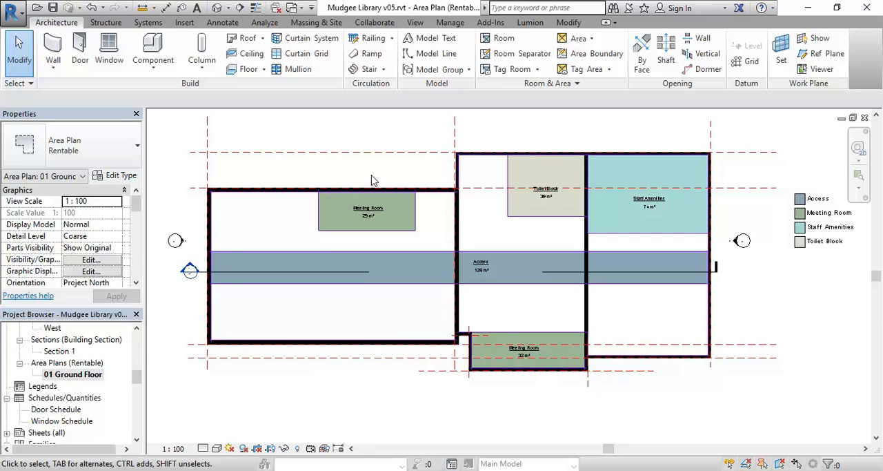
{"action": "scroll", "coordinate": [371, 175], "scroll_direction": "down", "scroll_amount": 1}
{"action": "middle_click_drag", "start_coordinate": [372, 175], "coordinate": [370, 181]}
{"action": "scroll", "coordinate": [556, 249], "scroll_direction": "up", "scroll_amount": 2}
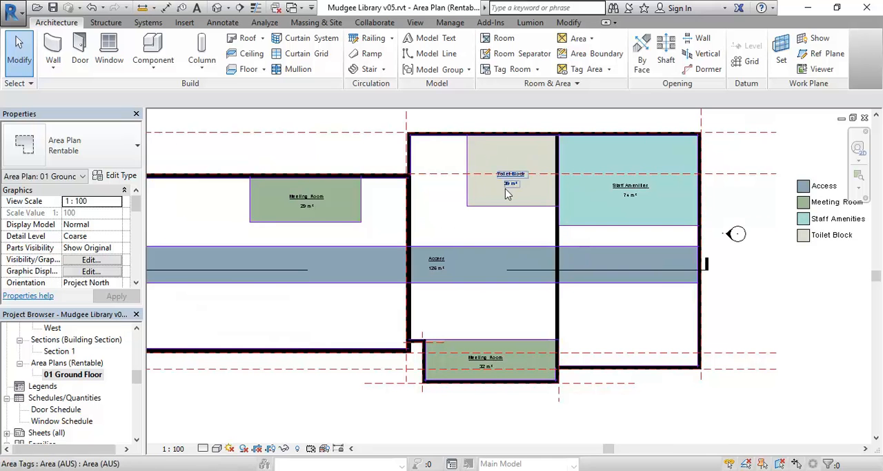
{"action": "scroll", "coordinate": [828, 204], "scroll_direction": "up", "scroll_amount": 4}
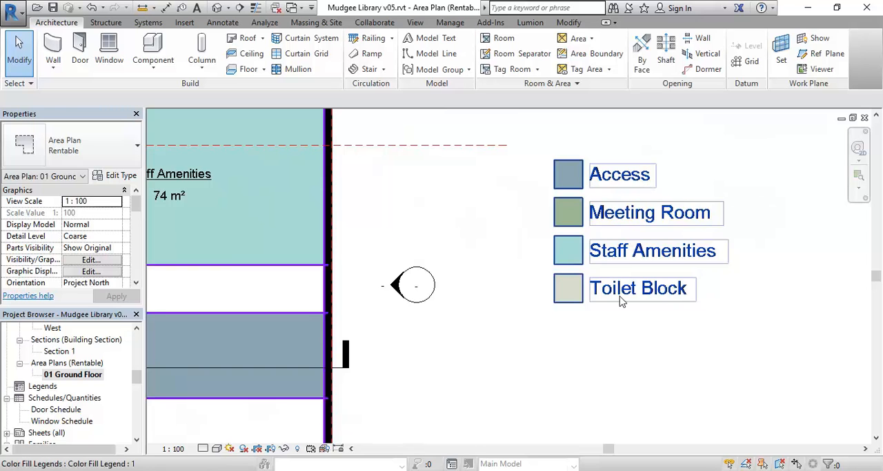
{"action": "scroll", "coordinate": [625, 297], "scroll_direction": "down", "scroll_amount": 5}
{"action": "middle_click_drag", "start_coordinate": [493, 303], "coordinate": [655, 302]}
{"action": "middle_click_drag", "start_coordinate": [405, 376], "coordinate": [382, 359]}
{"action": "scroll", "coordinate": [380, 357], "scroll_direction": "up", "scroll_amount": 2}
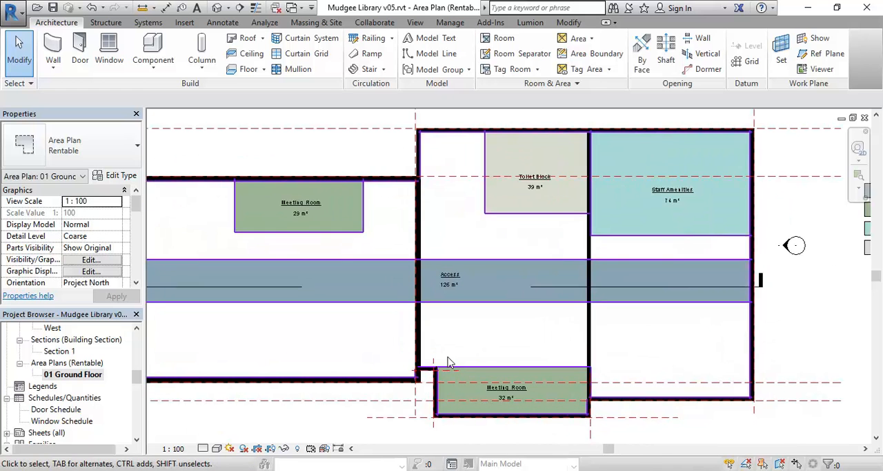
{"action": "scroll", "coordinate": [328, 233], "scroll_direction": "up", "scroll_amount": 3}
{"action": "middle_click_drag", "start_coordinate": [343, 239], "coordinate": [266, 86]}
{"action": "scroll", "coordinate": [536, 272], "scroll_direction": "up", "scroll_amount": 3}
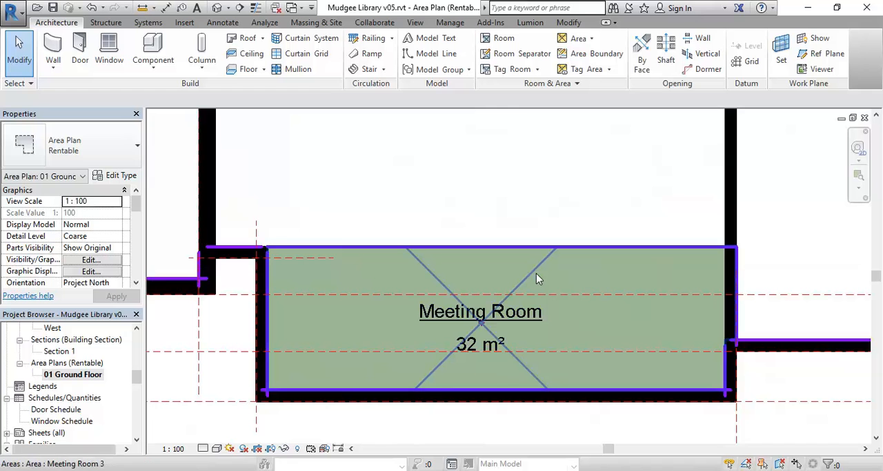
{"action": "scroll", "coordinate": [501, 209], "scroll_direction": "down", "scroll_amount": 3}
{"action": "middle_click_drag", "start_coordinate": [507, 215], "coordinate": [496, 332]}
{"action": "scroll", "coordinate": [576, 292], "scroll_direction": "down", "scroll_amount": 2}
{"action": "scroll", "coordinate": [558, 305], "scroll_direction": "down", "scroll_amount": 3}
{"action": "scroll", "coordinate": [554, 301], "scroll_direction": "down", "scroll_amount": 1}
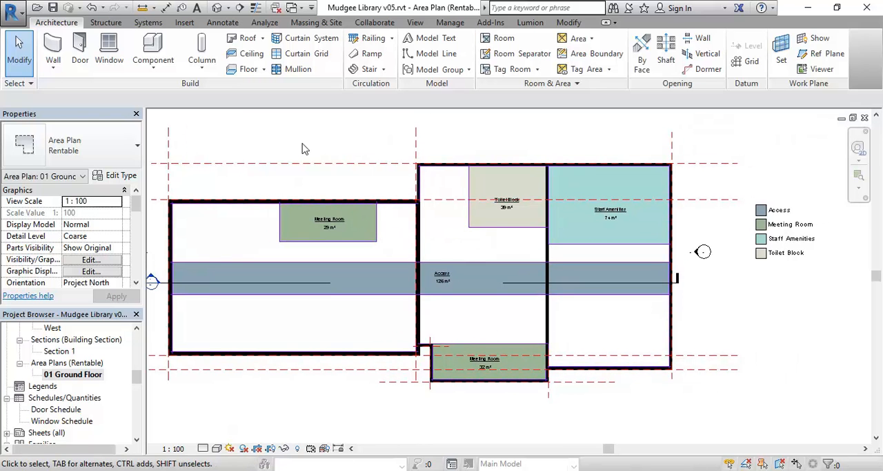
{"action": "middle_click_drag", "start_coordinate": [301, 149], "coordinate": [325, 166]}
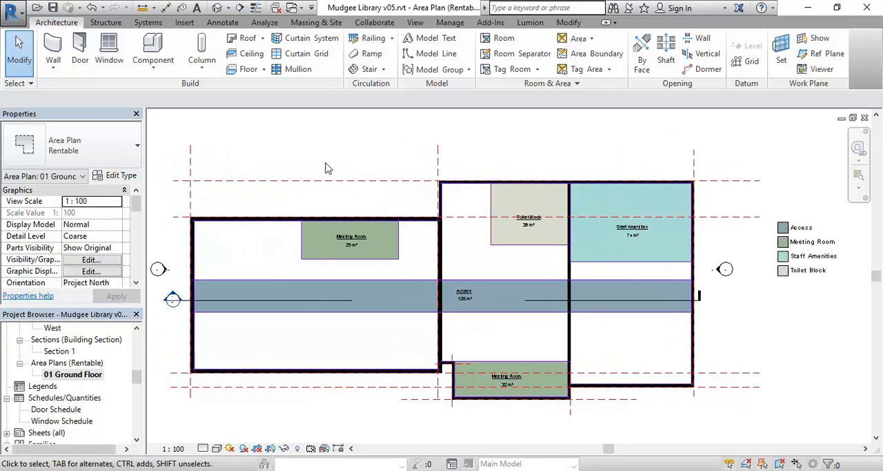
{"action": "left_click", "coordinate": [544, 301]}
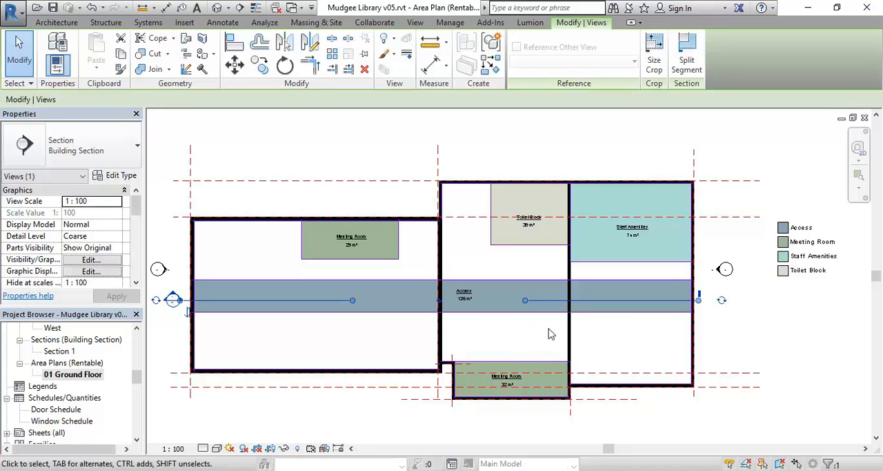
{"action": "key", "text": "Escape"}
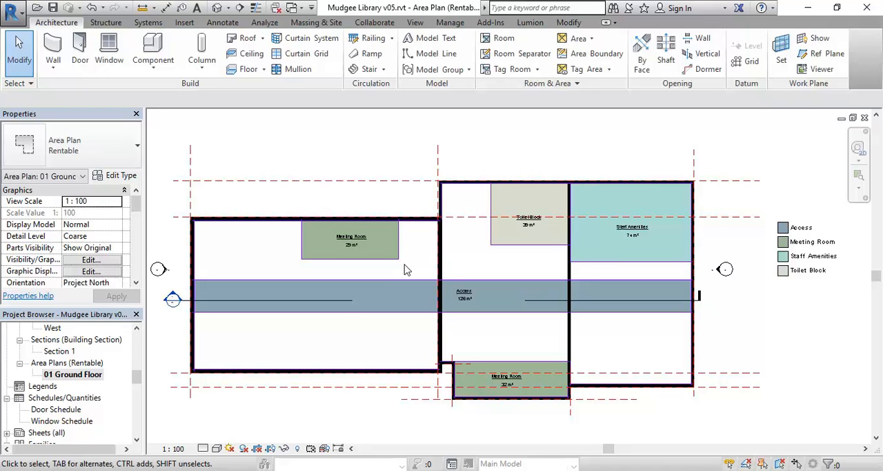
- Rename the Staff Amenities area to Amenities through its tag
{"action": "middle_click_drag", "start_coordinate": [556, 245], "coordinate": [409, 225]}
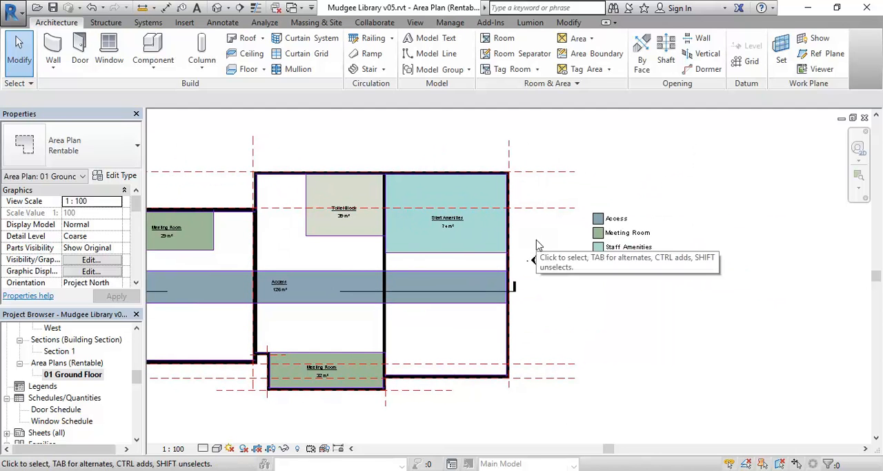
{"action": "left_click", "coordinate": [588, 261]}
{"action": "scroll", "coordinate": [591, 264], "scroll_direction": "up", "scroll_amount": 3}
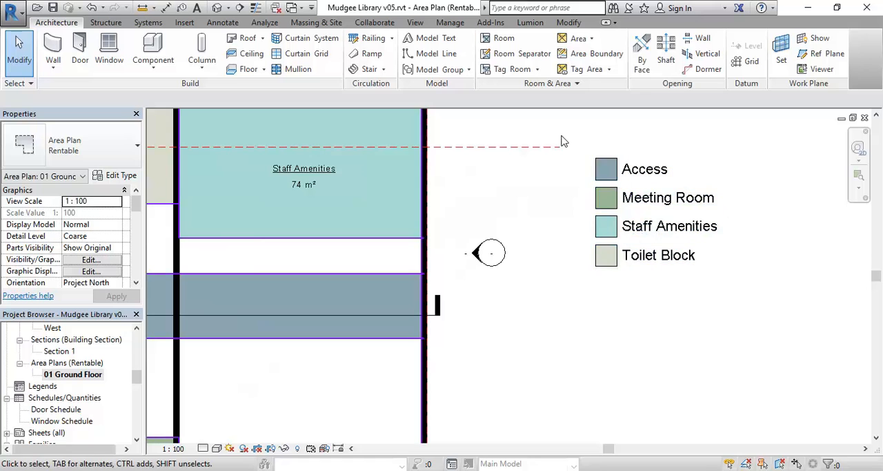
{"action": "middle_click_drag", "start_coordinate": [563, 140], "coordinate": [597, 181]}
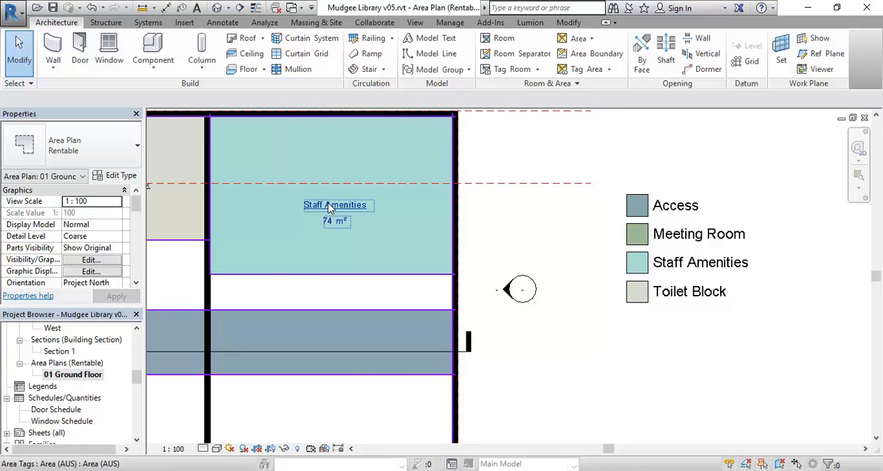
{"action": "scroll", "coordinate": [329, 208], "scroll_direction": "up", "scroll_amount": 2}
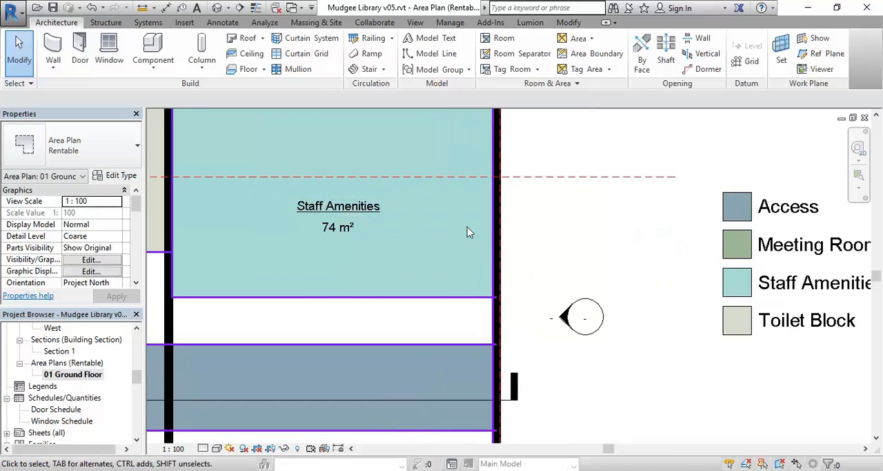
{"action": "left_click", "coordinate": [330, 208]}
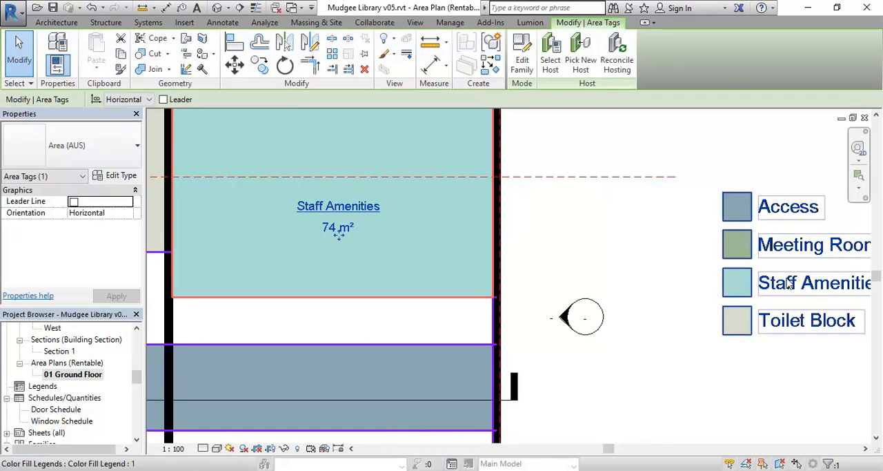
{"action": "left_click", "coordinate": [331, 206]}
{"action": "left_click_drag", "start_coordinate": [327, 205], "coordinate": [279, 209]}
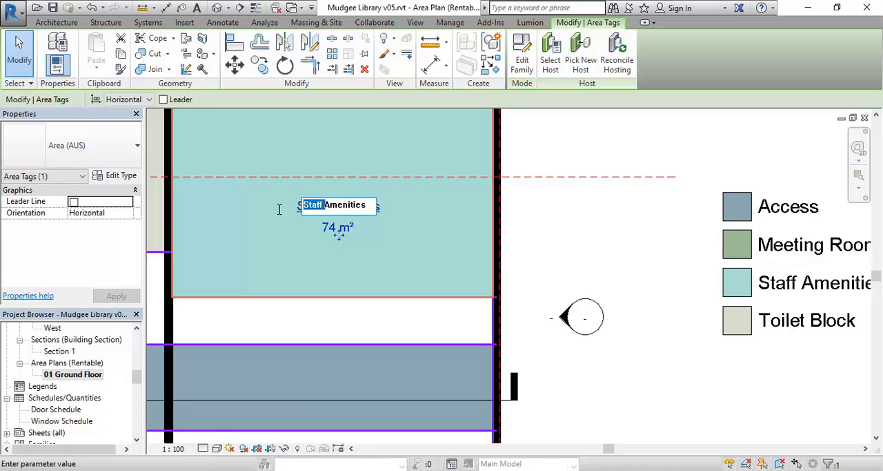
{"action": "key", "text": "BackSpace"}
{"action": "key", "text": "Return"}
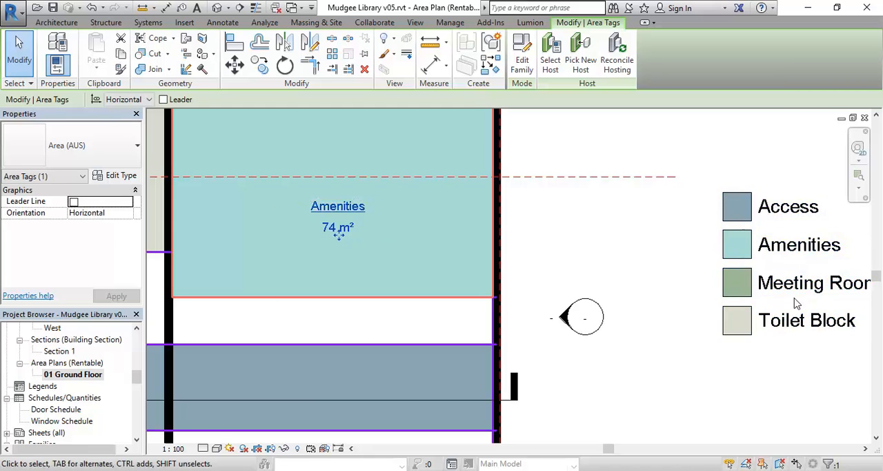
{"action": "left_click", "coordinate": [615, 247]}
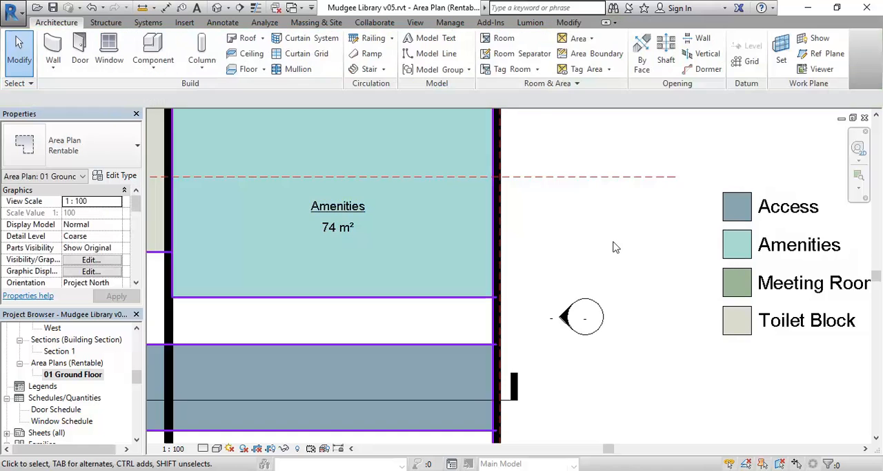
- Compare the color fill legend entries with the area fills over the whole plan
{"action": "scroll", "coordinate": [615, 247], "scroll_direction": "down", "scroll_amount": 2}
{"action": "scroll", "coordinate": [638, 255], "scroll_direction": "down", "scroll_amount": 2}
{"action": "left_click", "coordinate": [713, 256]}
{"action": "left_click", "coordinate": [716, 337]}
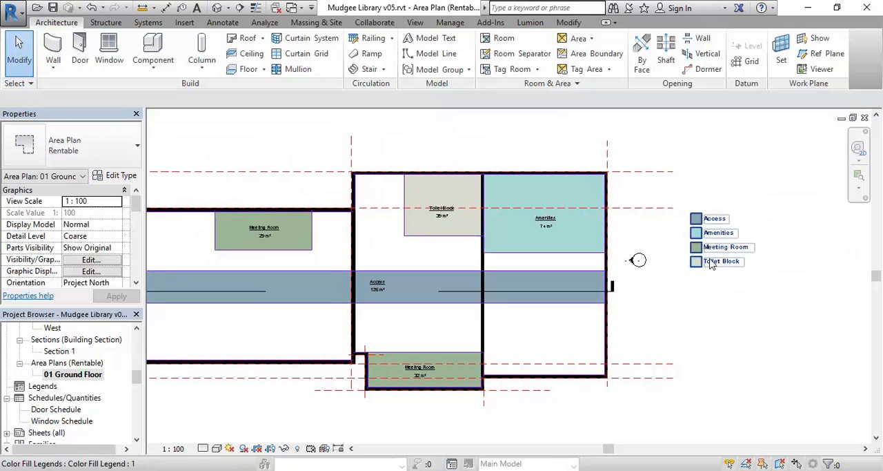
{"action": "scroll", "coordinate": [426, 206], "scroll_direction": "down", "scroll_amount": 2}
{"action": "middle_click_drag", "start_coordinate": [435, 213], "coordinate": [505, 245]}
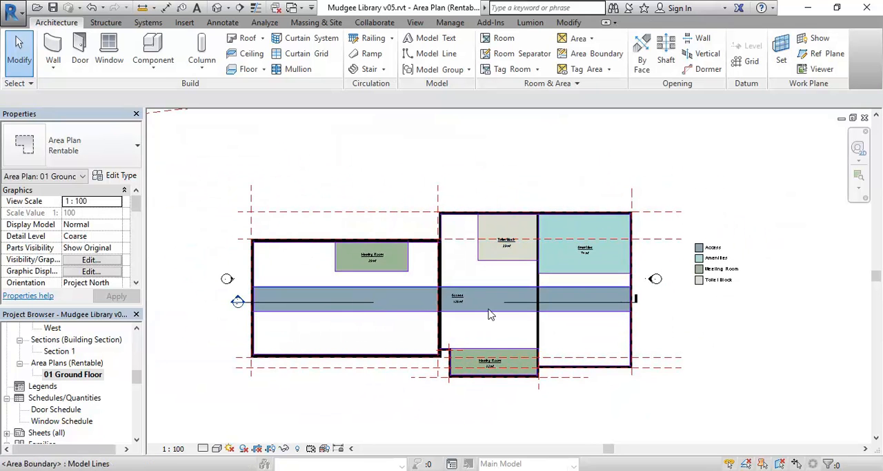
- Hide the whole reference plane category in the ground floor area plan
{"action": "scroll", "coordinate": [484, 327], "scroll_direction": "up", "scroll_amount": 1}
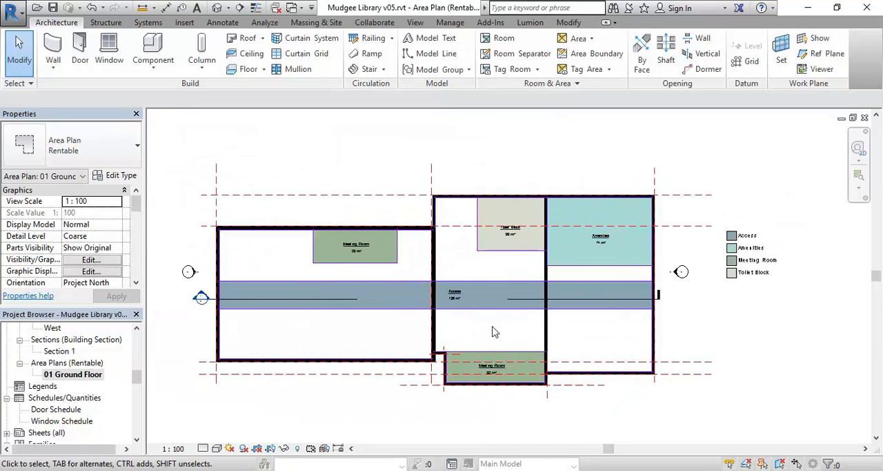
{"action": "mouse_move", "coordinate": [358, 220]}
{"action": "middle_mouse_down"}
{"action": "mouse_move", "coordinate": [375, 213]}
{"action": "mouse_move", "coordinate": [366, 217]}
{"action": "middle_mouse_up"}
{"action": "left_click", "coordinate": [369, 195]}
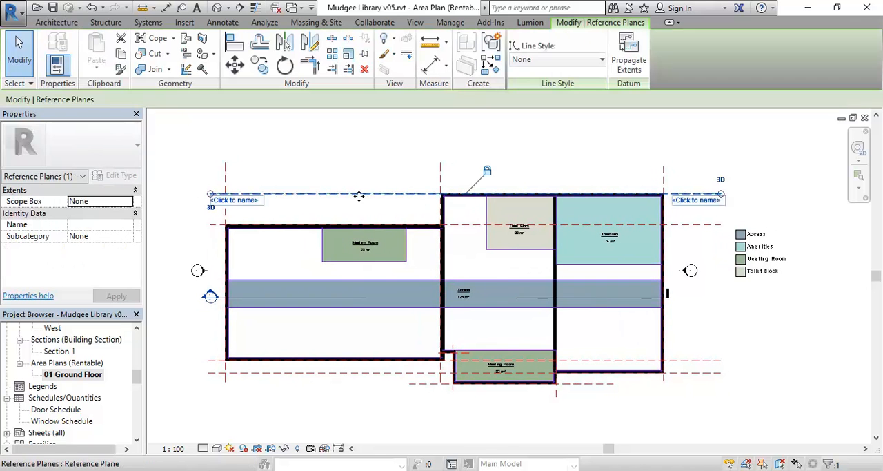
{"action": "right_click", "coordinate": [361, 196]}
{"action": "mouse_move", "coordinate": [414, 246]}
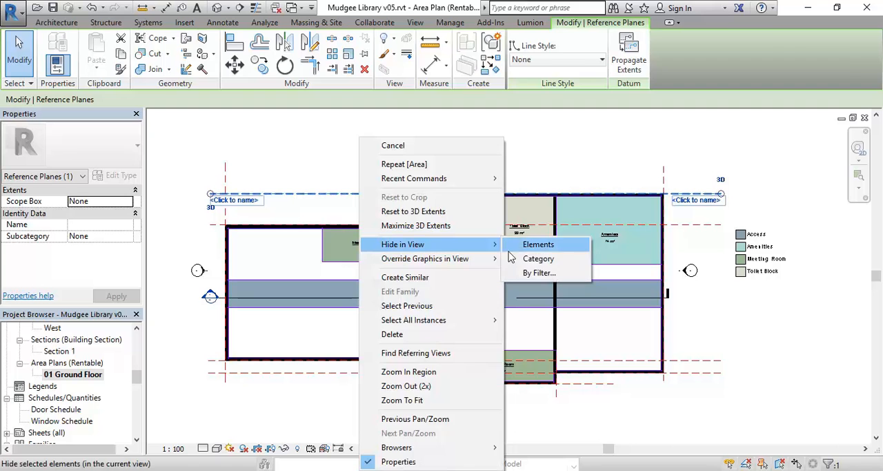
{"action": "left_click", "coordinate": [538, 244]}
- Hide the elevation marker category and the section line's category in the area plan
{"action": "right_click", "coordinate": [200, 271]}
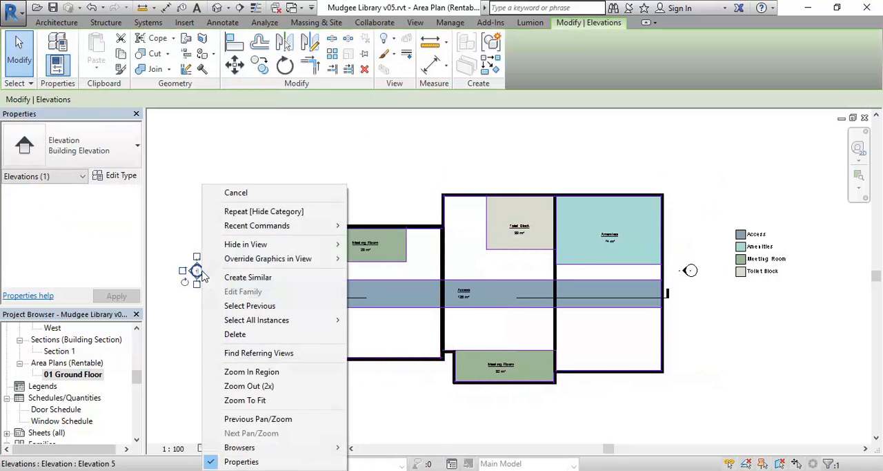
{"action": "mouse_move", "coordinate": [256, 245]}
{"action": "left_click", "coordinate": [379, 258]}
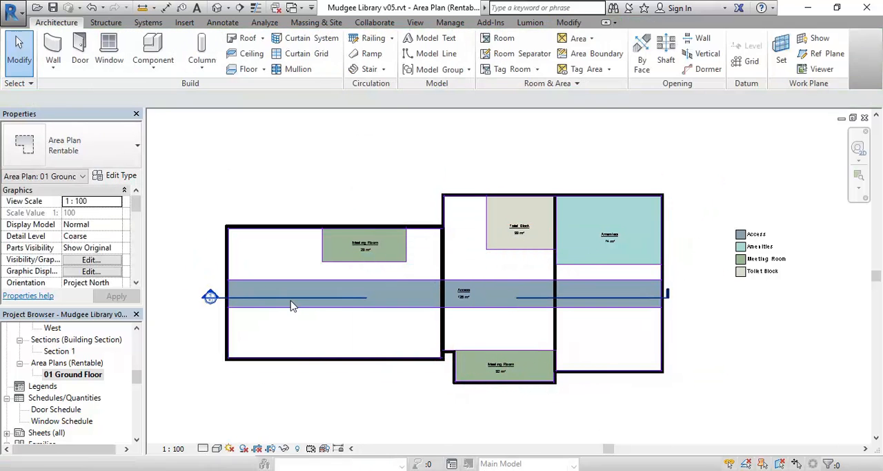
{"action": "right_click", "coordinate": [293, 298]}
{"action": "mouse_move", "coordinate": [340, 246]}
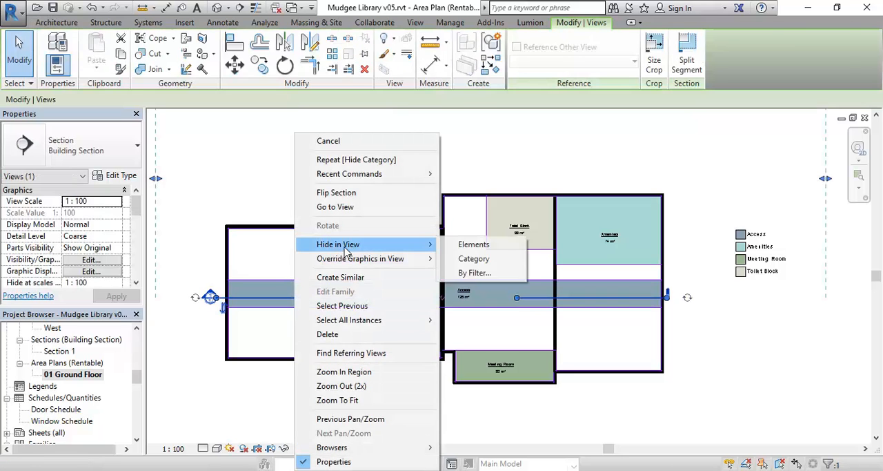
{"action": "left_click", "coordinate": [477, 258]}
- Move the color fill legend closer to the building's east wall, beside the Amenities area
{"action": "scroll", "coordinate": [334, 193], "scroll_direction": "down", "scroll_amount": 1}
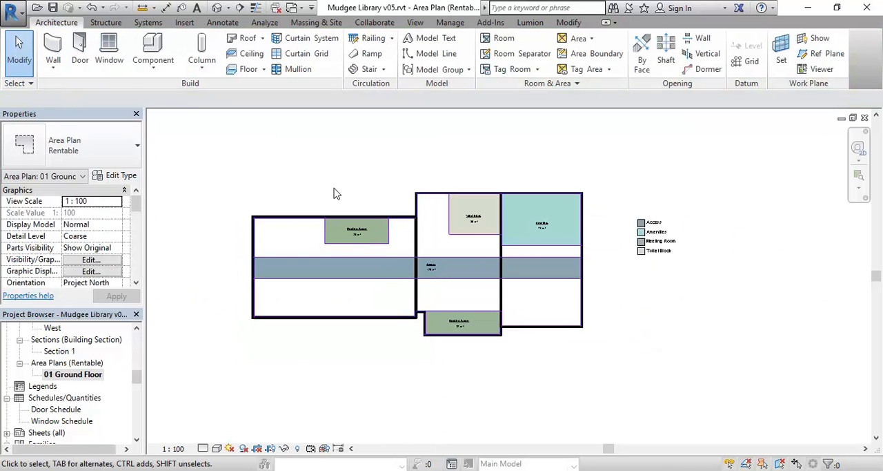
{"action": "left_click", "coordinate": [659, 234]}
{"action": "scroll", "coordinate": [660, 234], "scroll_direction": "up", "scroll_amount": 2}
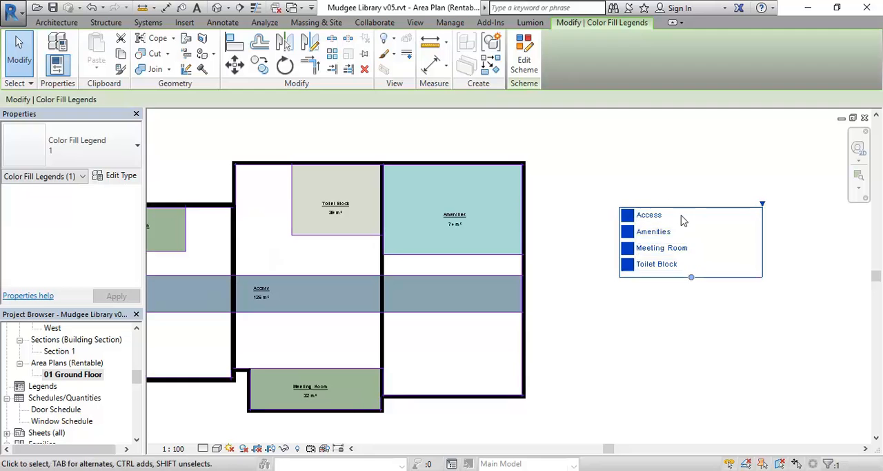
{"action": "left_click_drag", "start_coordinate": [687, 221], "coordinate": [633, 233]}
{"action": "left_click", "coordinate": [611, 168]}
{"action": "scroll", "coordinate": [548, 186], "scroll_direction": "down", "scroll_amount": 3}
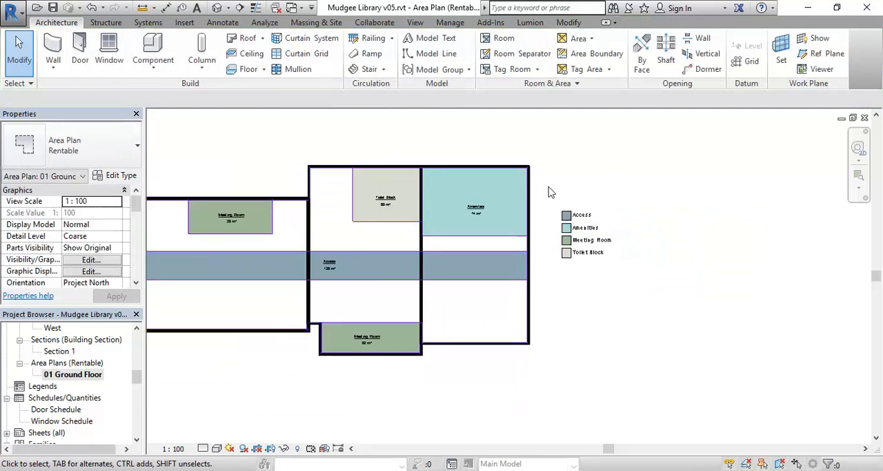
{"action": "middle_click_drag", "start_coordinate": [548, 186], "coordinate": [623, 202]}
{"action": "scroll", "coordinate": [323, 163], "scroll_direction": "up", "scroll_amount": 1}
{"action": "middle_click_drag", "start_coordinate": [335, 170], "coordinate": [310, 158]}
{"action": "scroll", "coordinate": [307, 167], "scroll_direction": "up", "scroll_amount": 1}
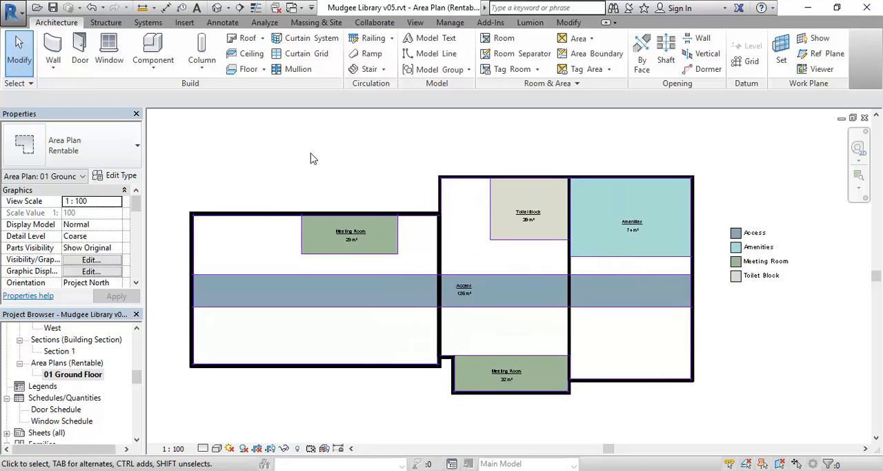